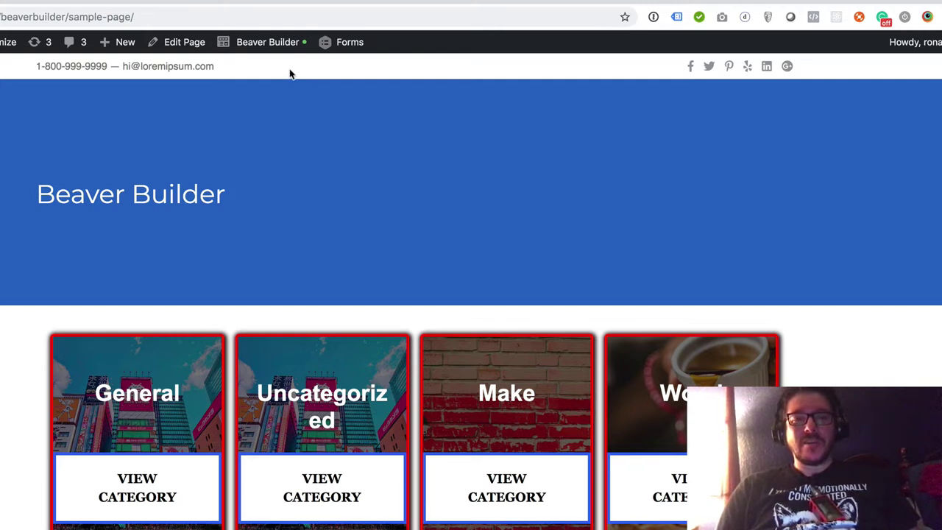
Step: Delete the existing category grid row from the Sample Page and confirm the deletion
mouse_move(285, 46)
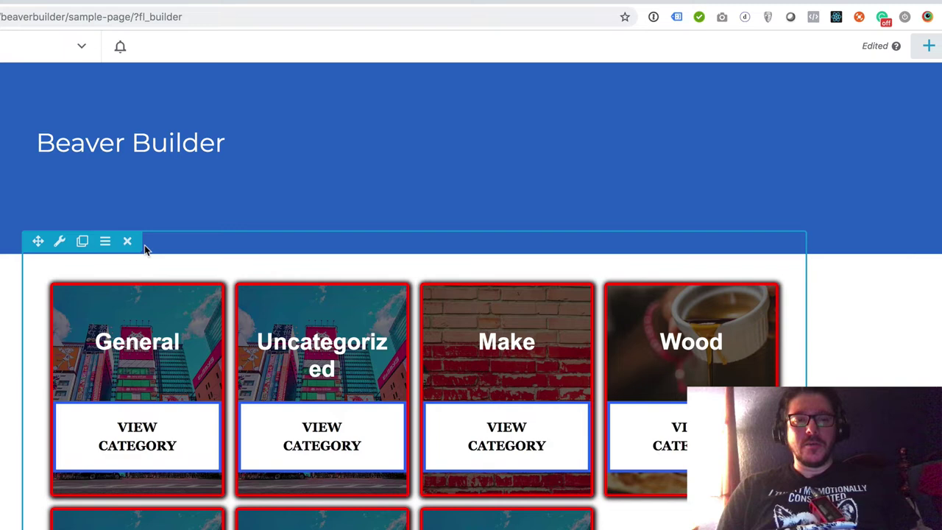
click(127, 243)
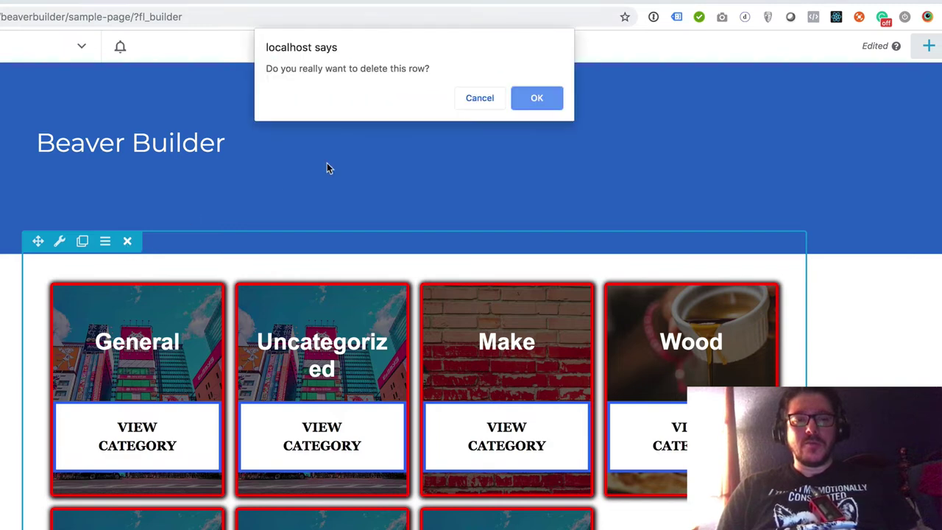
click(536, 108)
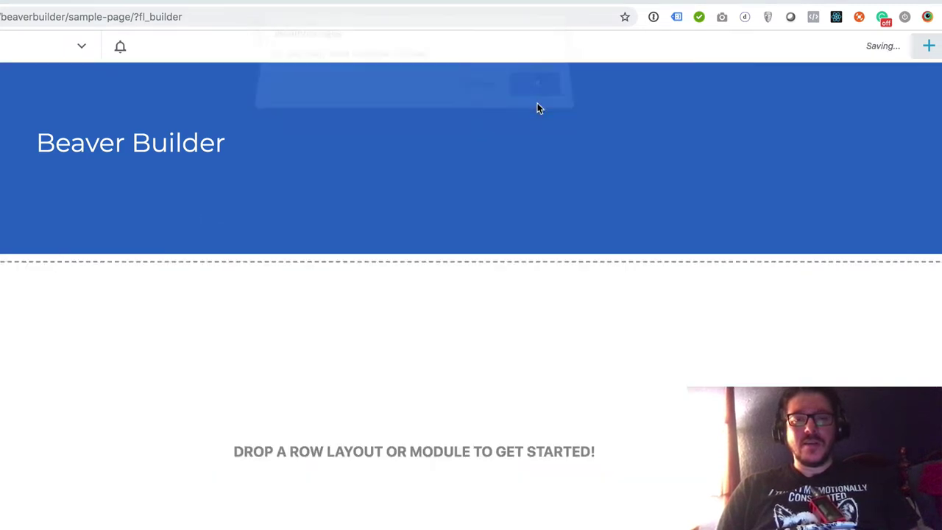
Step: Drag a Category Grid module from the Vapor module group onto the empty page
click(917, 55)
click(813, 119)
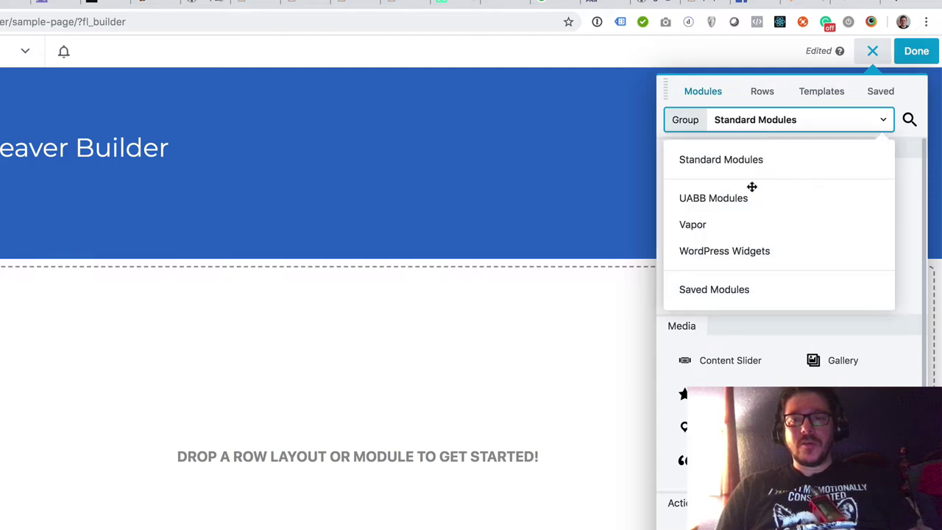
click(742, 220)
drag(837, 341, 696, 324)
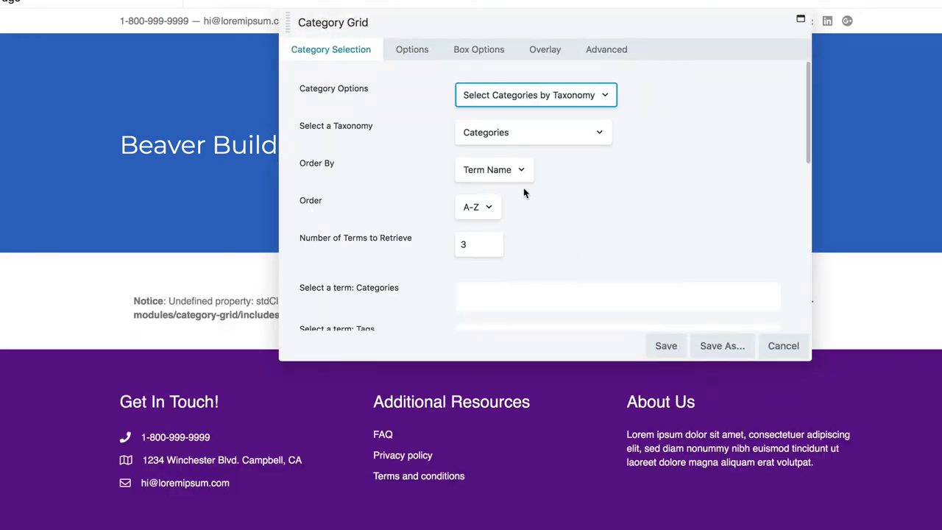
Step: Try Manually for Category Options, then set it back to by Taxonomy
scroll(552, 159, down, 3)
scroll(553, 160, up, 3)
click(520, 102)
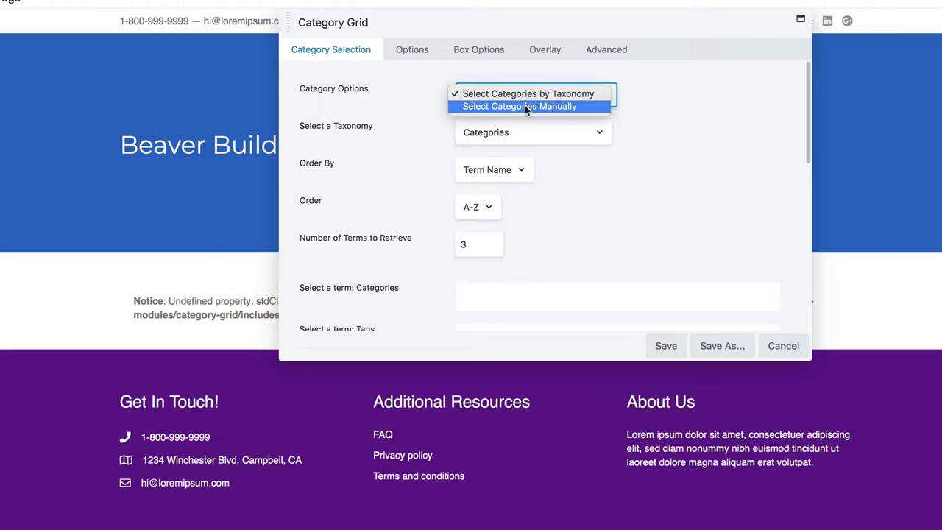
click(525, 105)
click(532, 97)
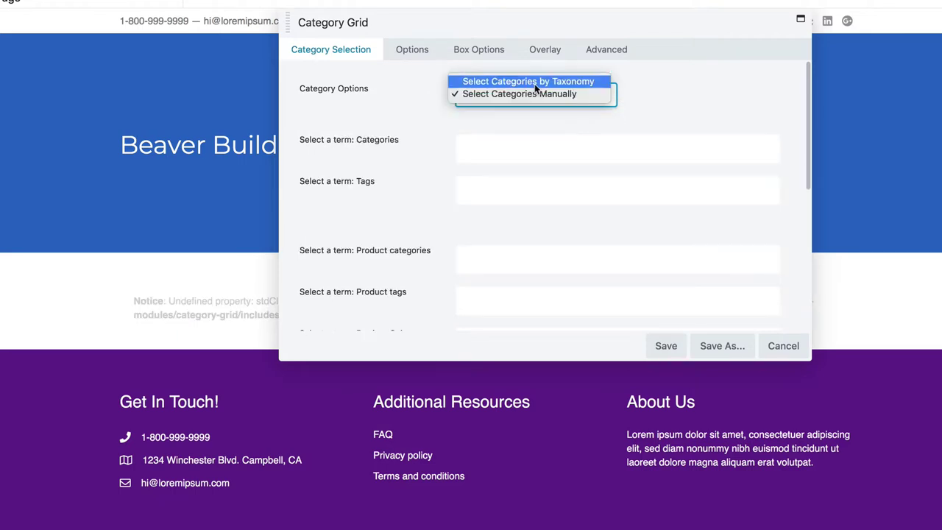
click(535, 81)
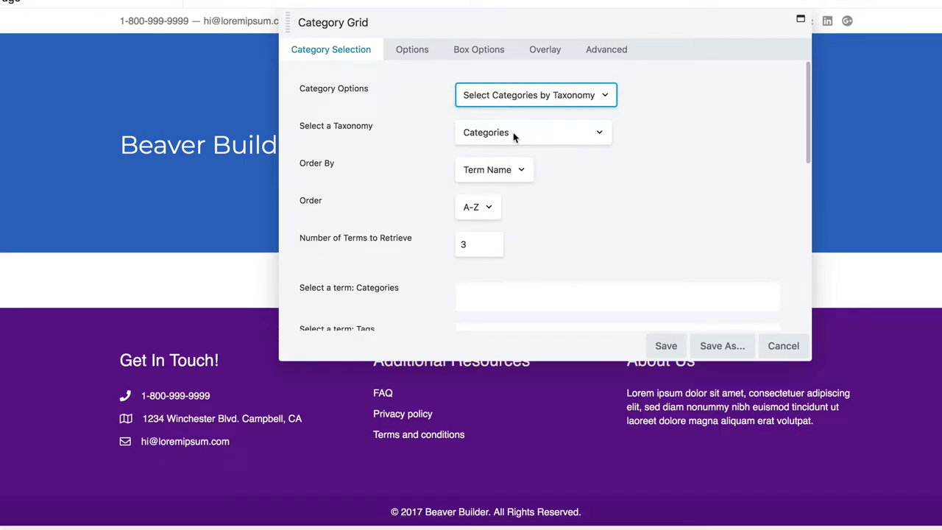
Step: Choose Product categories as the taxonomy, keeping the order by Term Name
click(512, 136)
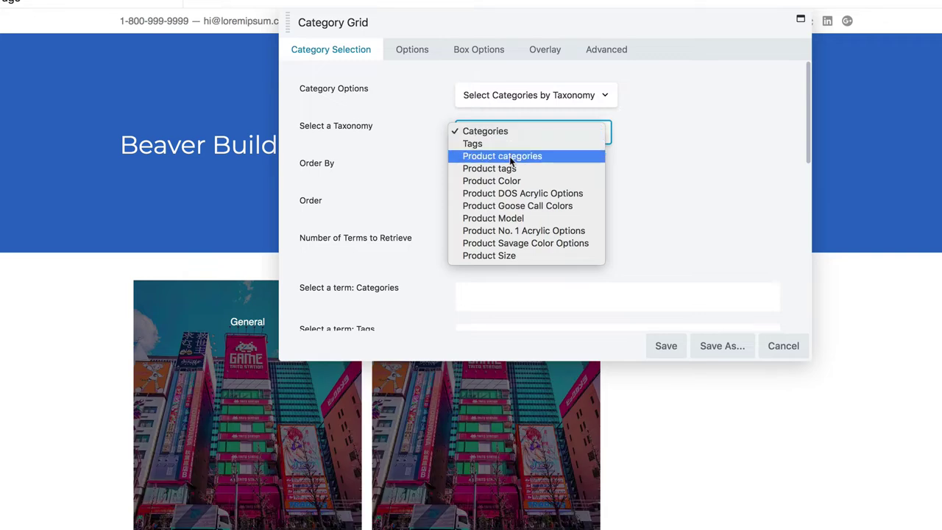
click(510, 156)
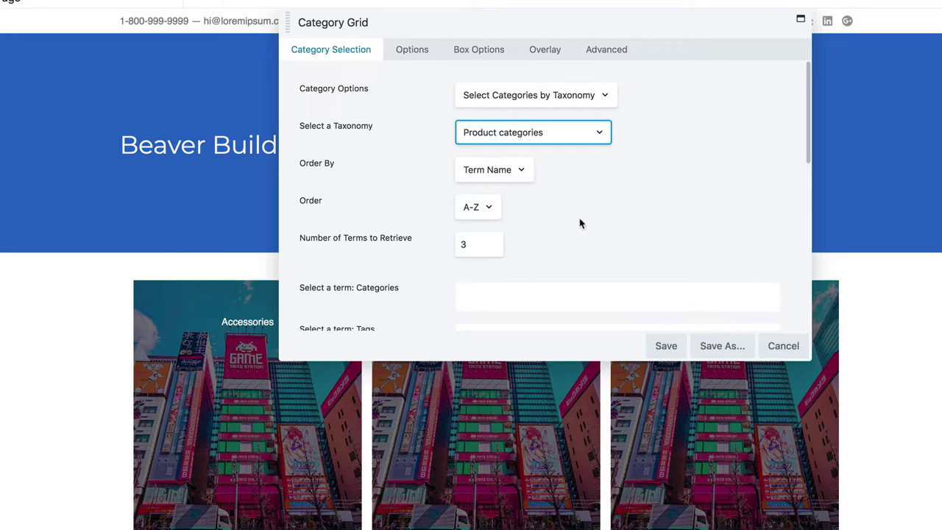
click(506, 170)
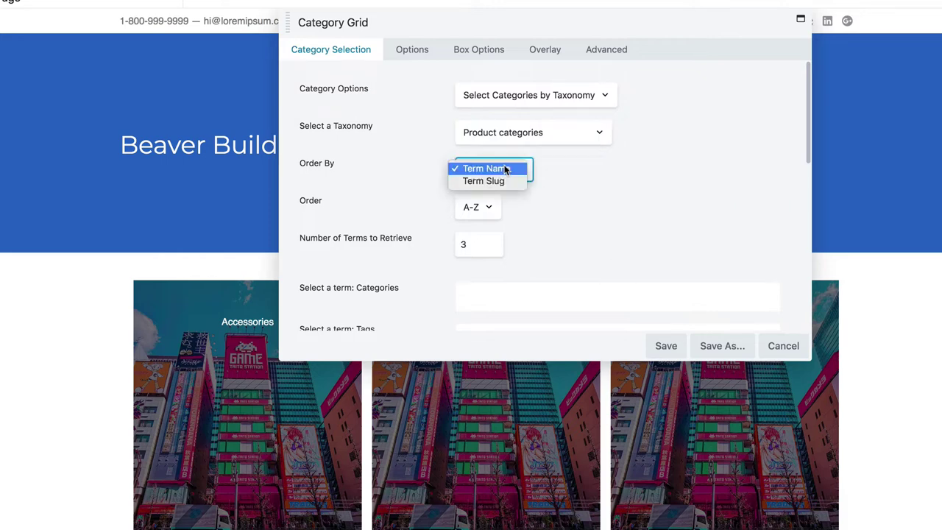
click(486, 214)
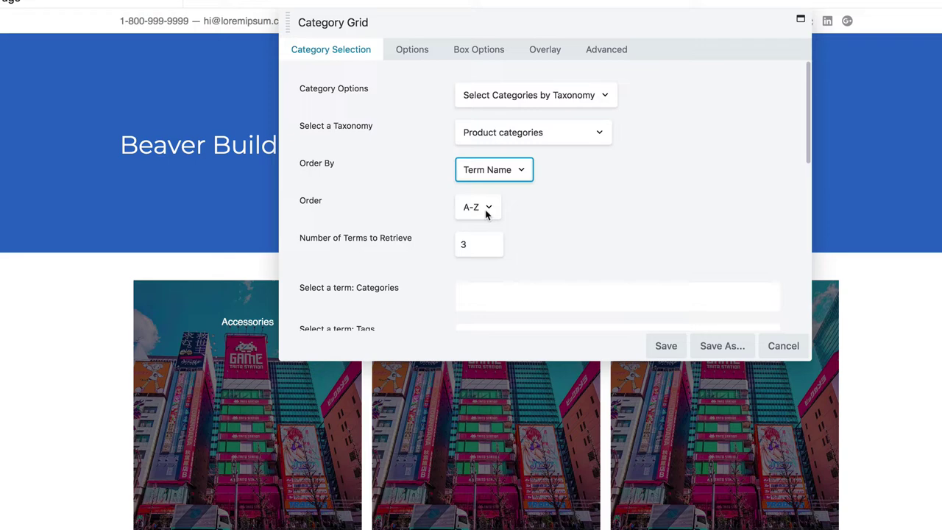
Step: Set Number of Terms to Retrieve to 10, then check the resulting category tiles
double_click(477, 246)
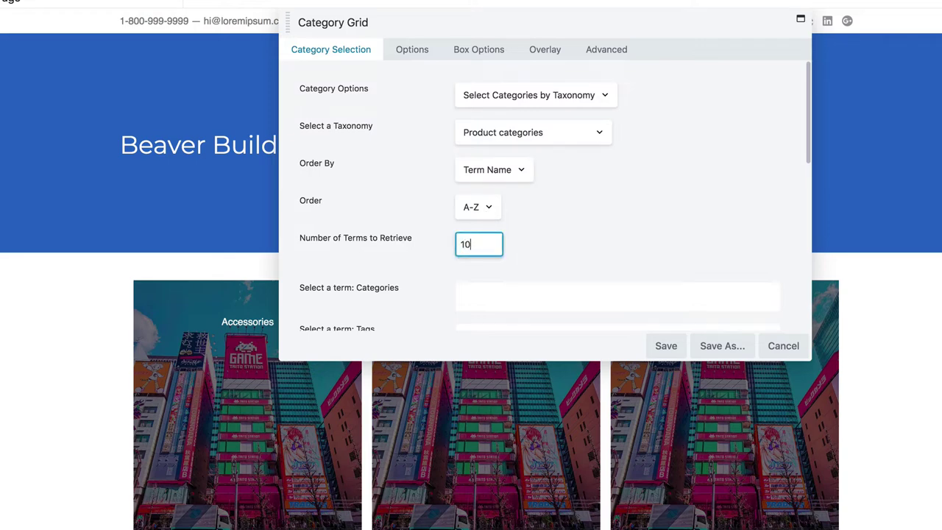
text(10)
click(512, 240)
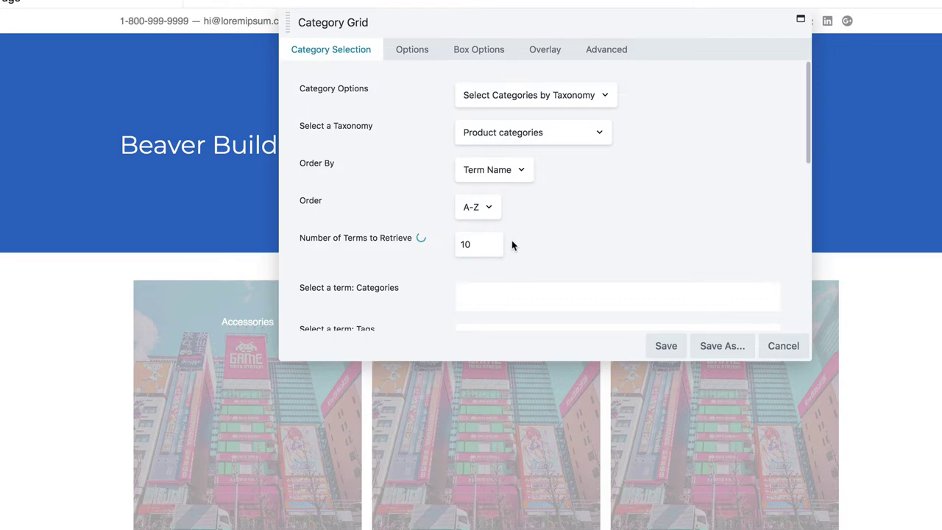
scroll(479, 479, down, 5)
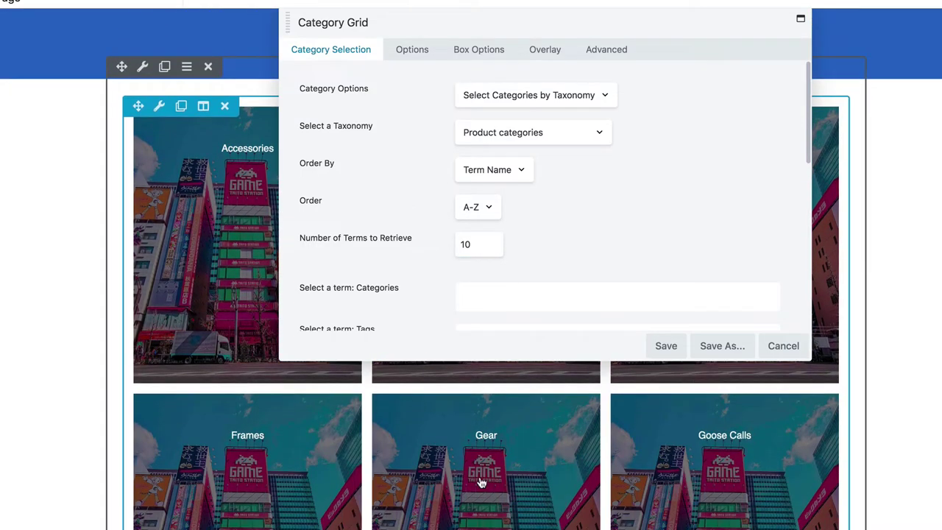
scroll(479, 482, down, 5)
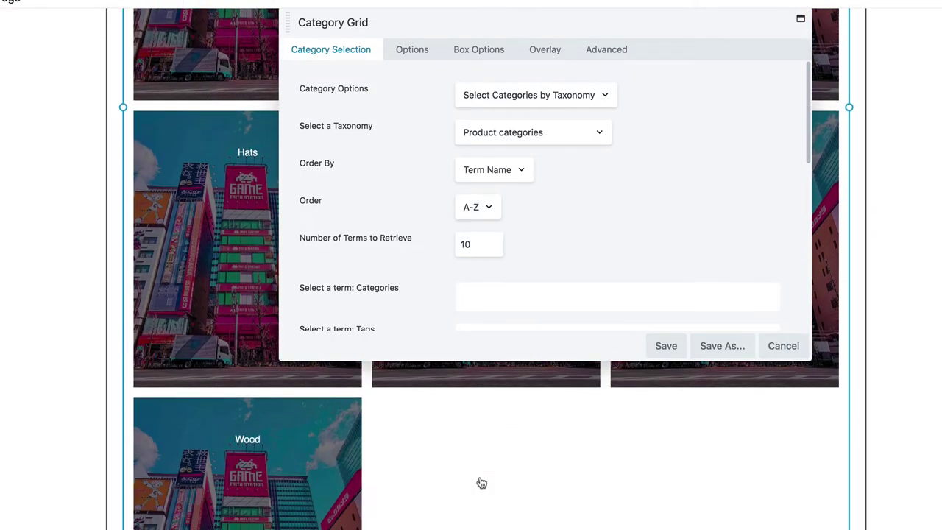
scroll(483, 487, up, 2)
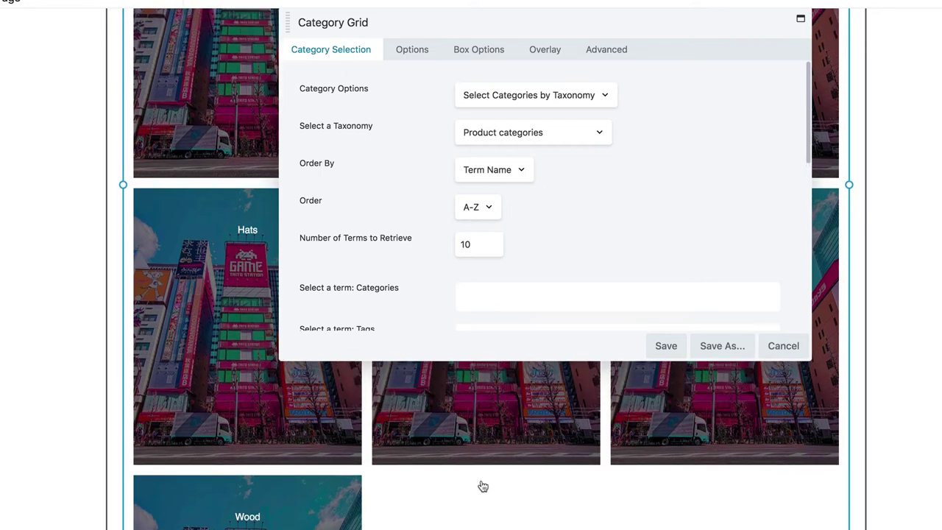
scroll(253, 339, up, 10)
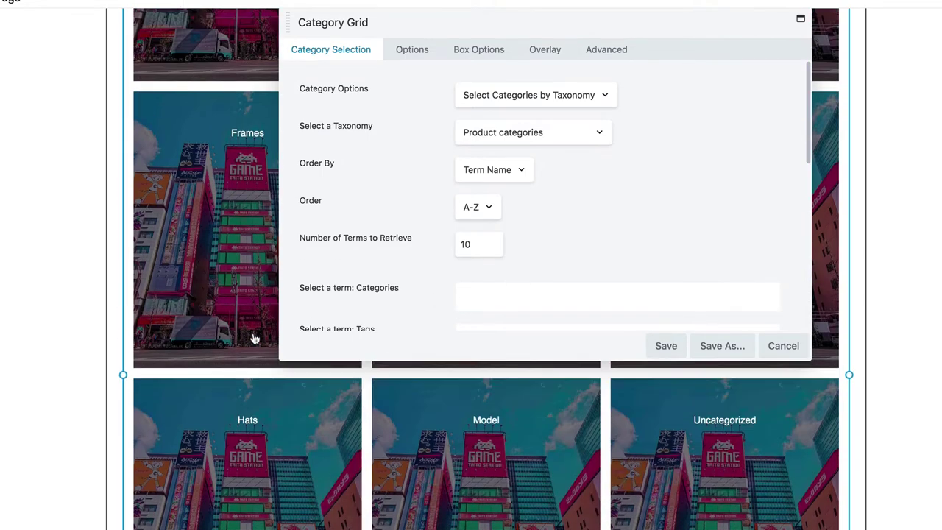
scroll(253, 339, down, 5)
scroll(253, 339, down, 10)
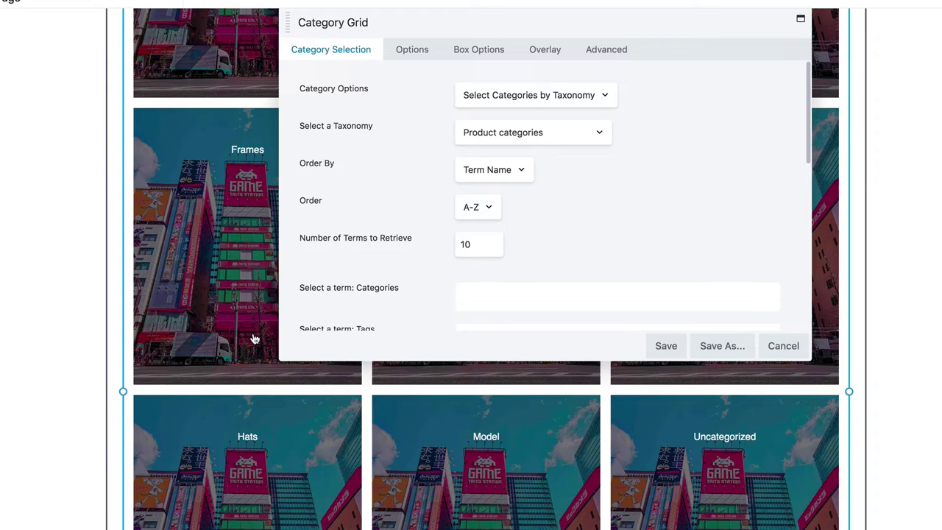
Step: Lower the terms to retrieve to 9, save the module, and return to the page top
double_click(478, 243)
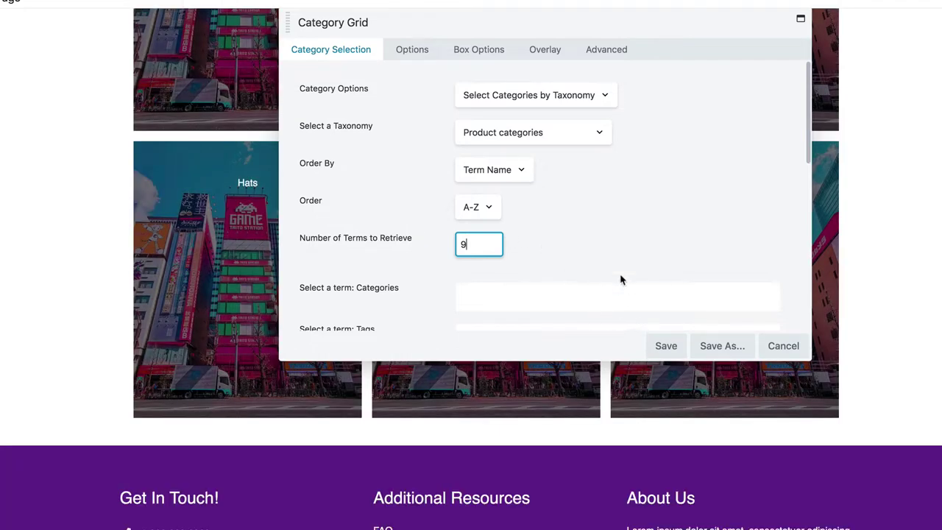
click(657, 346)
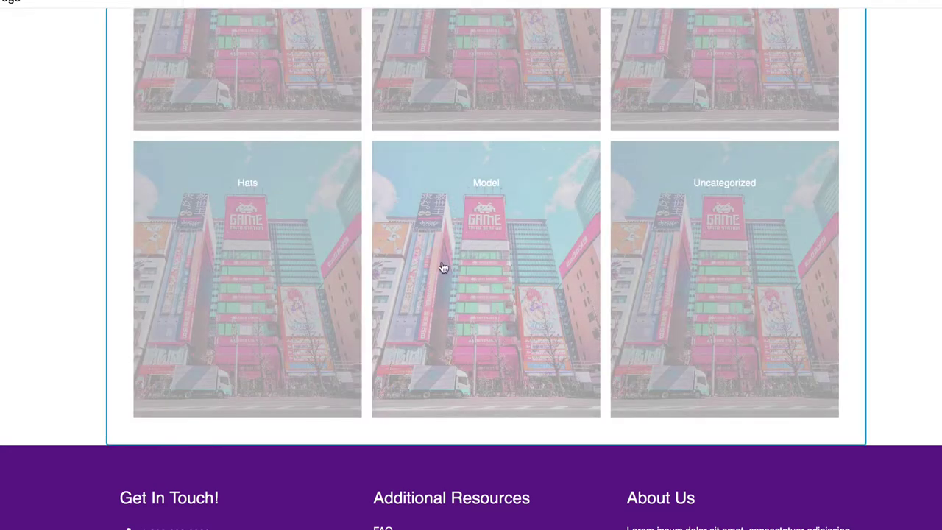
scroll(443, 266, up, 2)
scroll(443, 266, up, 8)
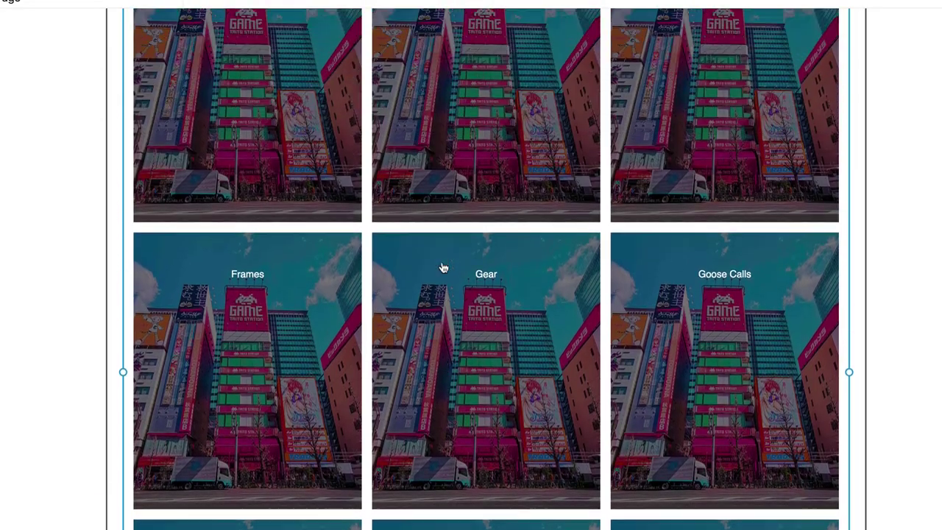
scroll(442, 266, up, 1)
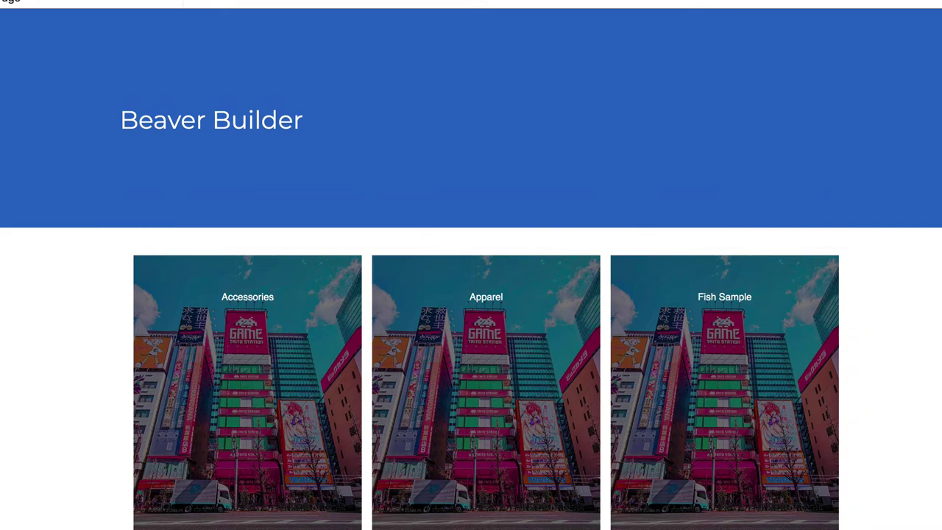
Step: Open the browser developer tools at the right edge, narrowing the page to three tiles per row
drag(941, 219, 936, 389)
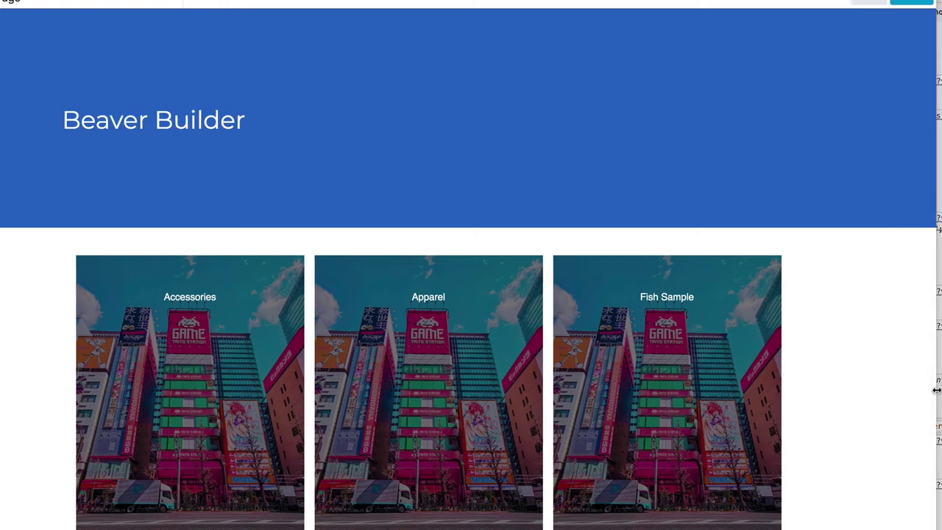
Step: In the grid's Options, set Minimum Width to 230 and Minimum Height to 275
click(538, 268)
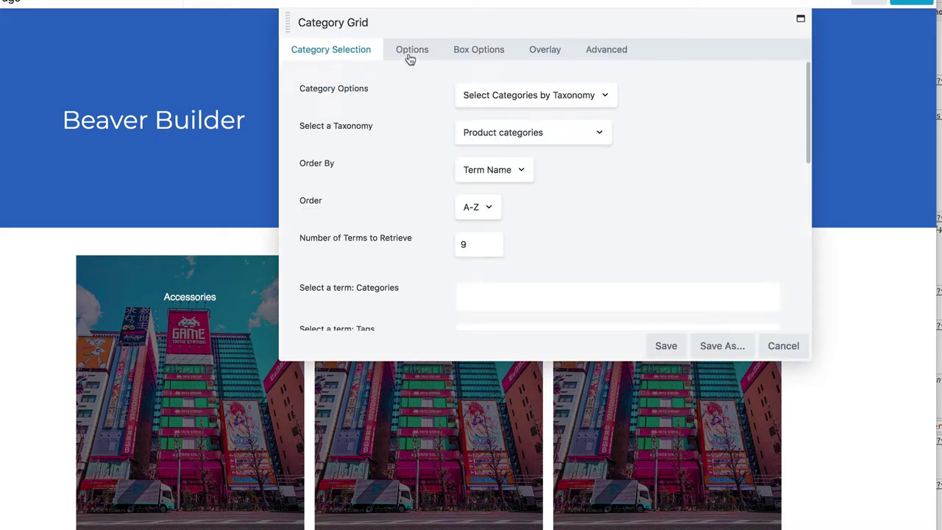
click(410, 59)
scroll(427, 229, down, 1)
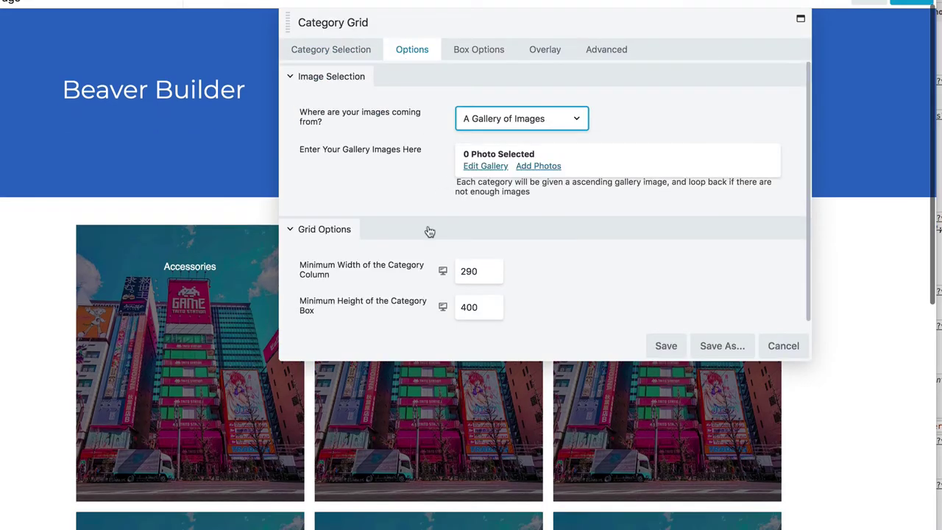
double_click(479, 273)
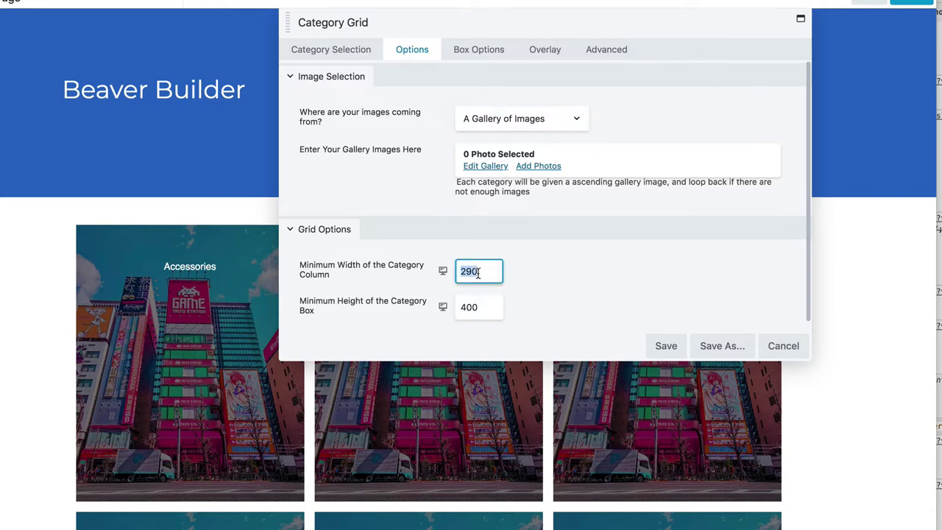
text(230)
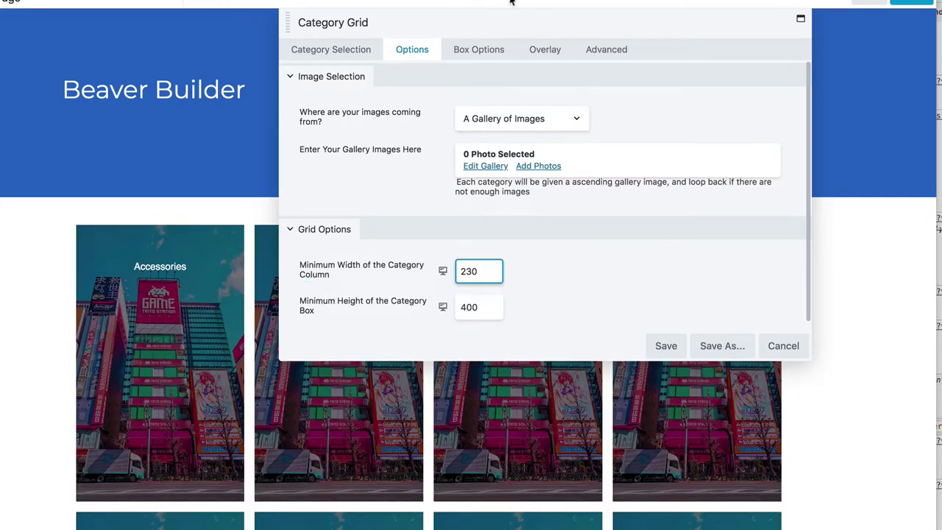
drag(518, 22, 682, 23)
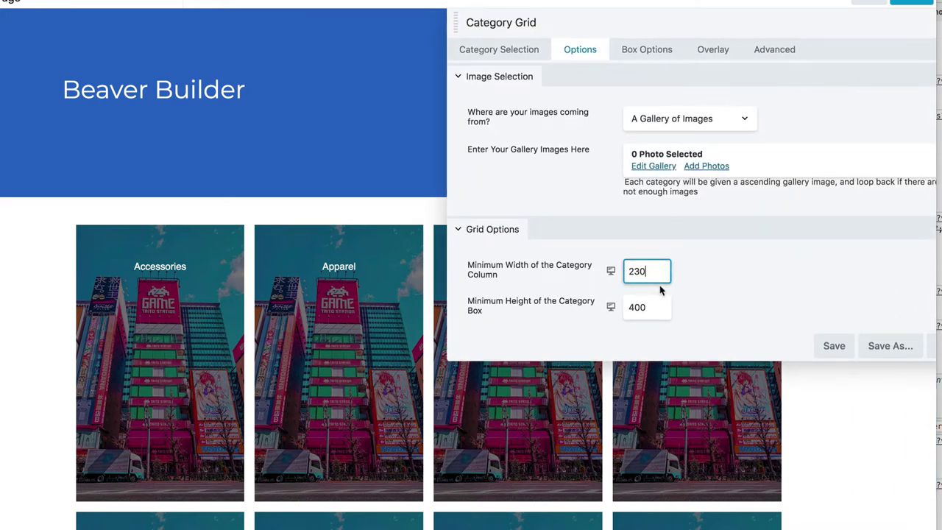
double_click(647, 315)
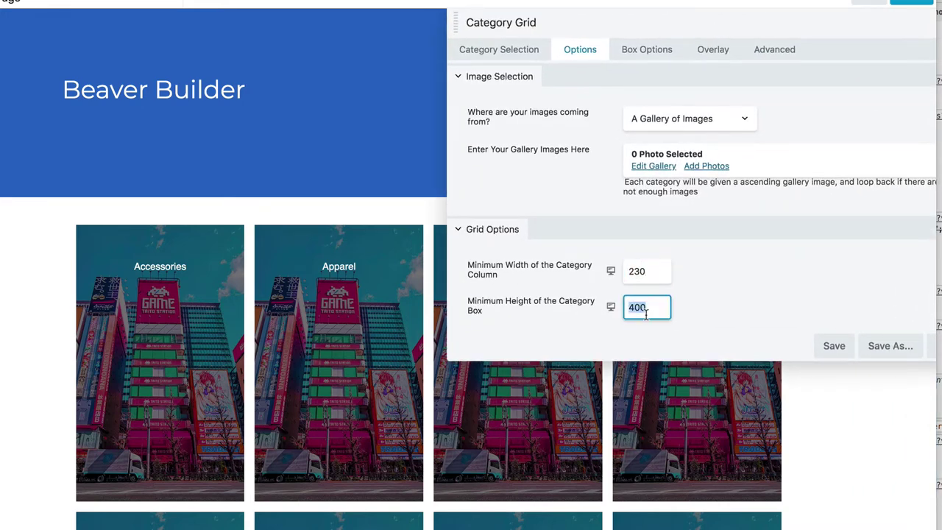
text(275)
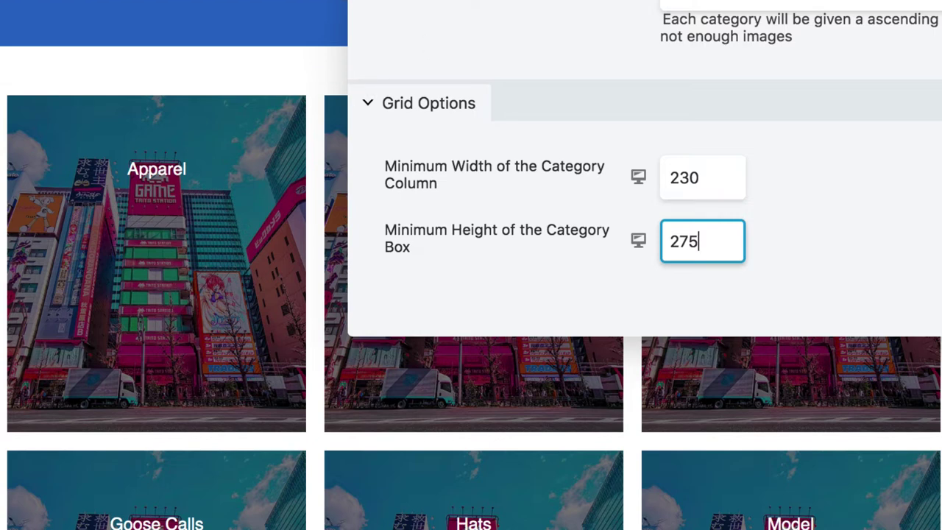
Step: Keep 'A Gallery of Images' as the source and select ten photos, from blue abstract to handshake
click(497, 81)
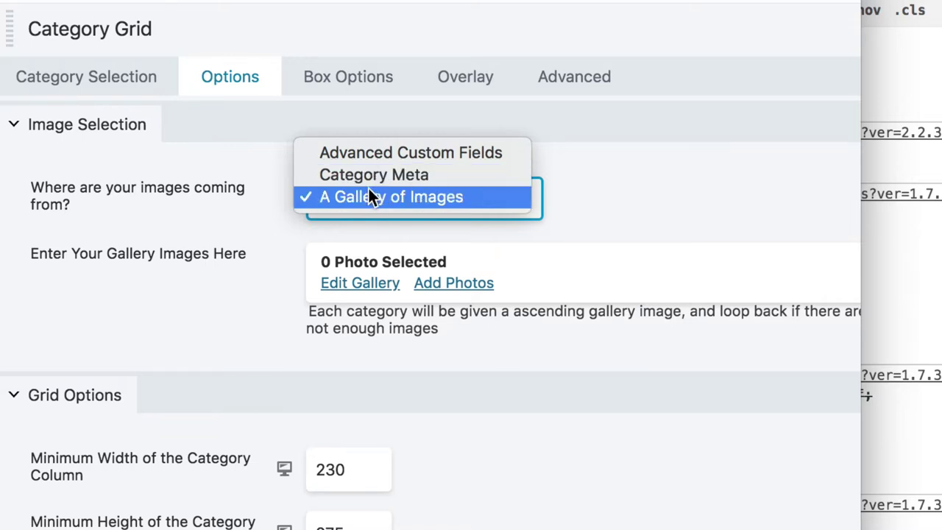
click(356, 274)
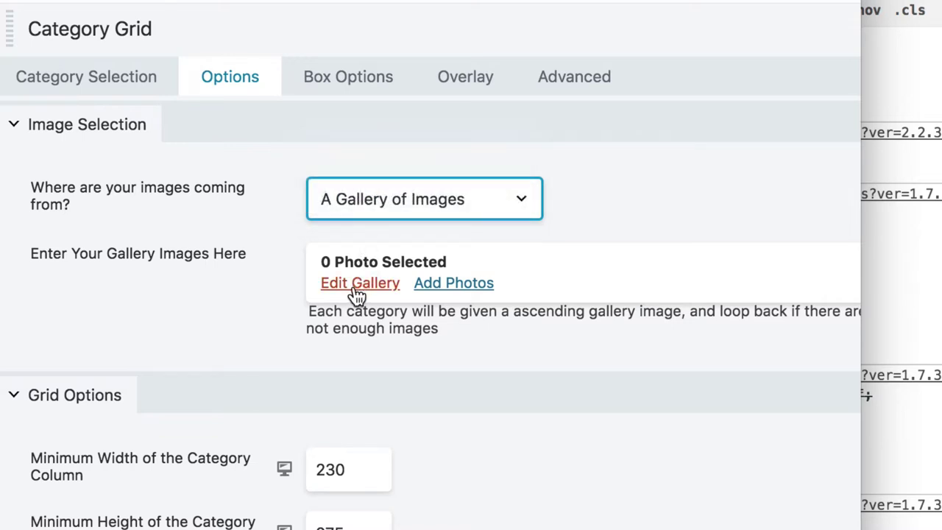
click(353, 284)
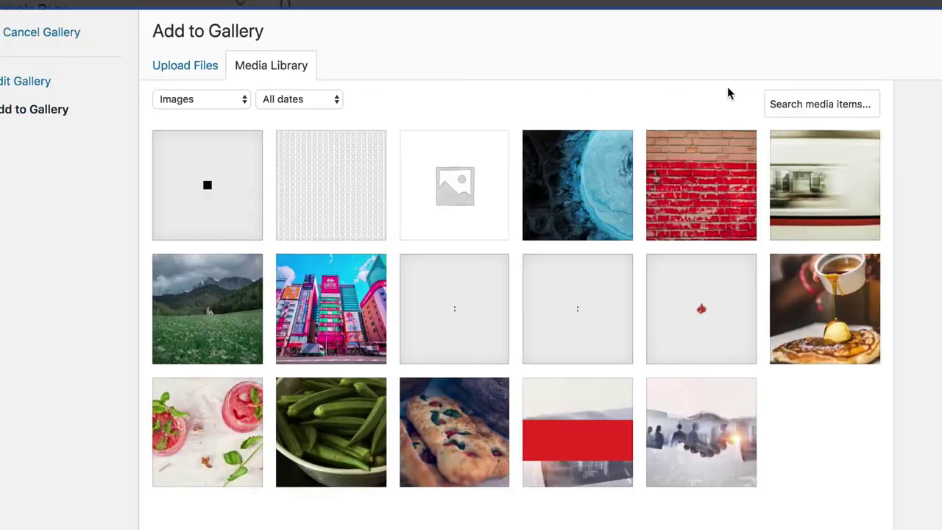
click(590, 206)
click(691, 193)
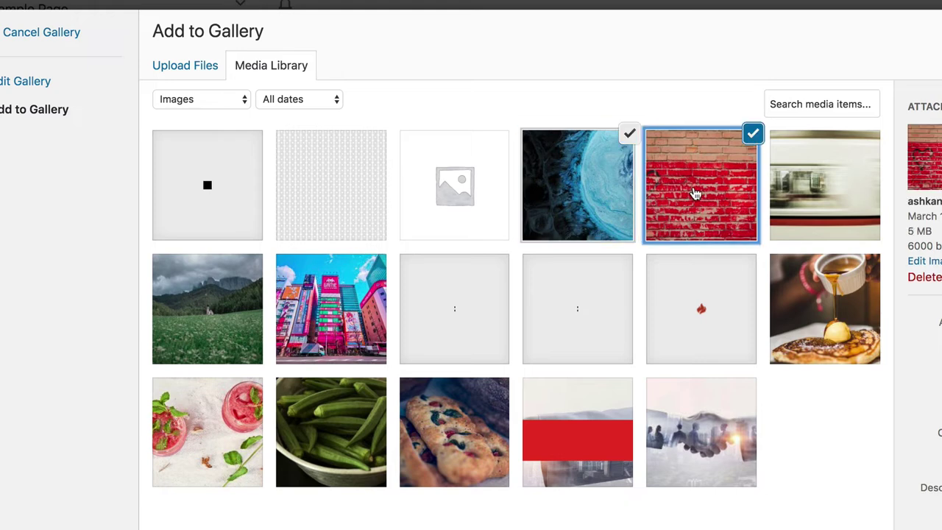
click(814, 192)
click(225, 294)
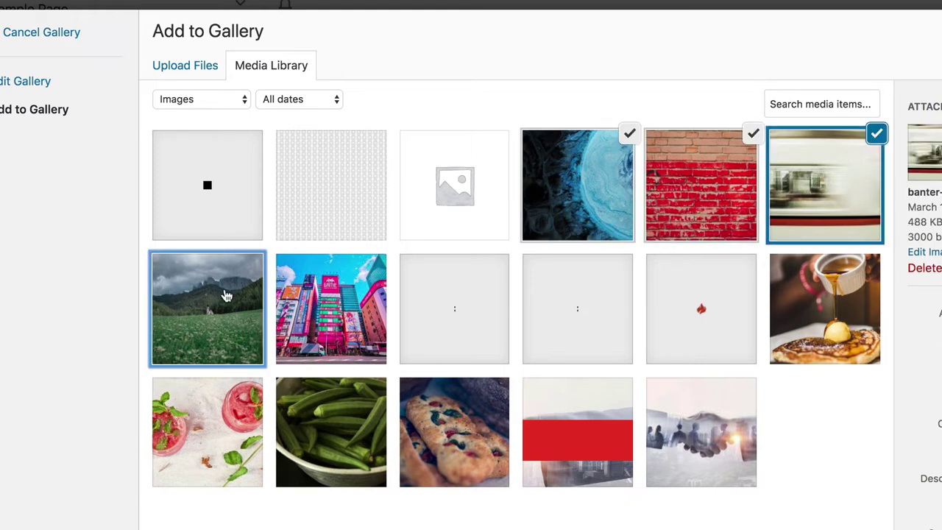
click(299, 305)
click(799, 302)
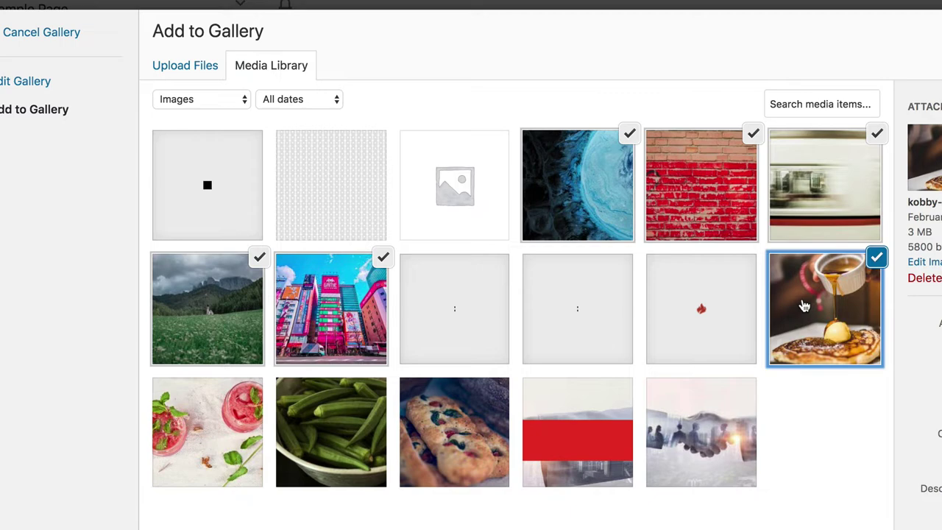
click(204, 453)
click(311, 435)
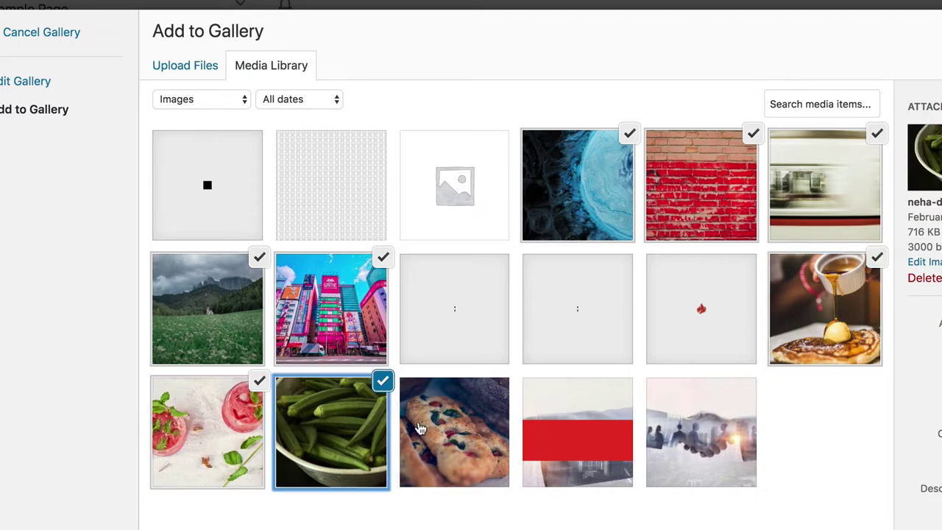
click(442, 428)
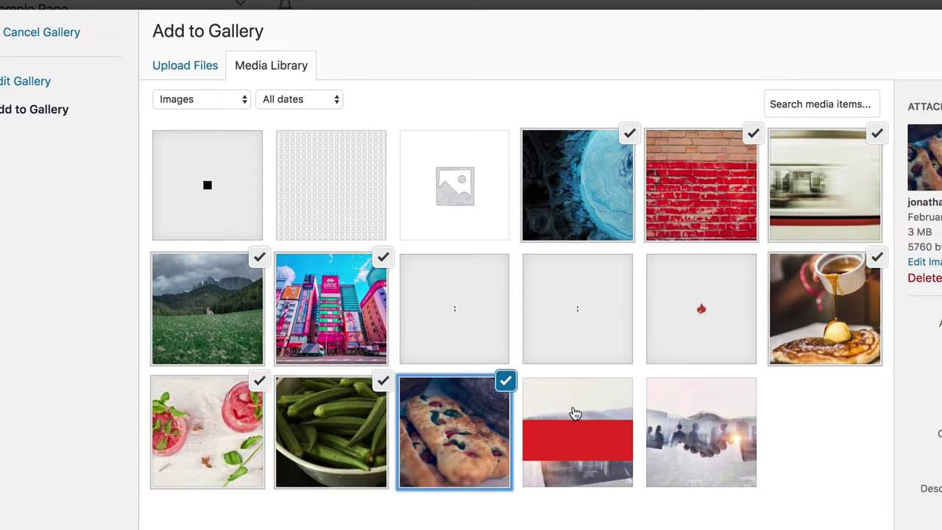
click(699, 413)
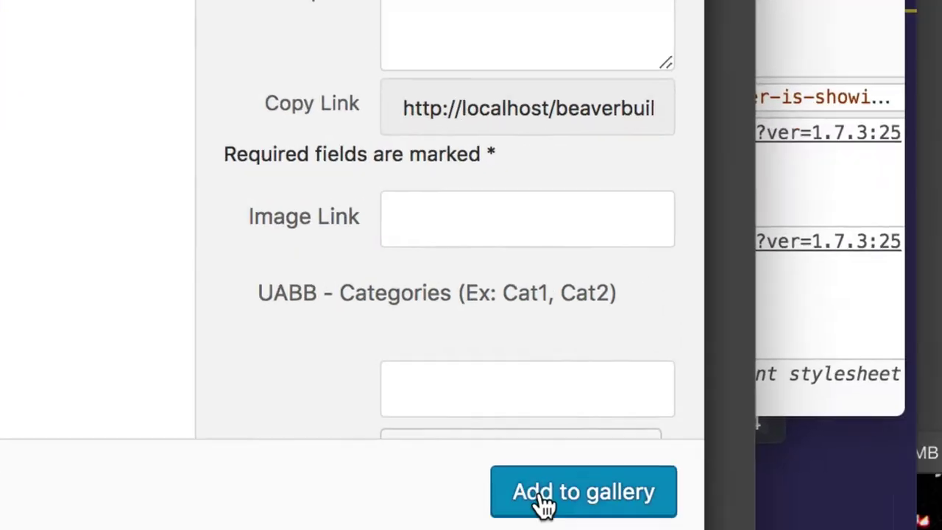
Step: Add the ten selected photos to the gallery and update it on the grid
click(543, 501)
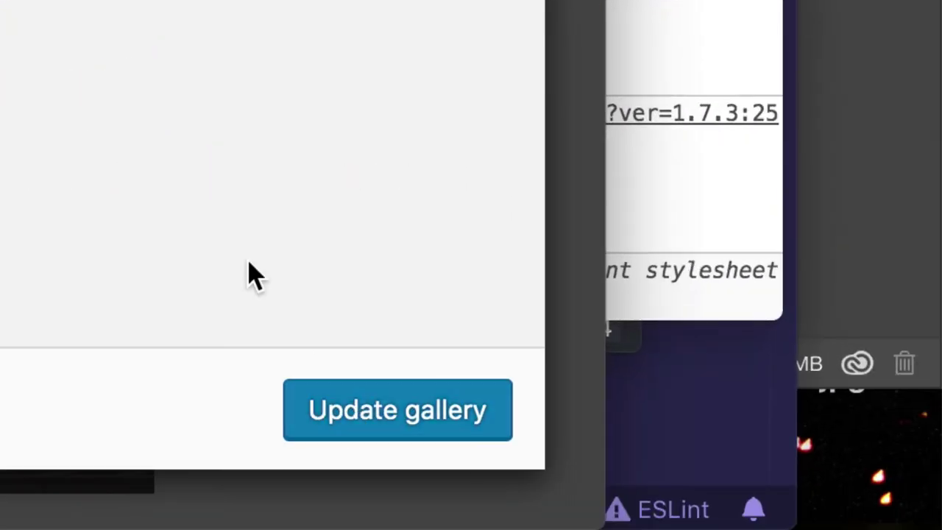
click(351, 410)
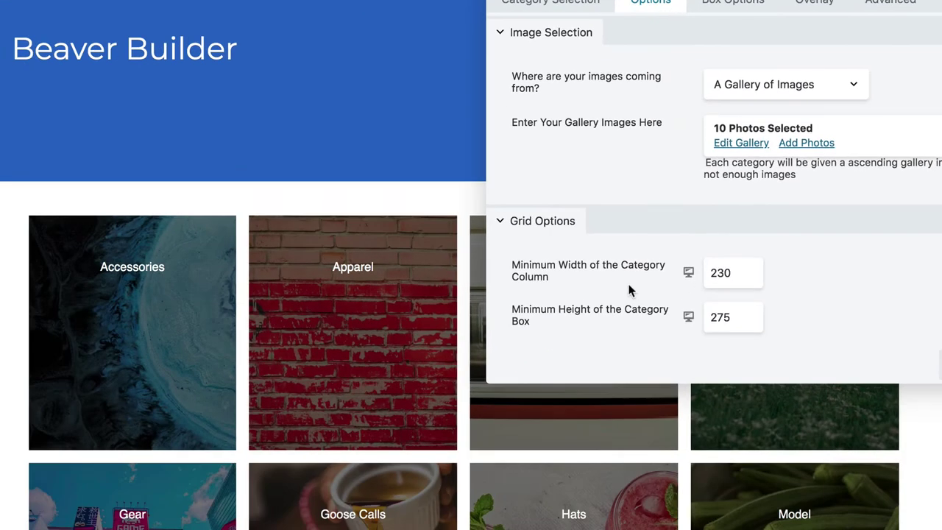
scroll(410, 305, down, 5)
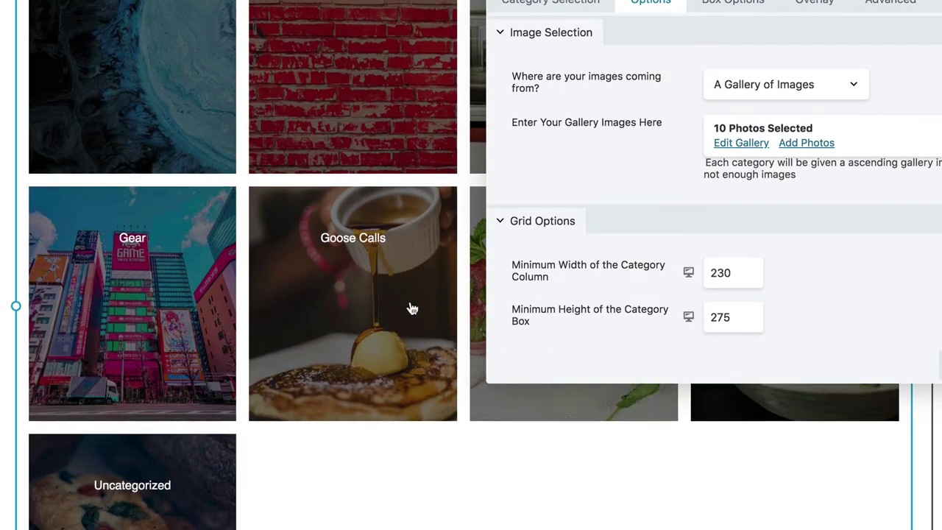
scroll(412, 307, up, 3)
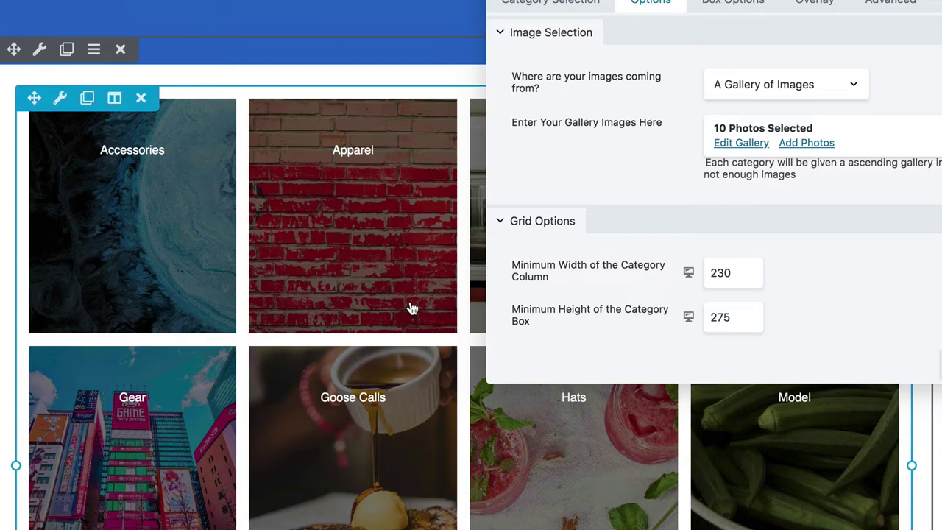
scroll(412, 307, up, 3)
scroll(412, 308, down, 2)
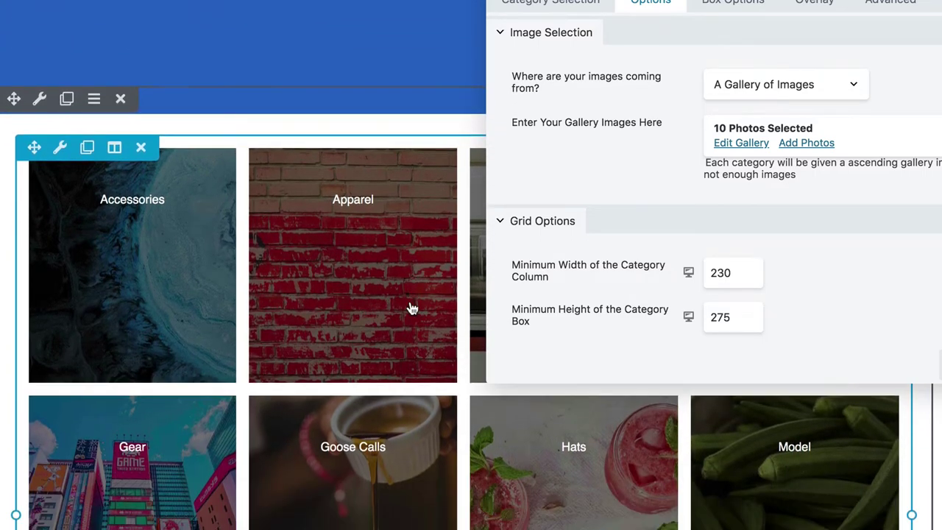
scroll(413, 308, down, 1)
scroll(412, 308, down, 1)
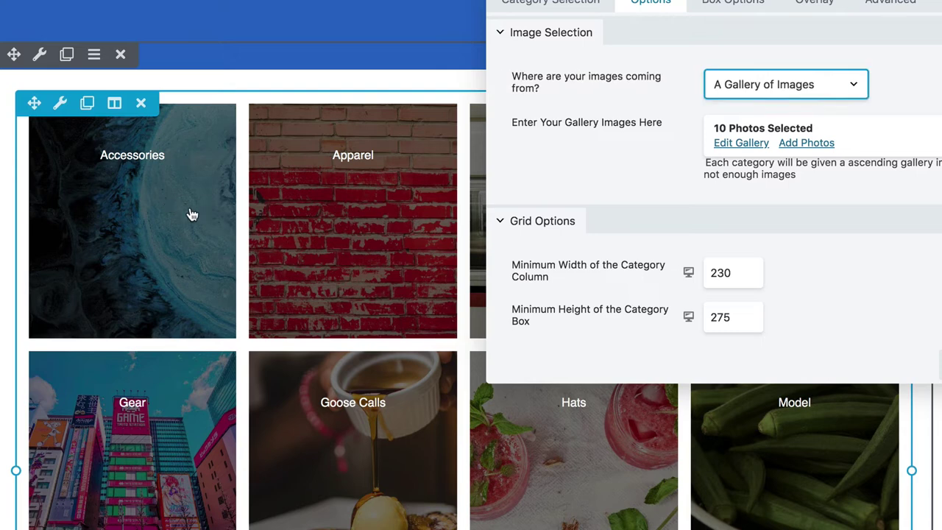
Step: Set Number of Terms to Retrieve to 8 in Category Selection, then return to Options
click(61, 106)
click(578, 6)
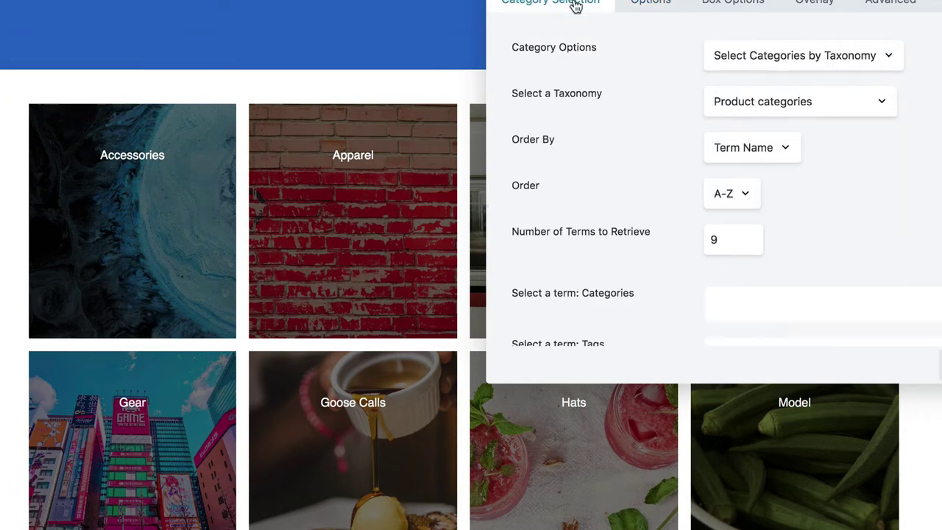
double_click(739, 237)
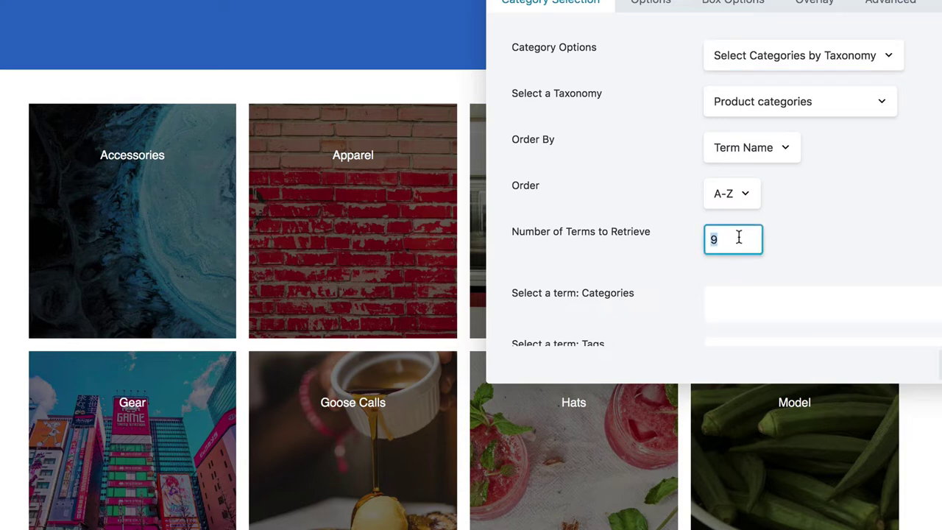
text(8)
click(651, 13)
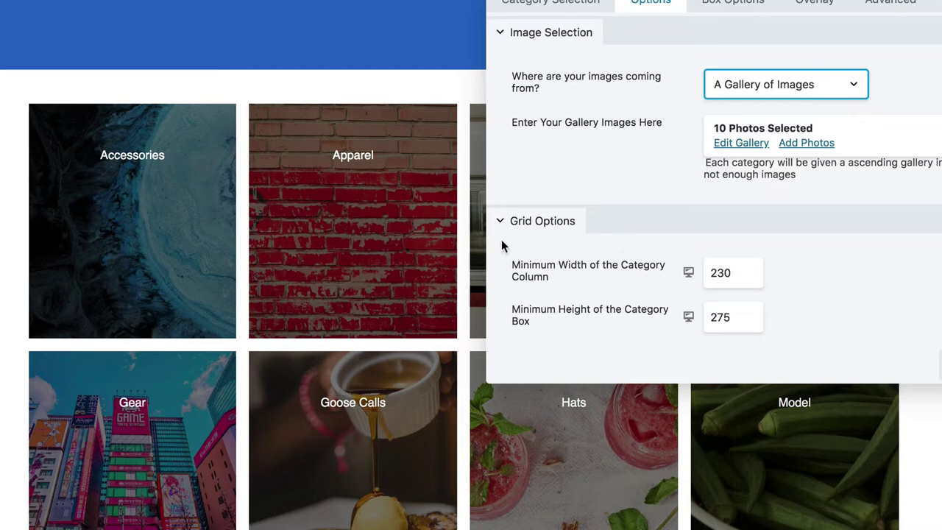
Step: Try Advanced Custom Fields and Category Meta as image sources, then reselect A Gallery of Images
scroll(393, 270, down, 1)
scroll(393, 271, up, 1)
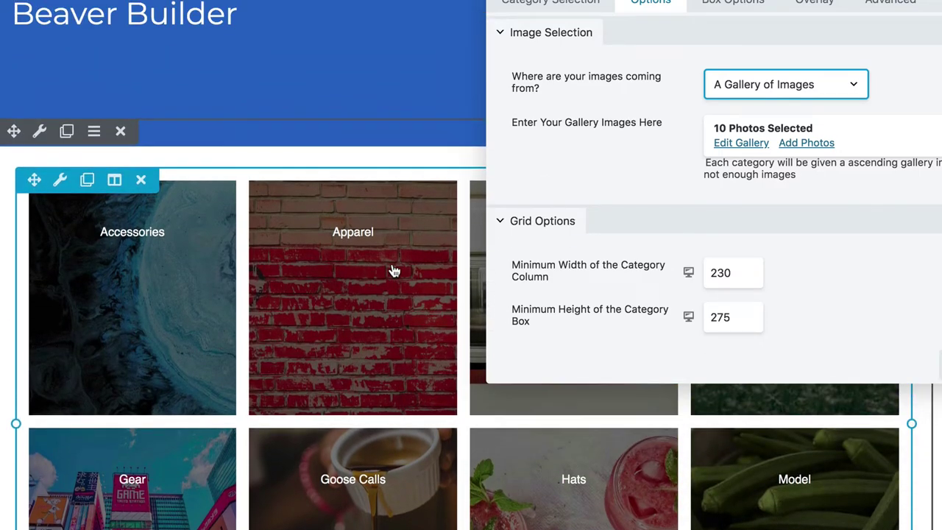
scroll(393, 271, down, 2)
scroll(649, 194, down, 1)
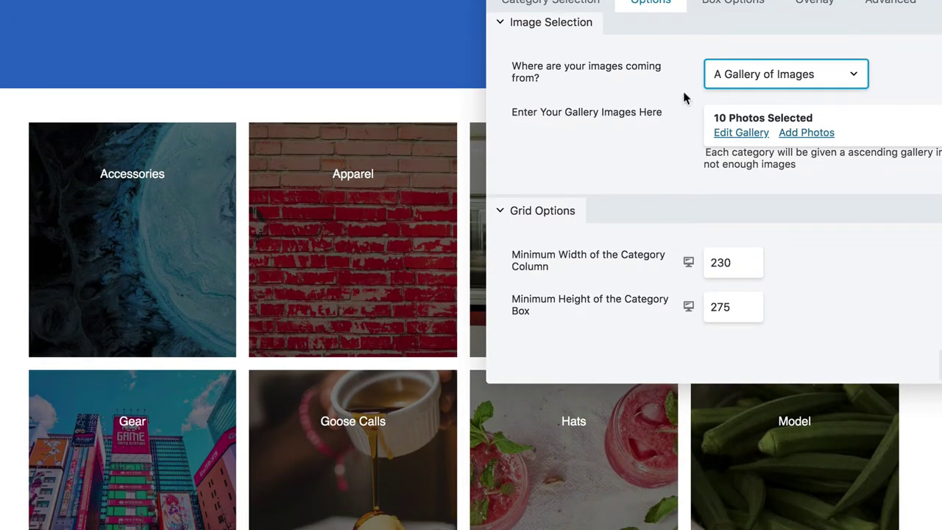
click(758, 85)
click(760, 44)
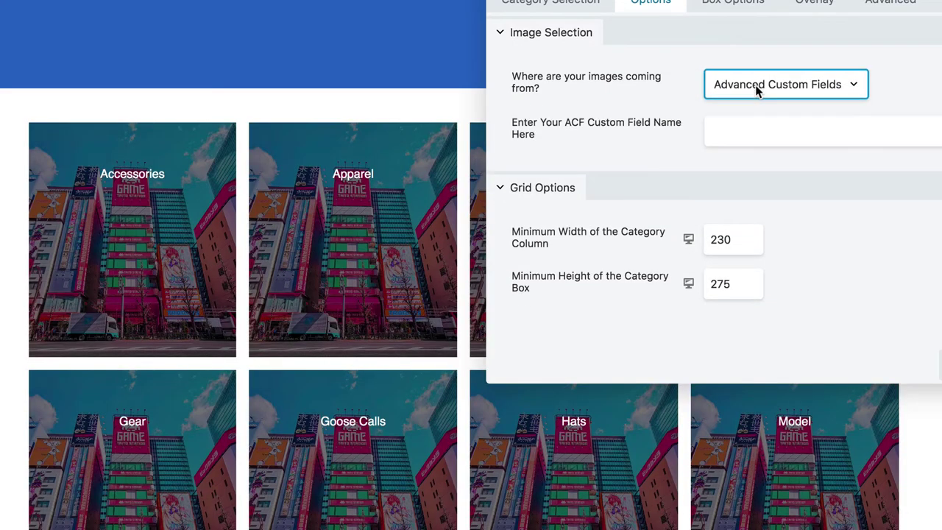
click(756, 86)
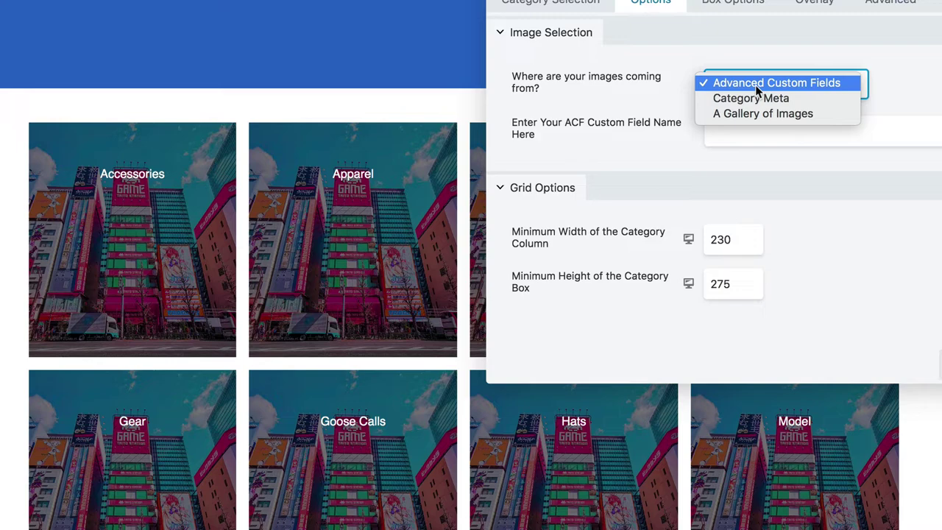
click(758, 98)
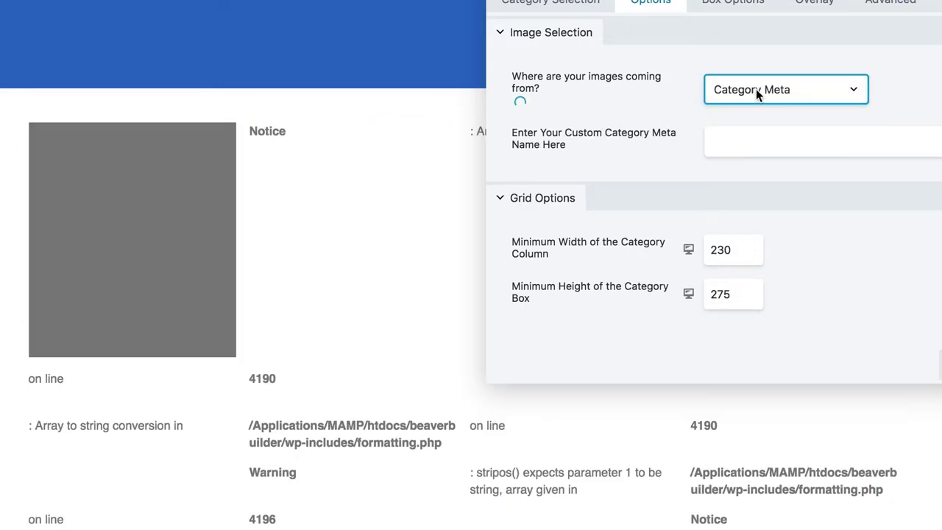
click(754, 87)
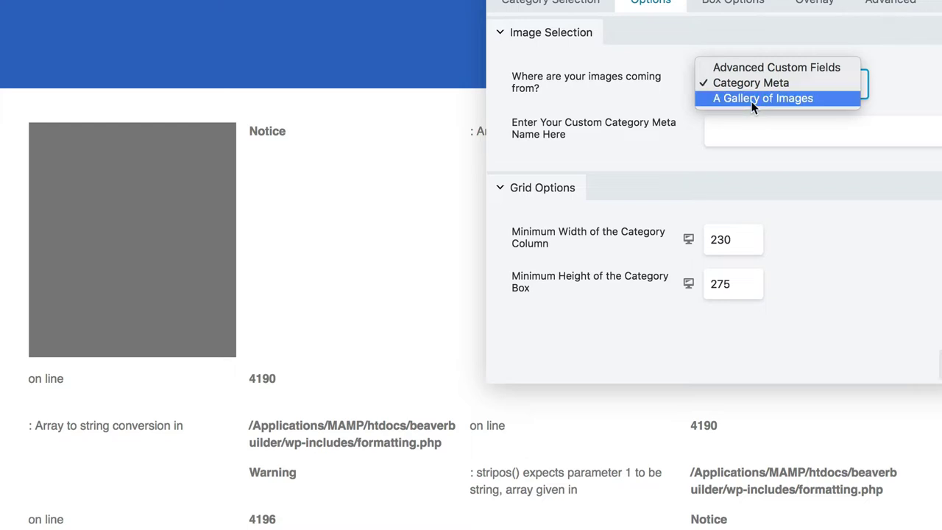
click(753, 104)
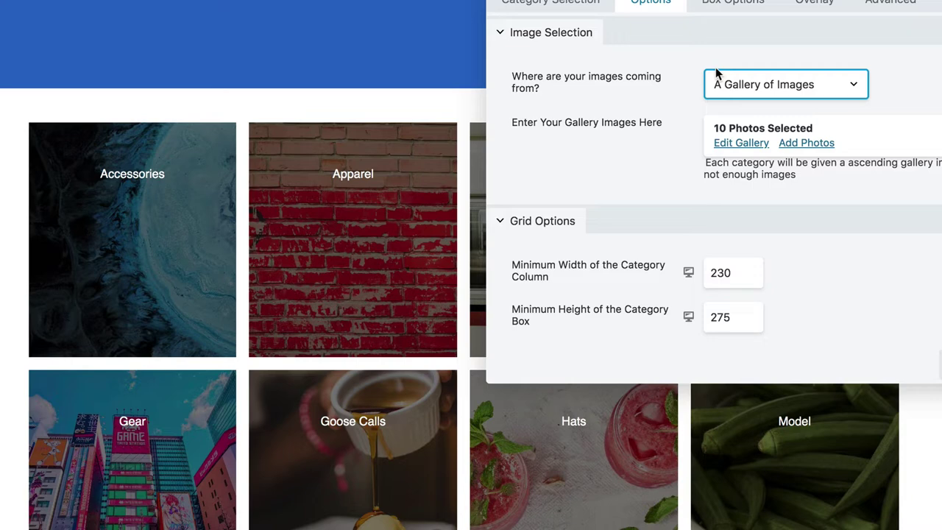
click(726, 5)
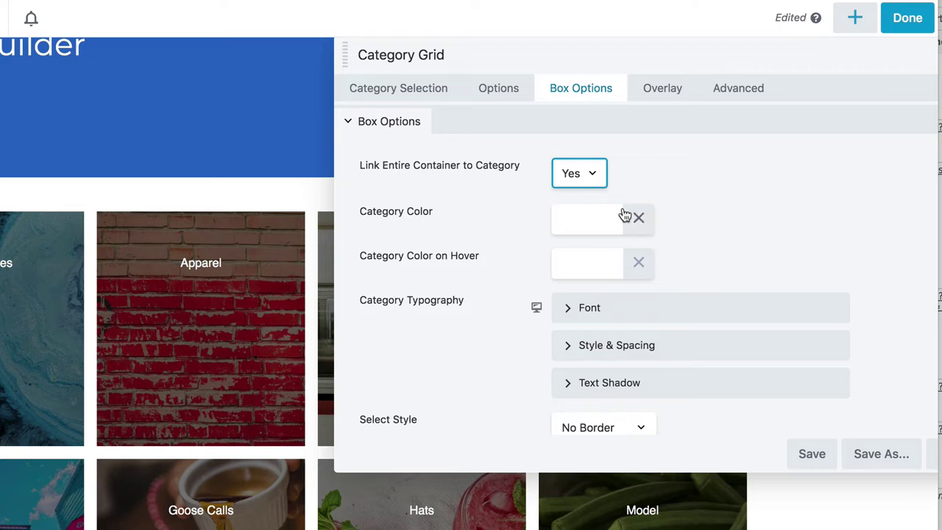
Step: Set the Category Color to white, #ffffff, replacing the red #ff0000
click(590, 225)
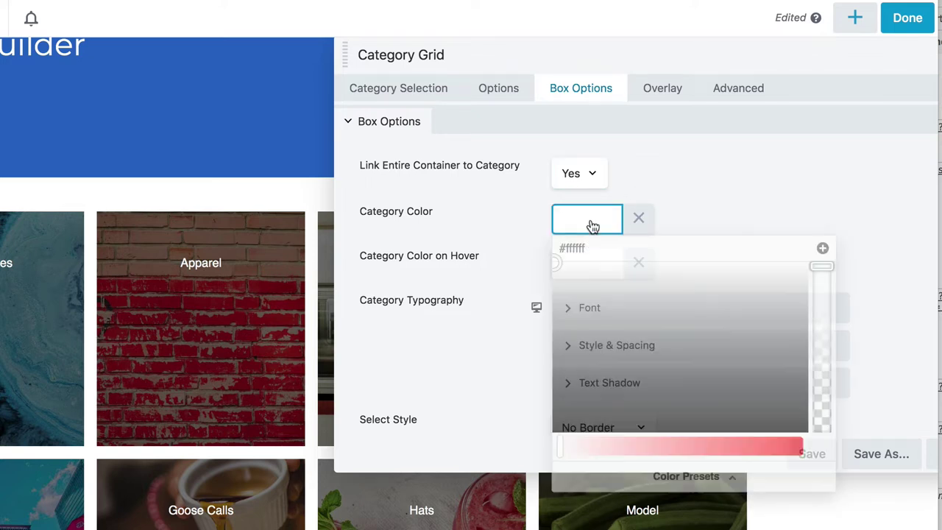
drag(729, 447, 801, 447)
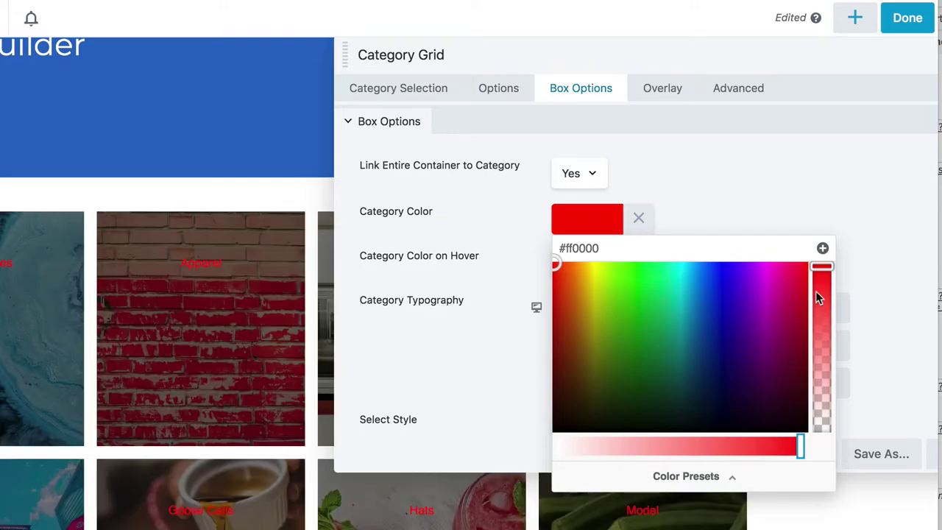
click(589, 243)
key(Delete)
text(FFFF)
key(ctrl+a)
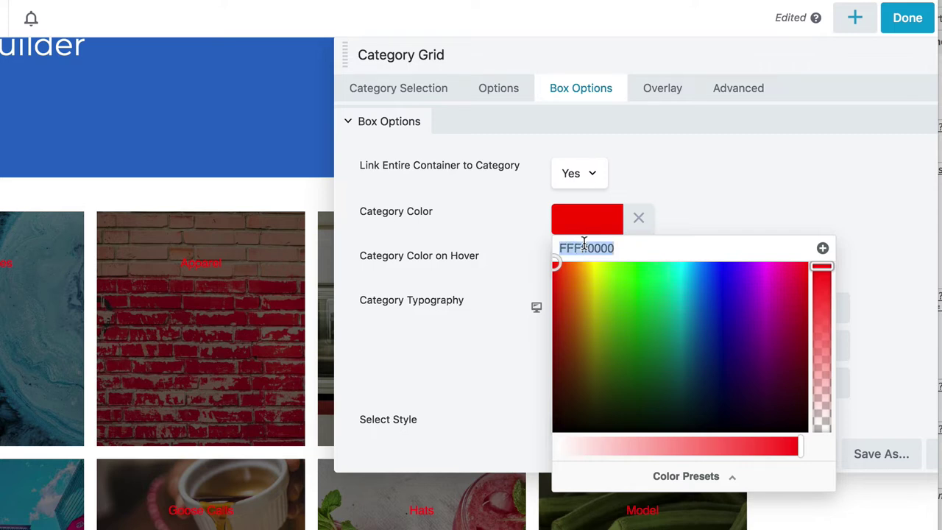
text(FFFFFF)
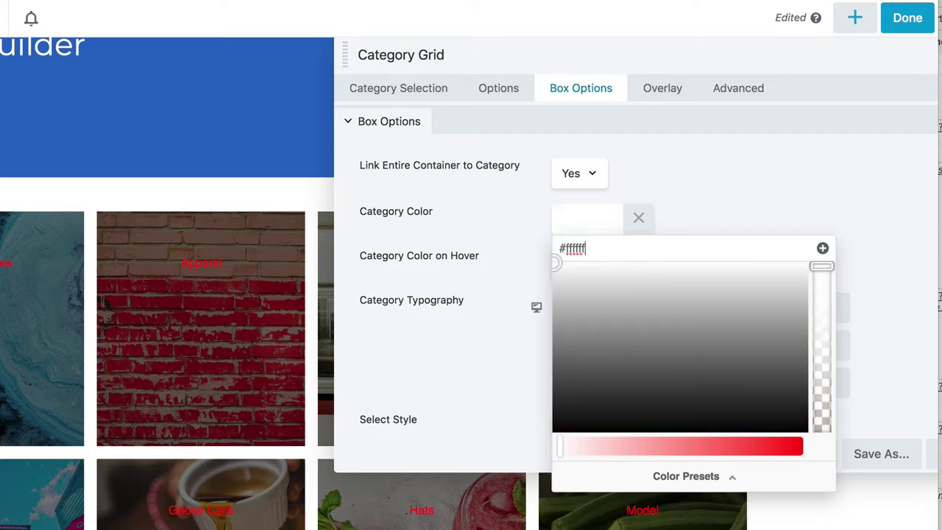
click(666, 214)
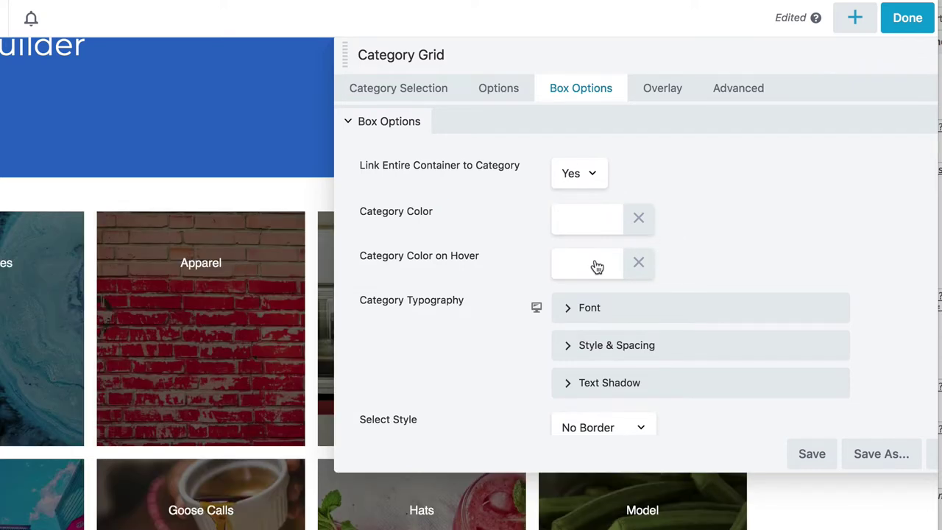
Step: Set the category label font to Georgia, Bold, at 32 px
click(598, 266)
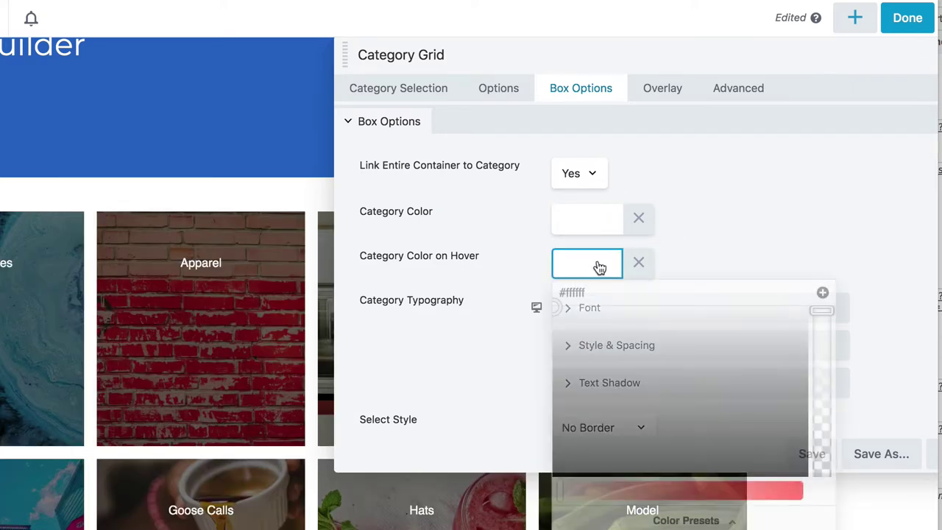
click(688, 235)
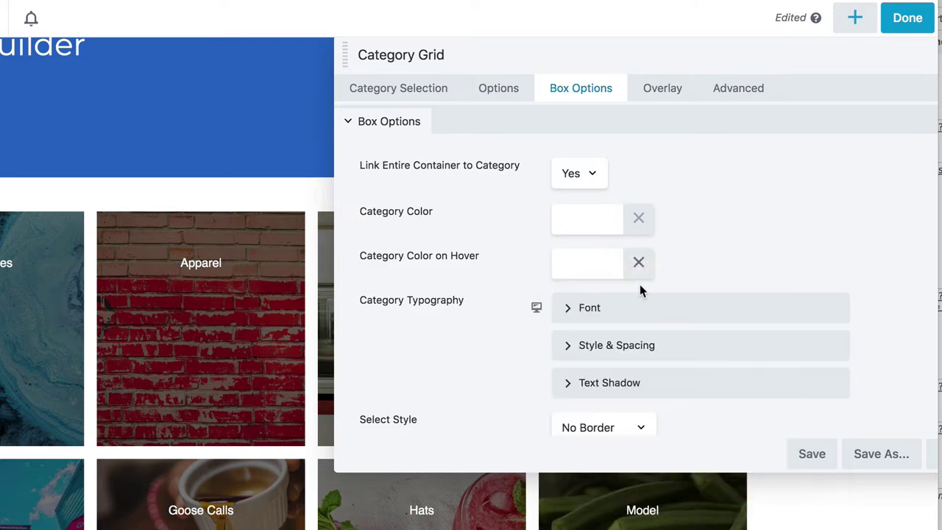
click(600, 310)
click(600, 360)
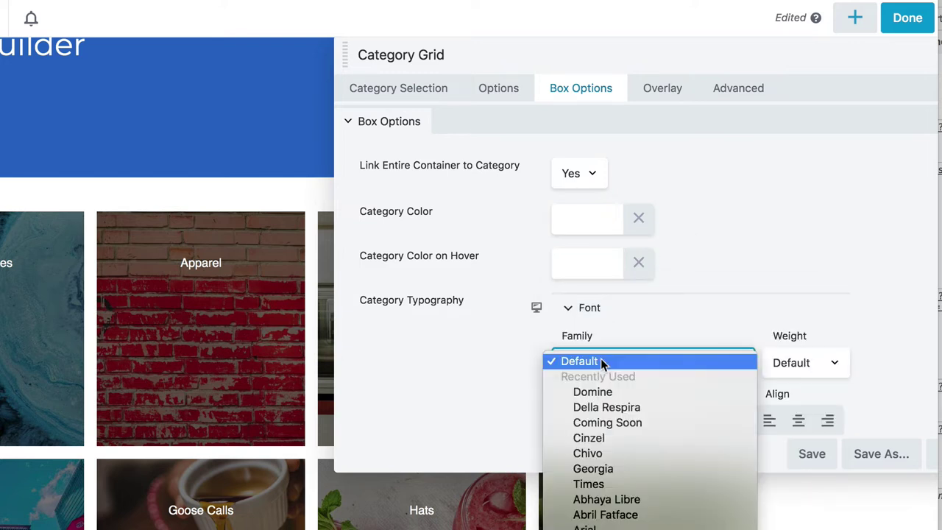
click(615, 469)
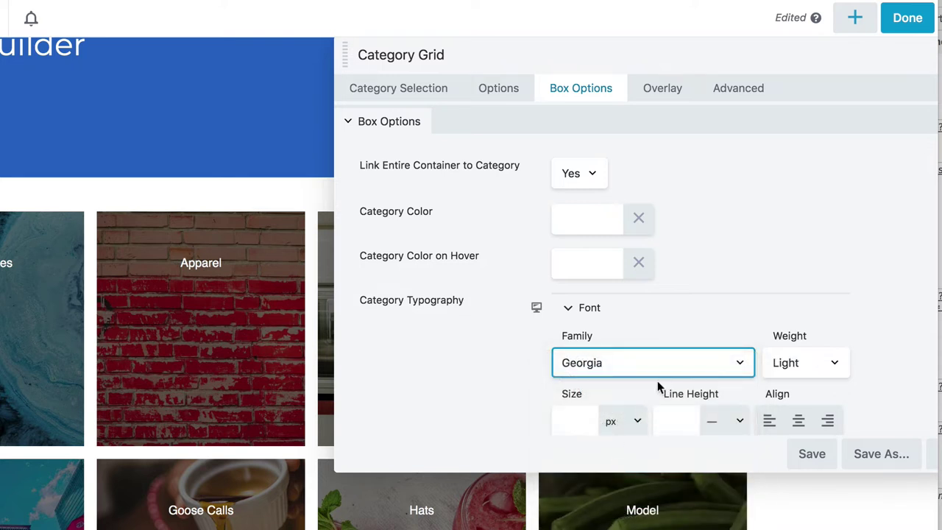
click(782, 362)
click(785, 391)
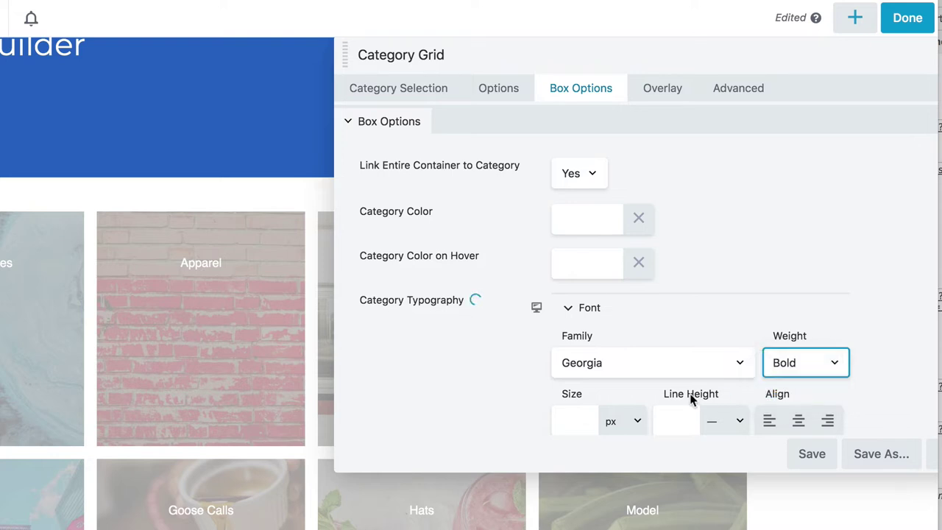
click(589, 420)
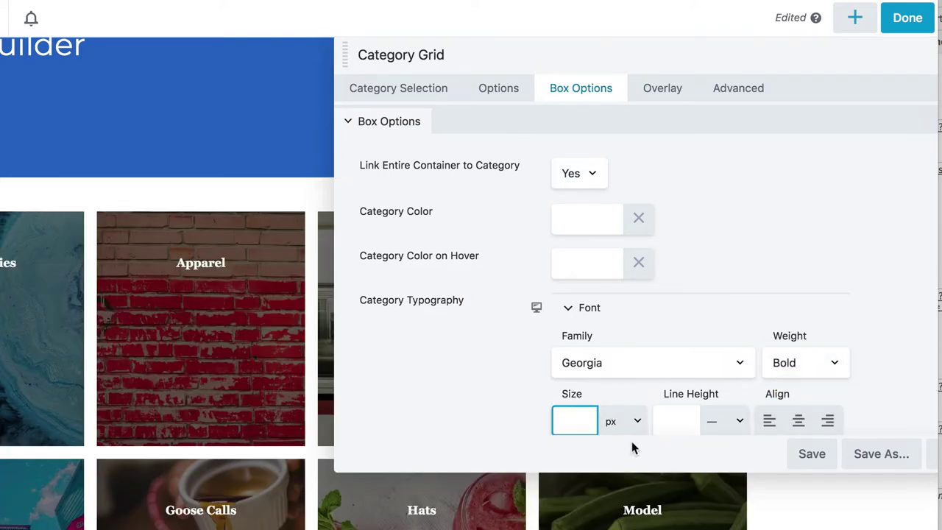
text(32)
click(668, 414)
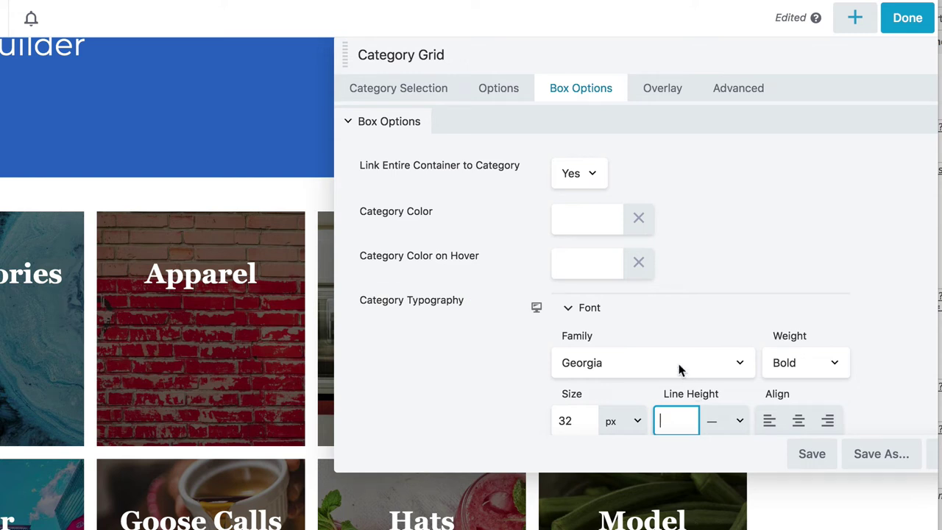
Step: Make the category labels all uppercase with 3 px letter spacing
scroll(678, 364, down, 5)
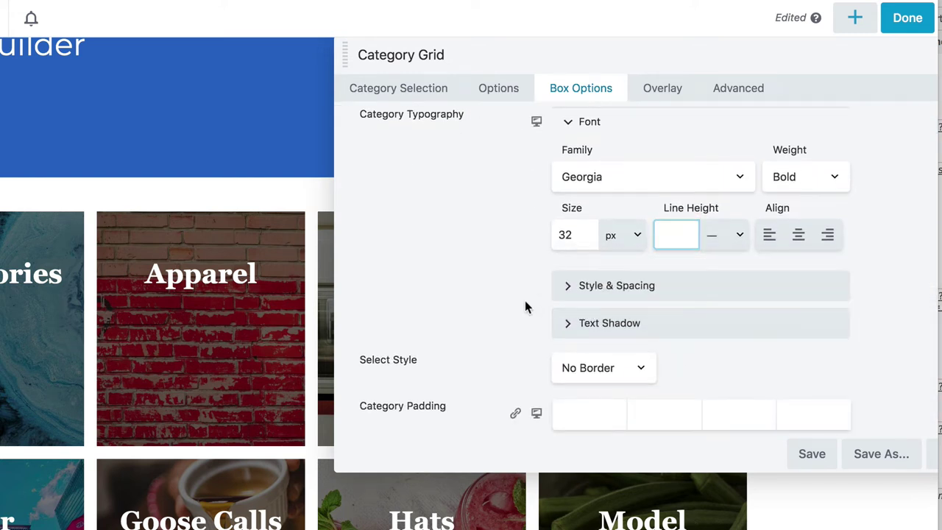
click(572, 289)
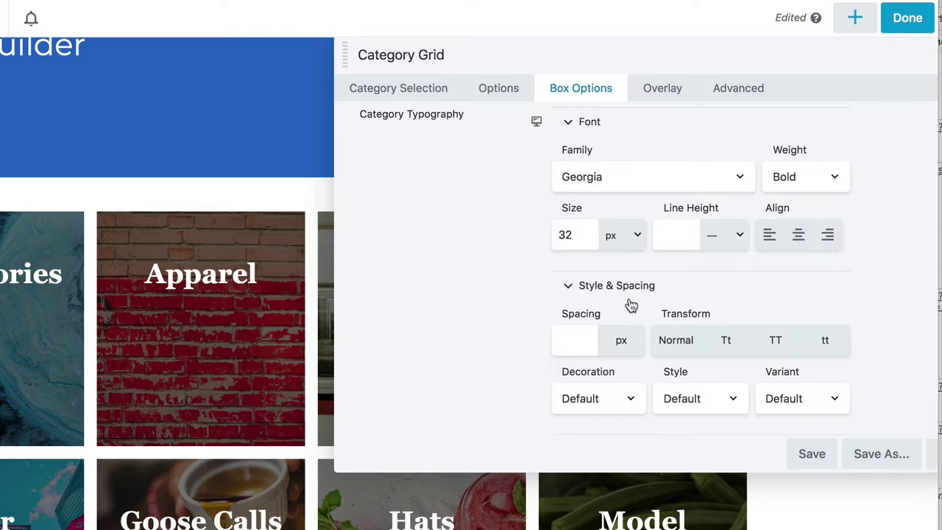
click(778, 338)
click(574, 337)
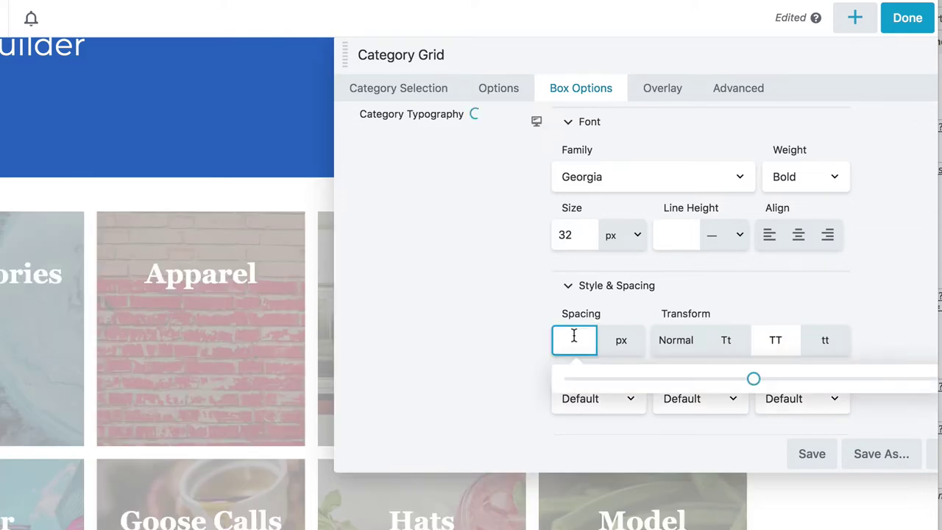
text(3)
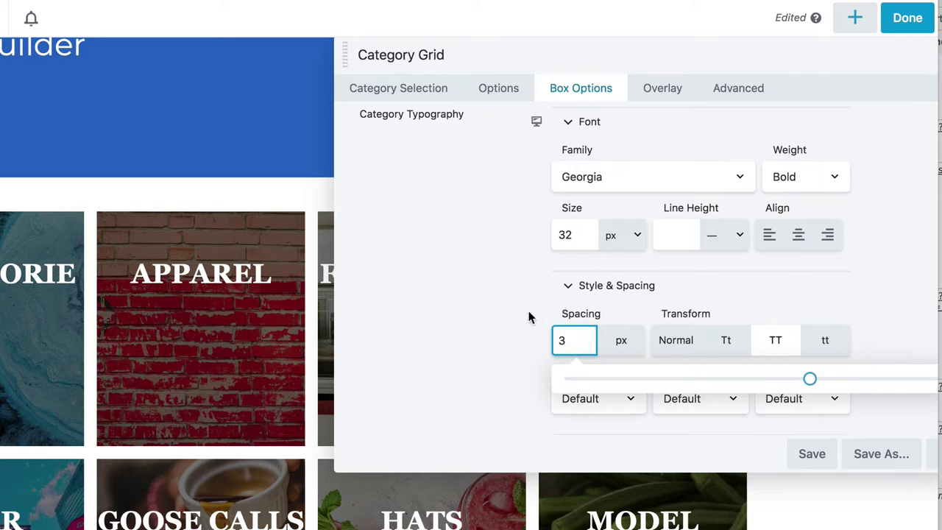
click(525, 317)
scroll(525, 317, down, 3)
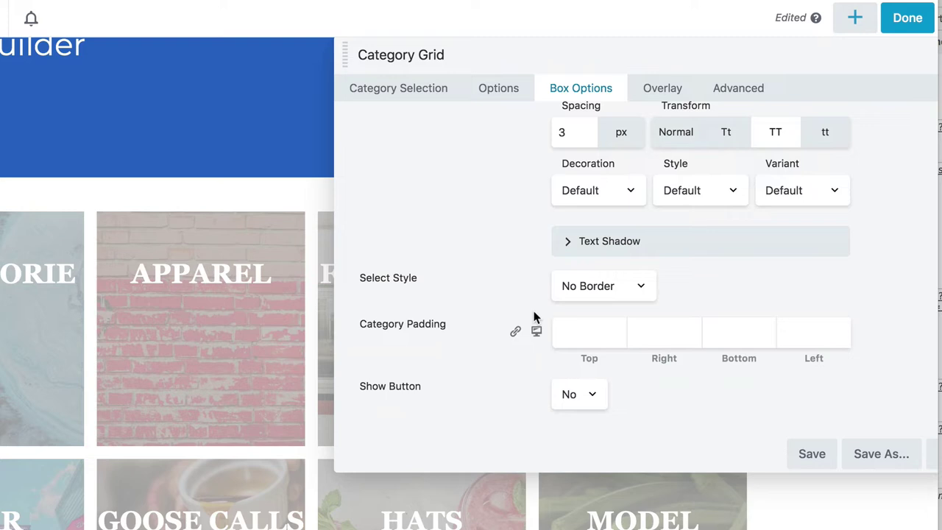
click(576, 330)
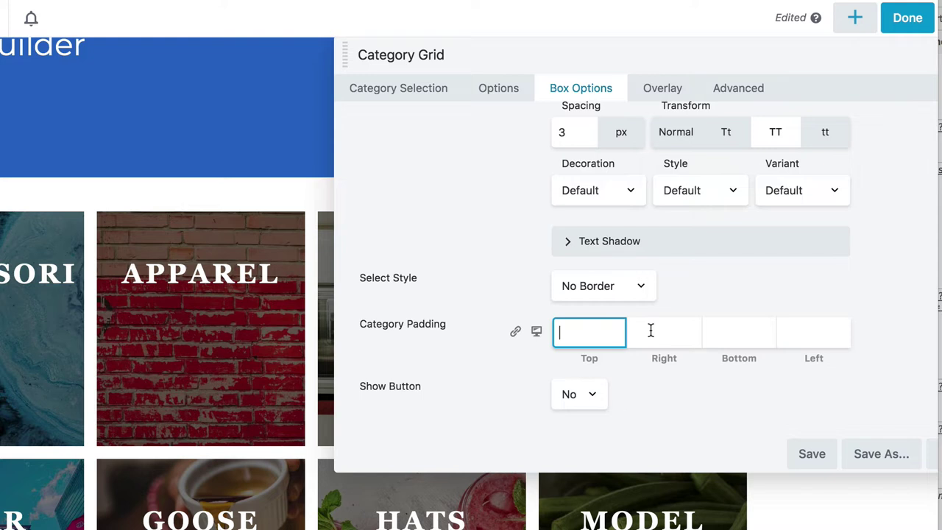
Step: Give the category labels 10 px right and left padding
key(Tab)
text(10)
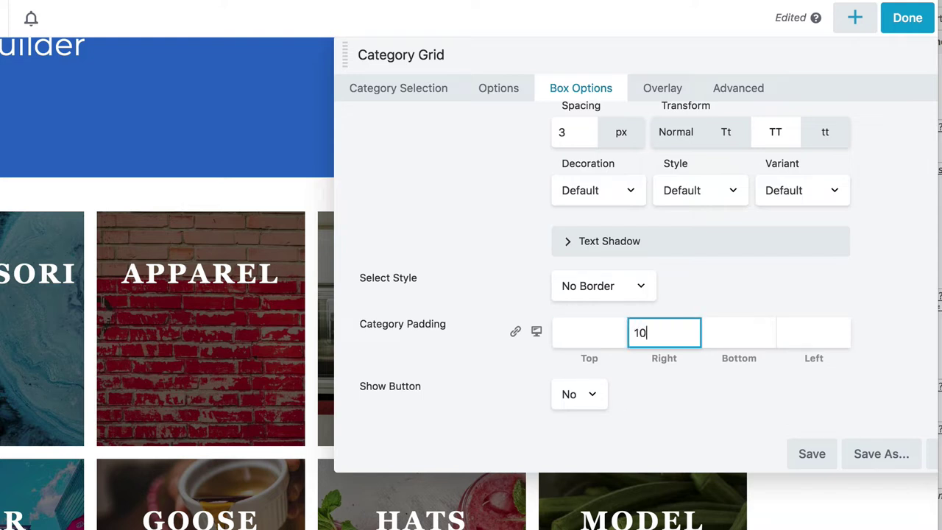
key(Tab)
key(Tab)
text(10)
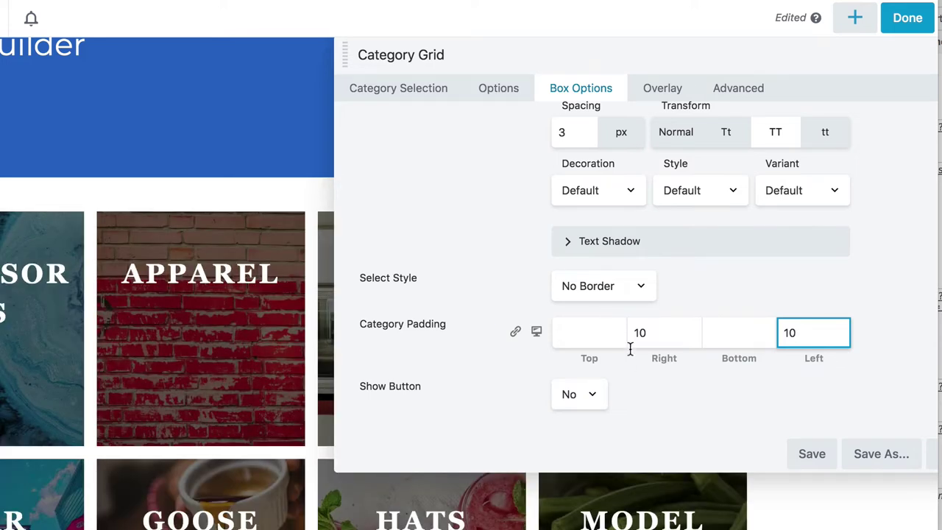
Step: Reduce the label font size from 32 to 24 px, trying 30 and 26 first
scroll(623, 333, up, 4)
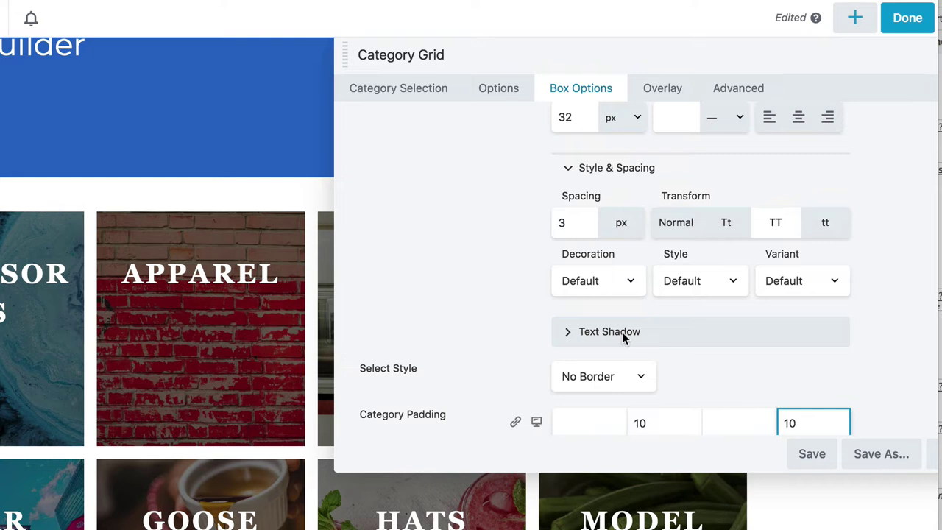
scroll(623, 335, up, 1)
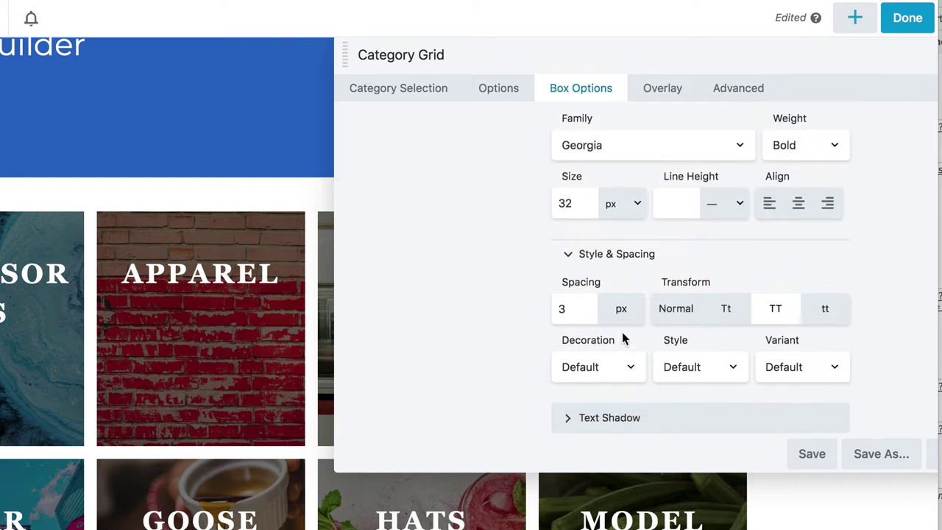
click(581, 208)
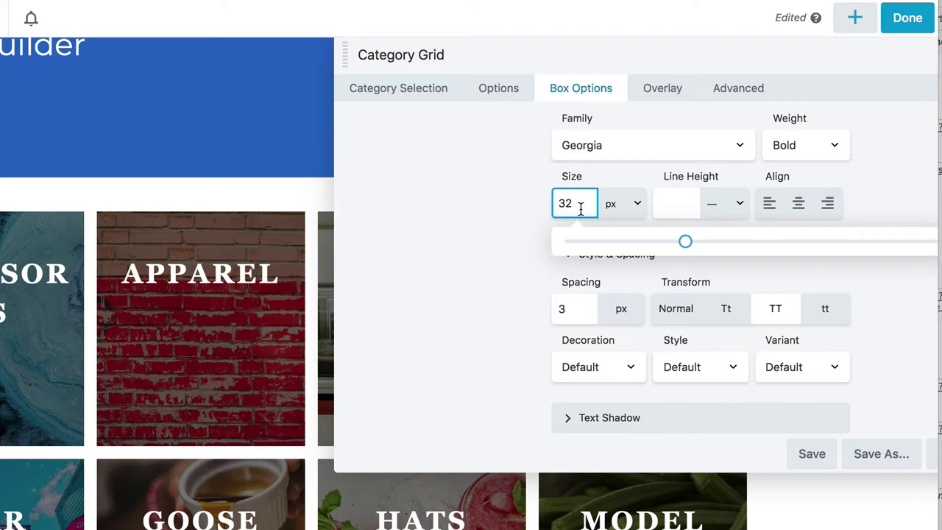
double_click(570, 205)
text(30)
click(523, 205)
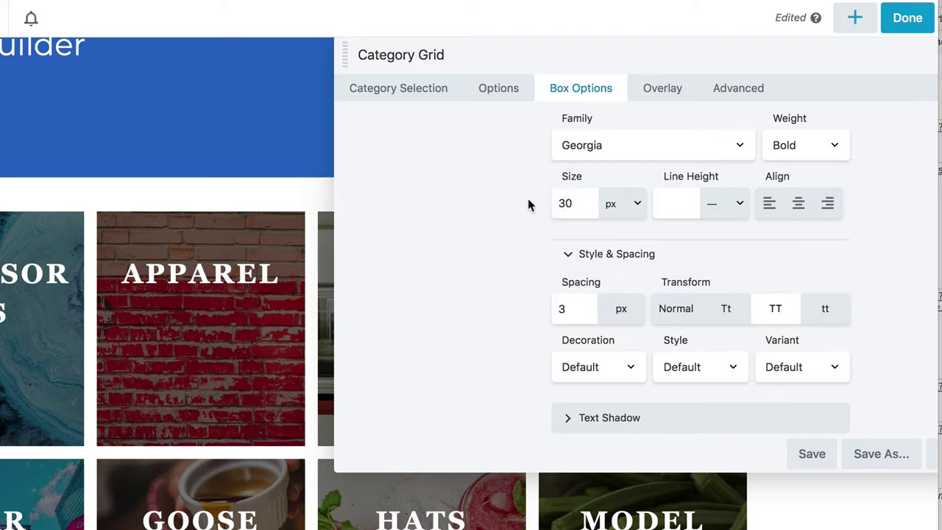
click(578, 203)
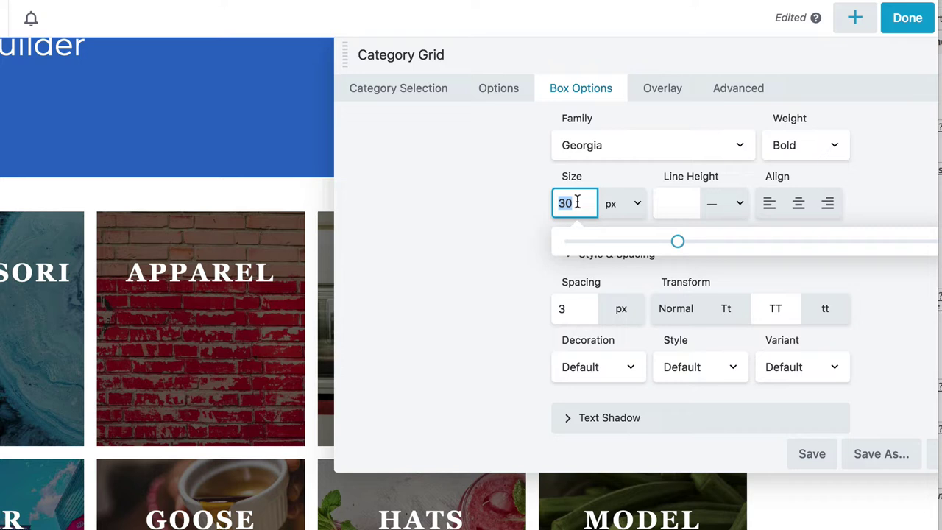
text(26)
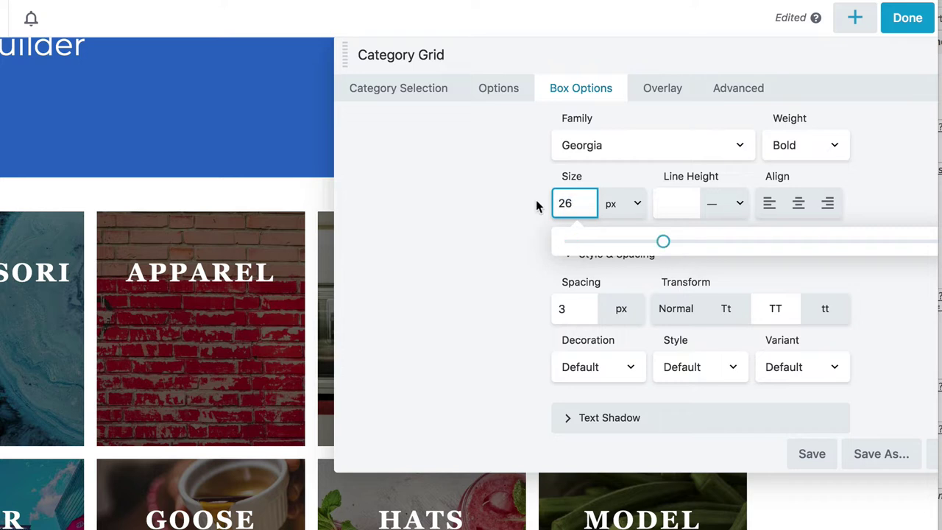
click(529, 220)
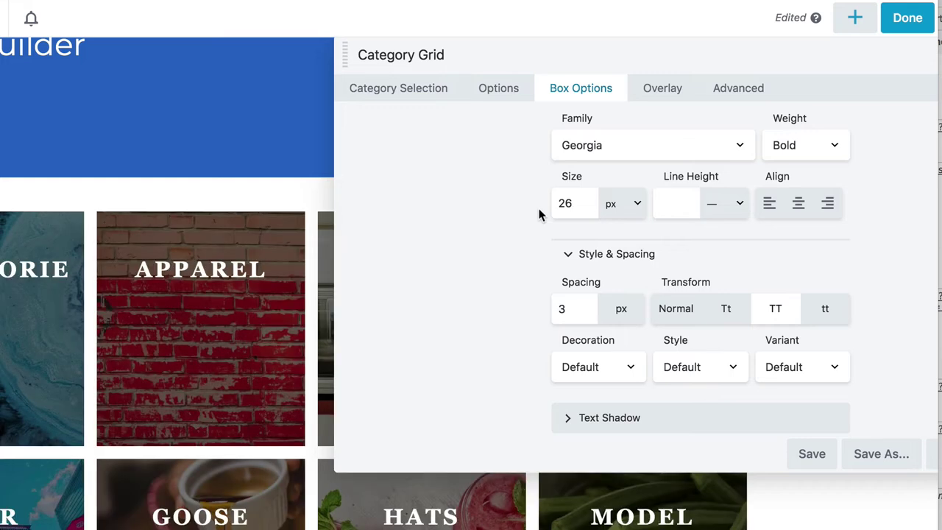
double_click(575, 203)
text(24)
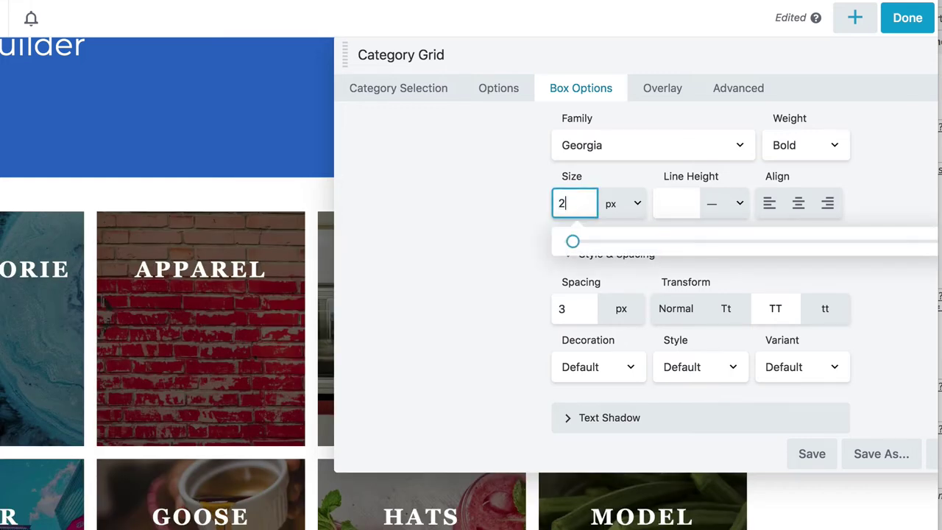
click(456, 220)
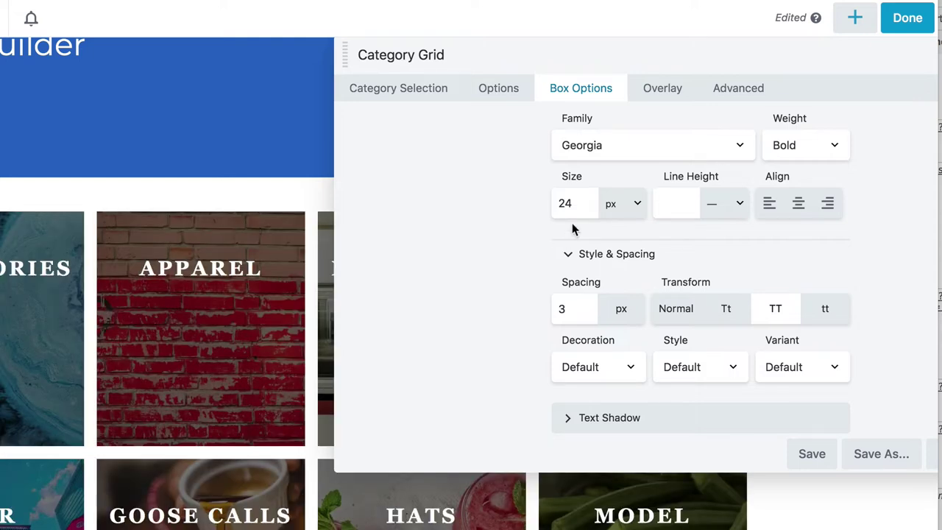
scroll(573, 225, up, 1)
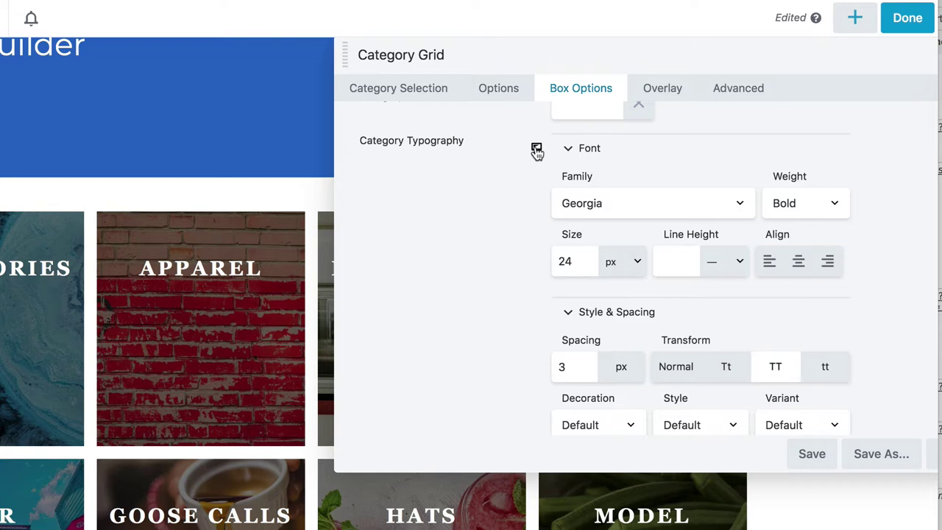
Step: Preview the page at mobile width, save the Category Grid settings, and publish the page
click(537, 151)
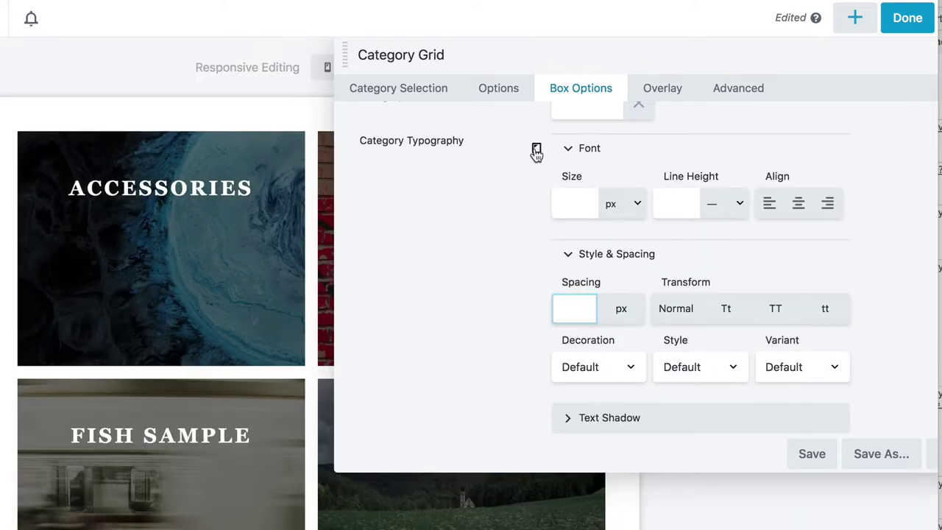
click(537, 151)
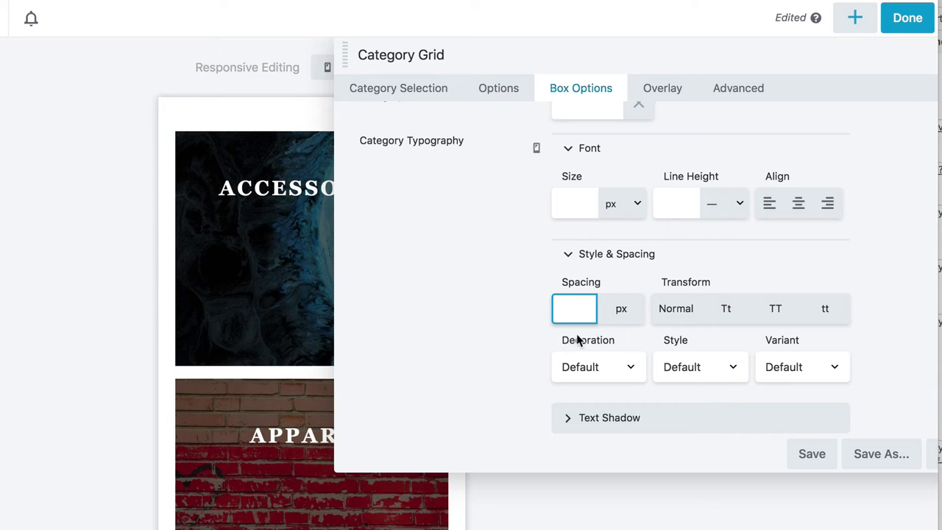
click(804, 452)
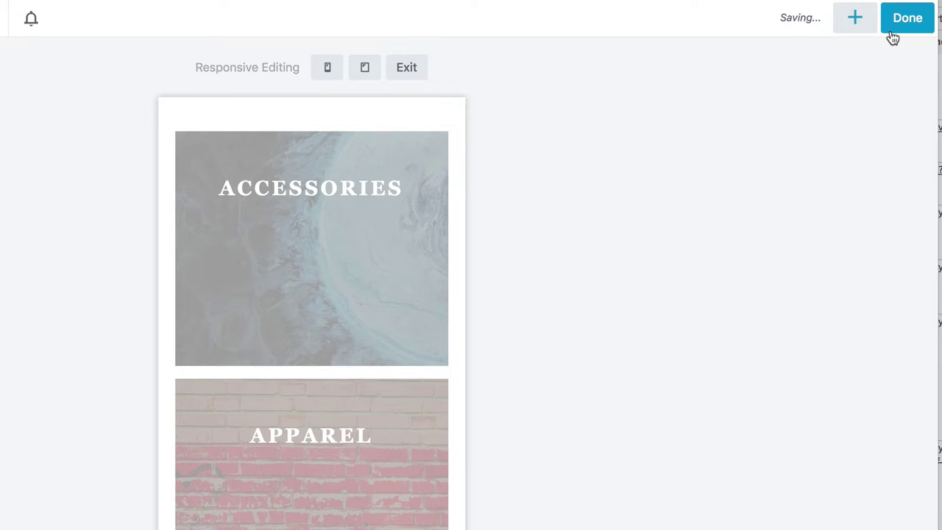
click(904, 18)
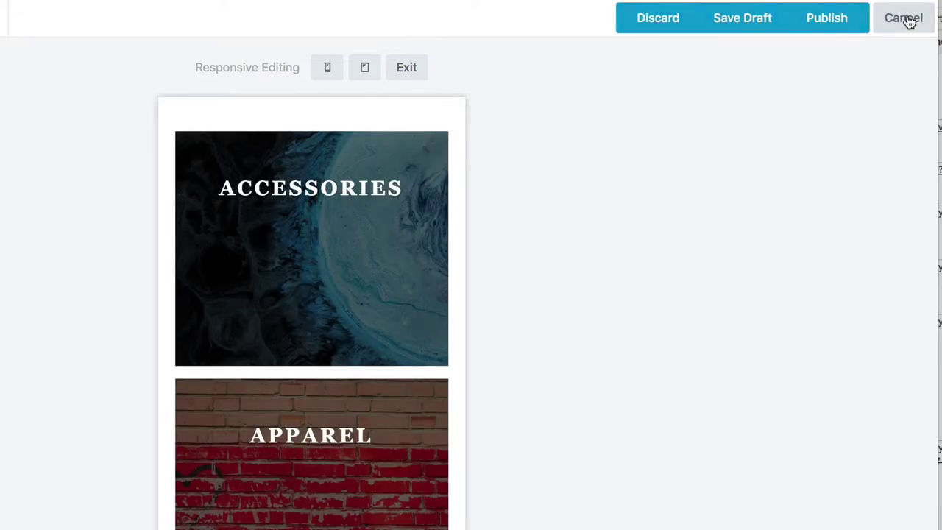
click(841, 27)
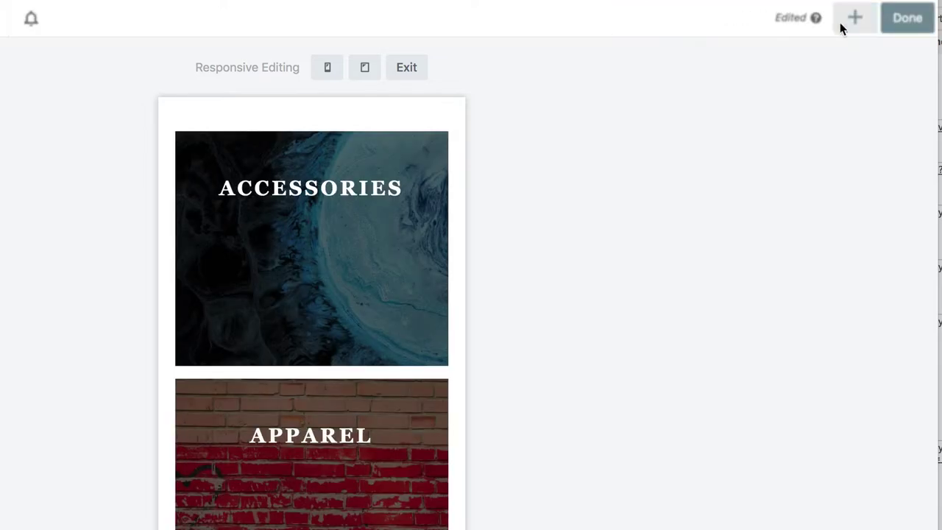
Step: Reopen the page in the builder and bring up the Category Grid's Box Options style settings
click(410, 76)
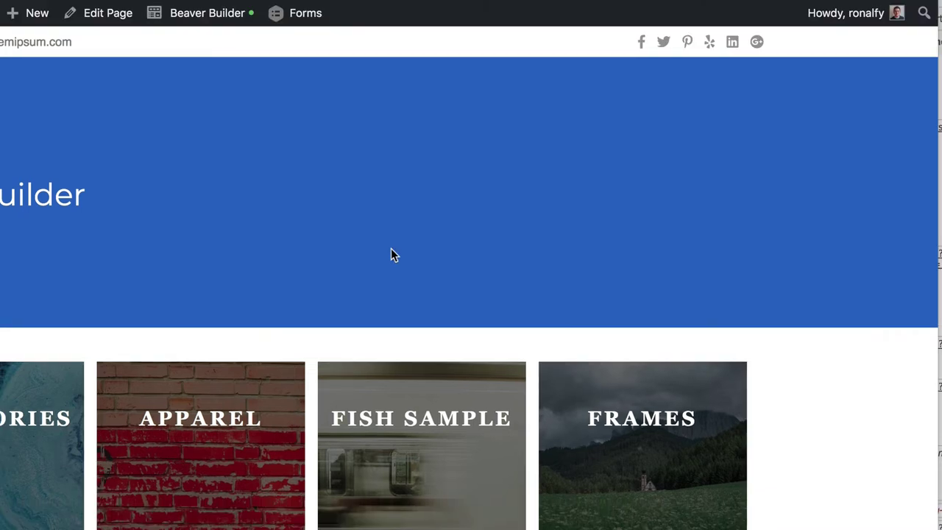
mouse_move(224, 31)
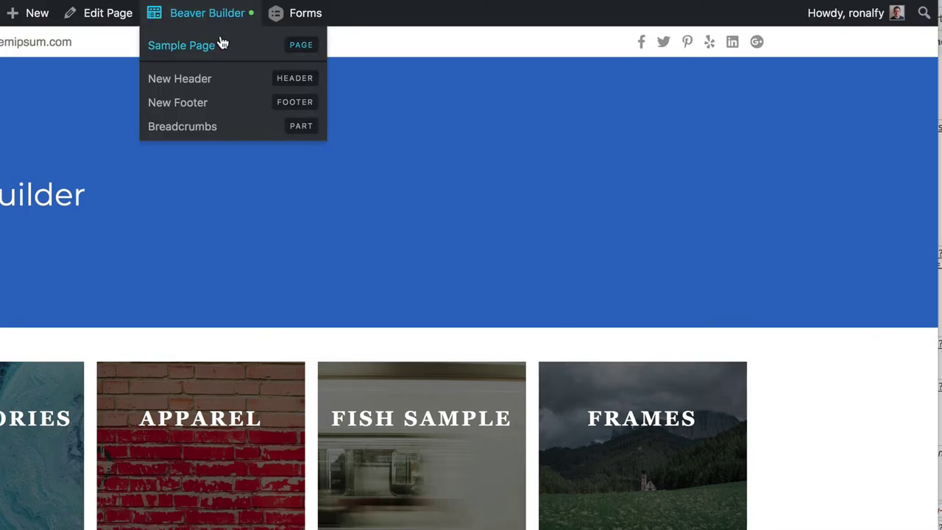
click(182, 45)
click(228, 425)
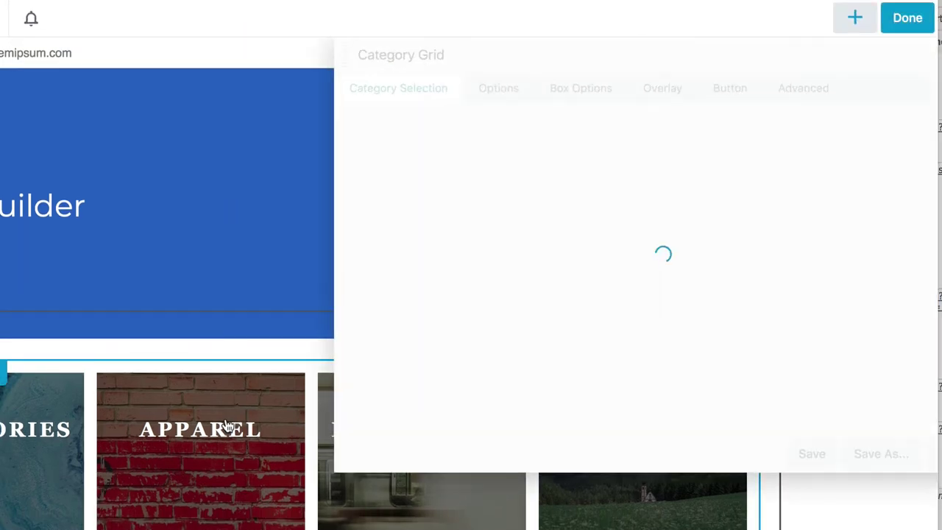
click(564, 97)
scroll(527, 235, down, 4)
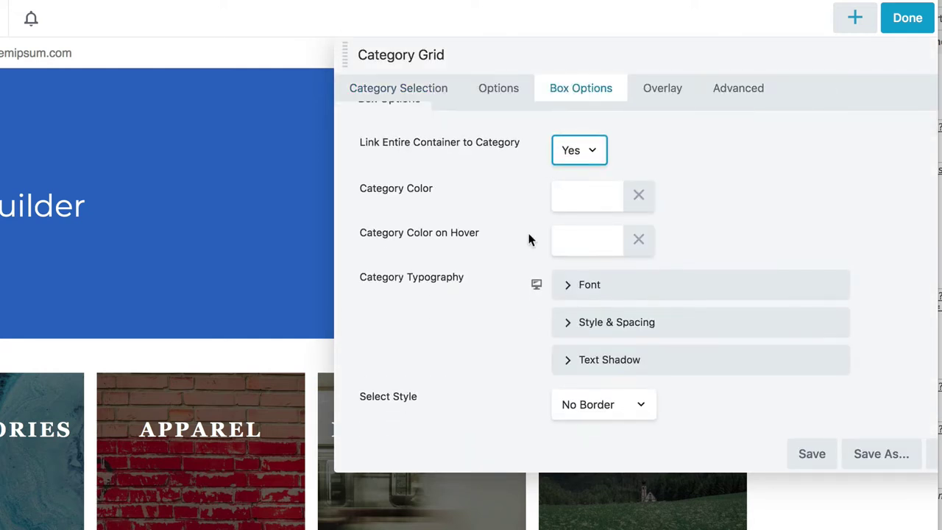
click(590, 281)
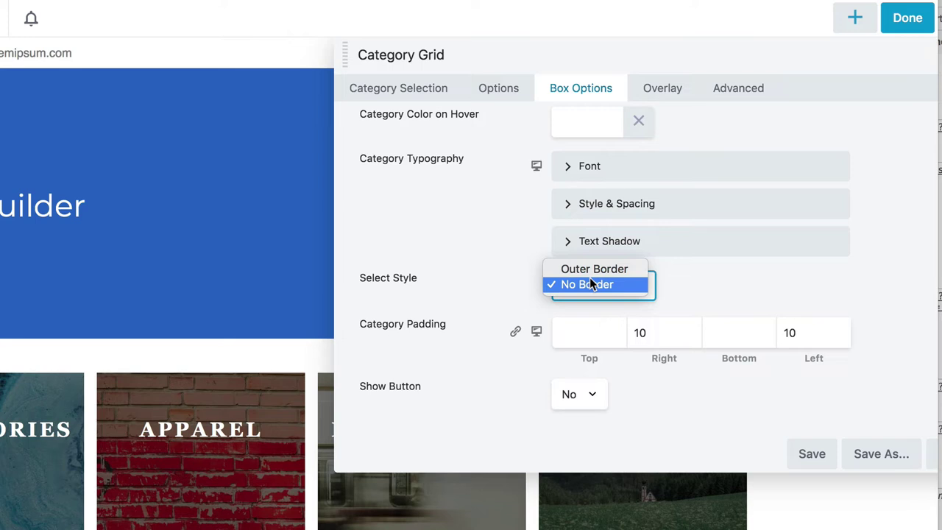
Step: Give the category boxes a black outer border 4 px wide on all sides
click(594, 268)
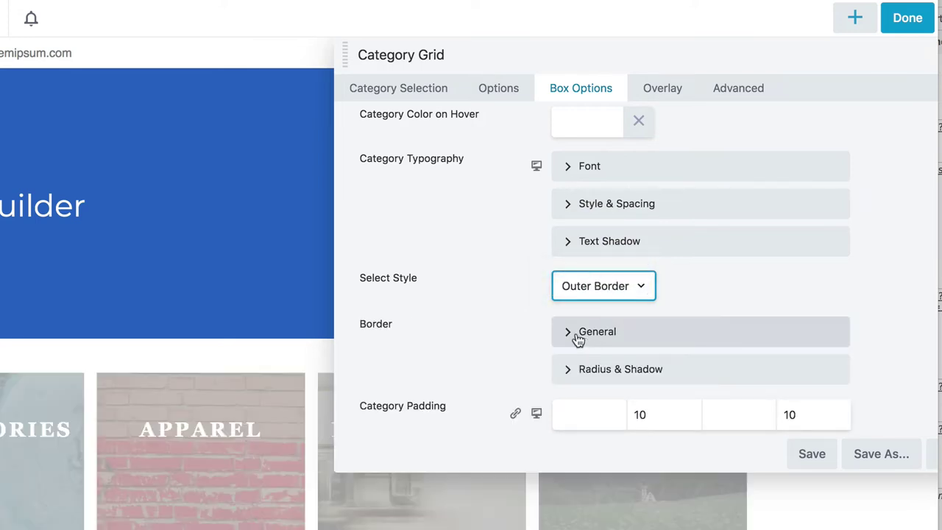
click(580, 335)
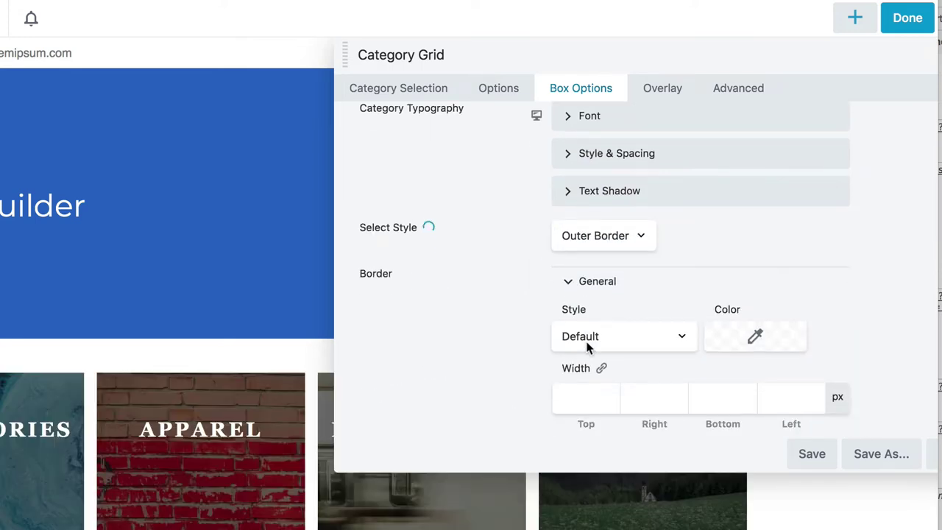
click(751, 317)
drag(616, 385, 524, 525)
click(468, 376)
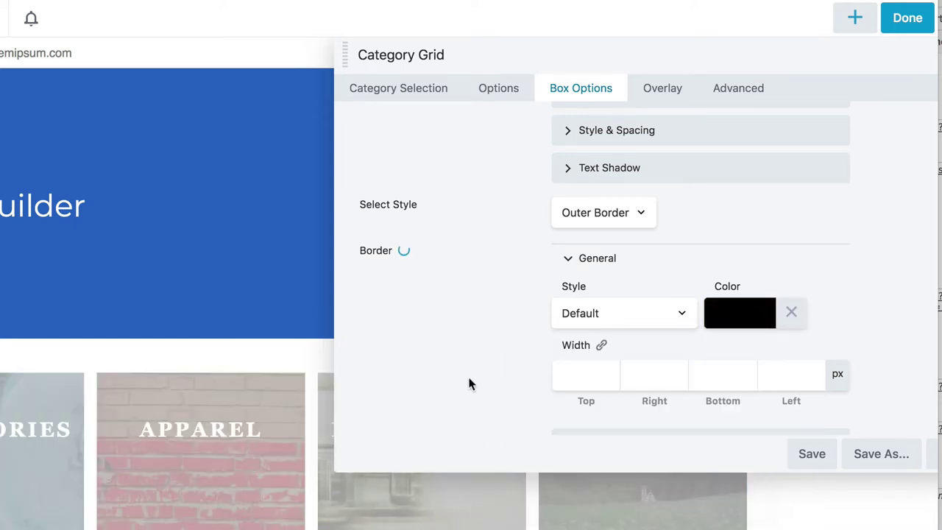
click(569, 375)
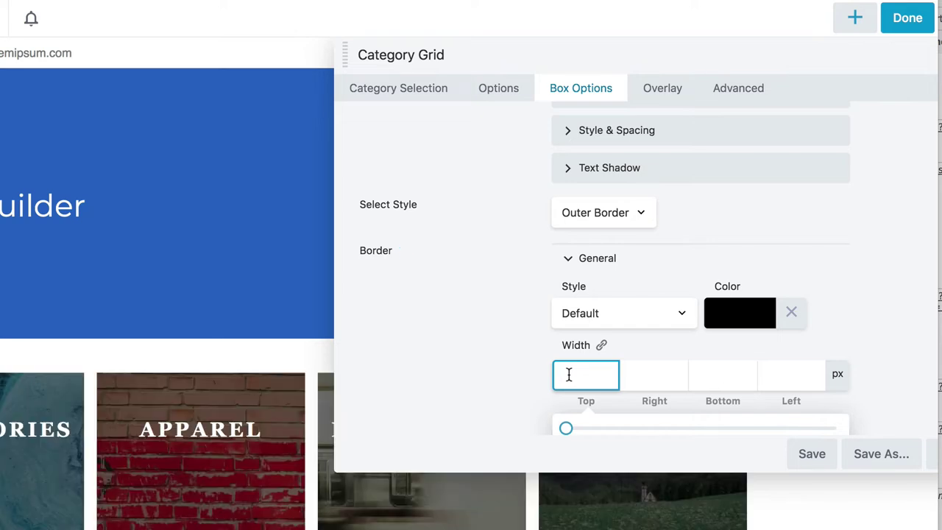
text(4)
key(Tab)
text(4)
key(Tab)
text(4)
key(Tab)
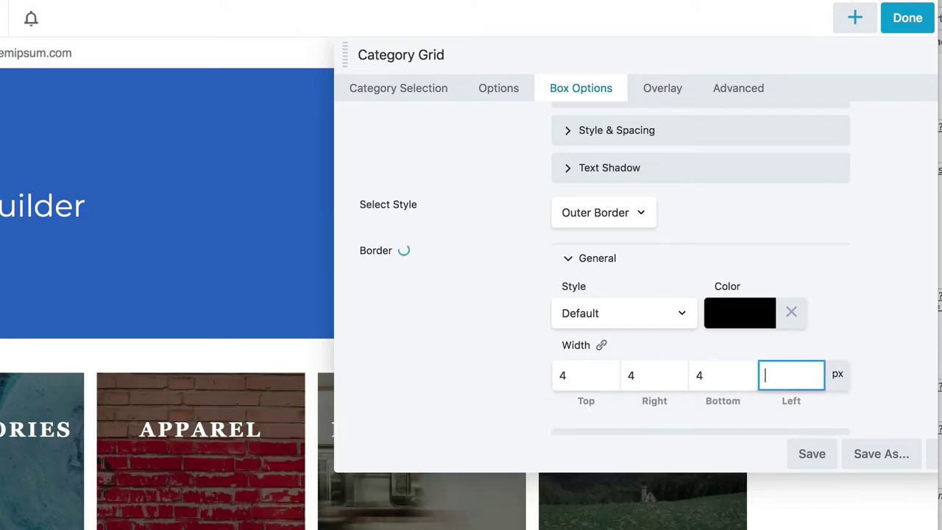
text(4)
key(Tab)
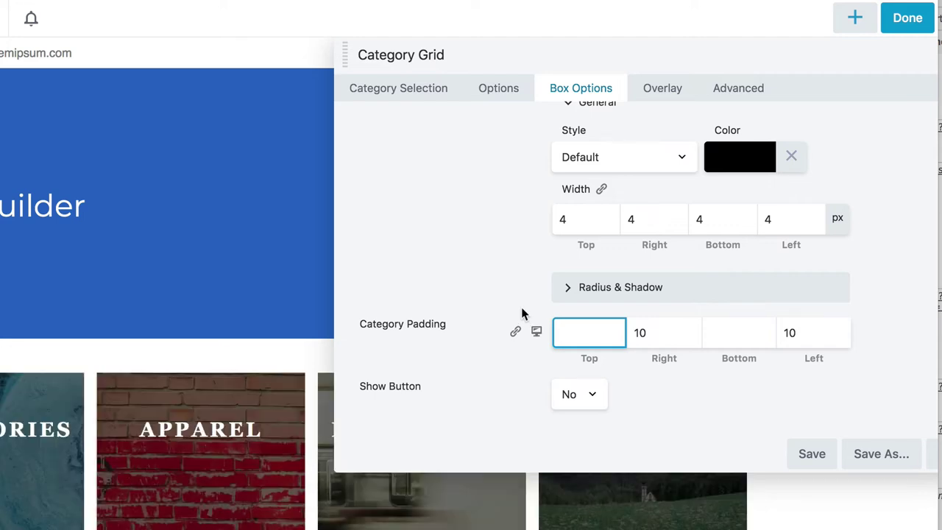
Step: Make the border solid and round the corners with a 5 px radius
click(569, 300)
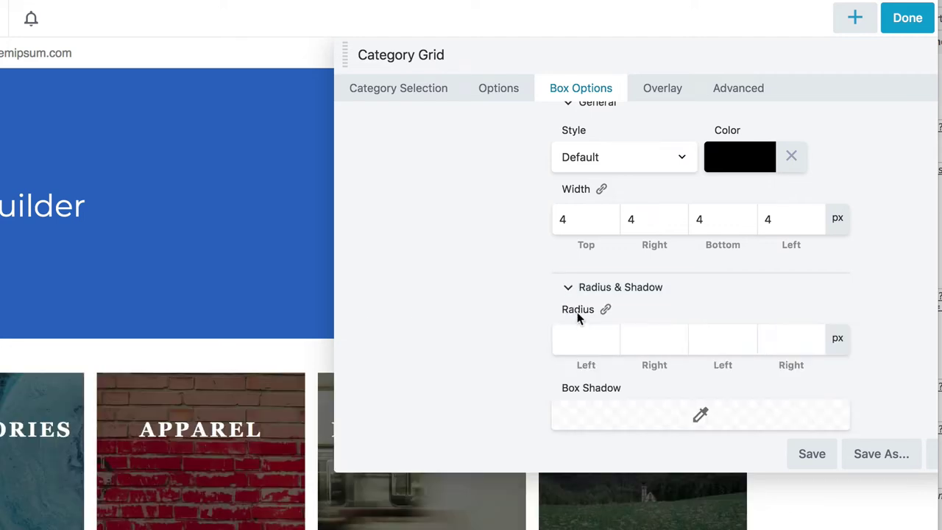
click(580, 338)
click(601, 158)
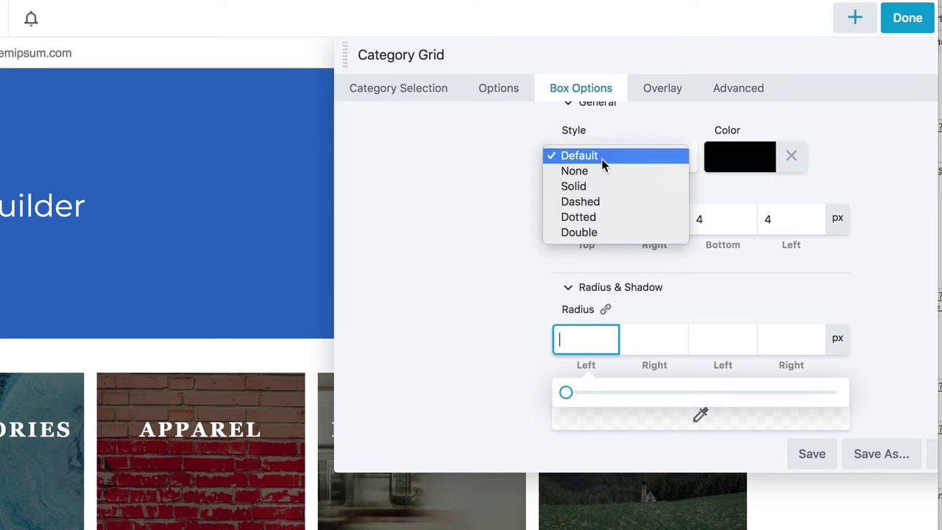
click(593, 187)
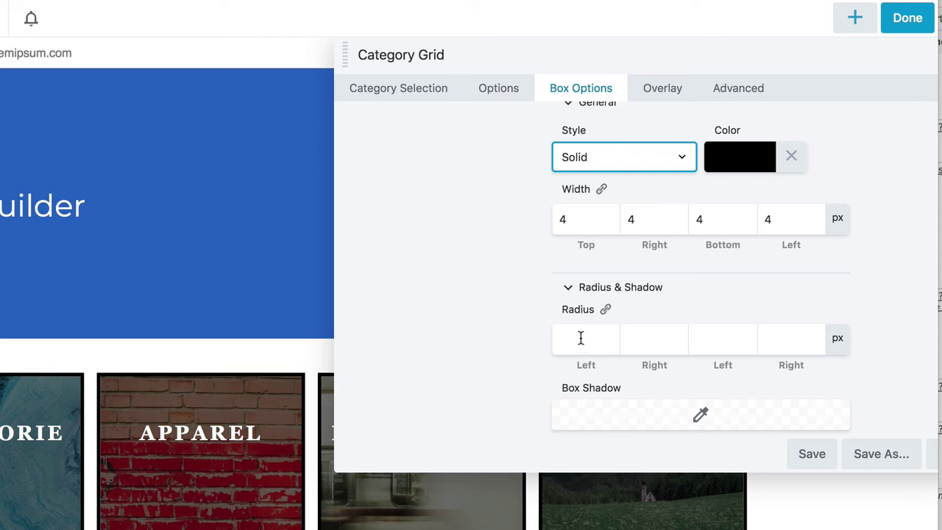
click(581, 338)
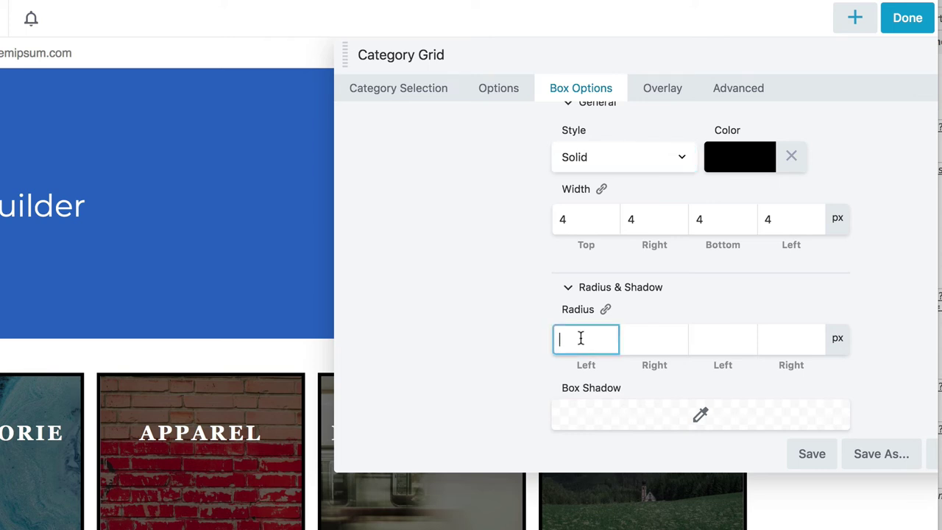
text(5)
key(Tab)
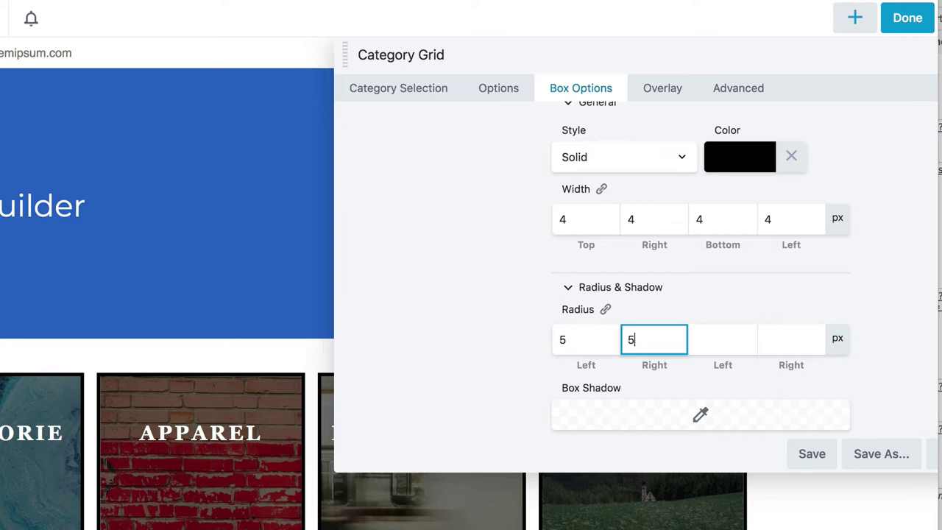
key(Tab)
text(5)
key(Tab)
text(5)
key(Tab)
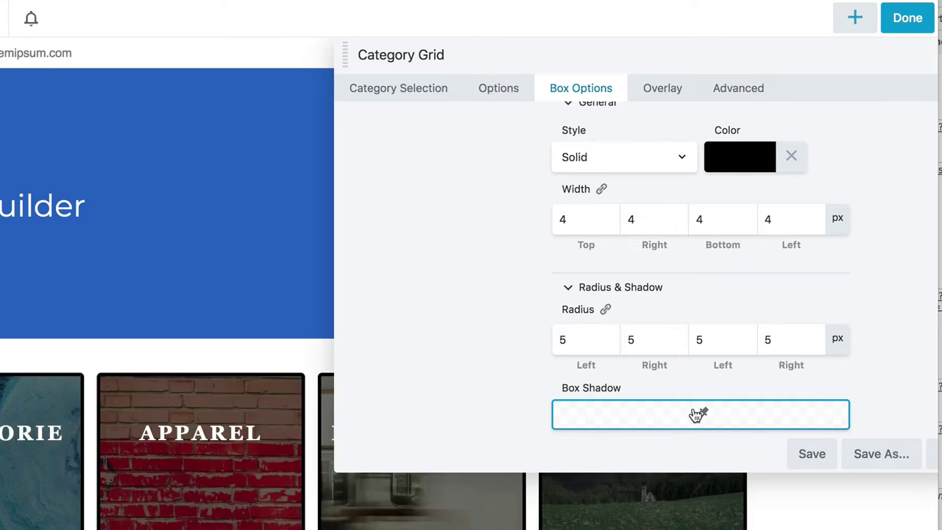
Step: Add a black box shadow with 0 X/Y offset, 5 px blur and 5 px spread
click(693, 416)
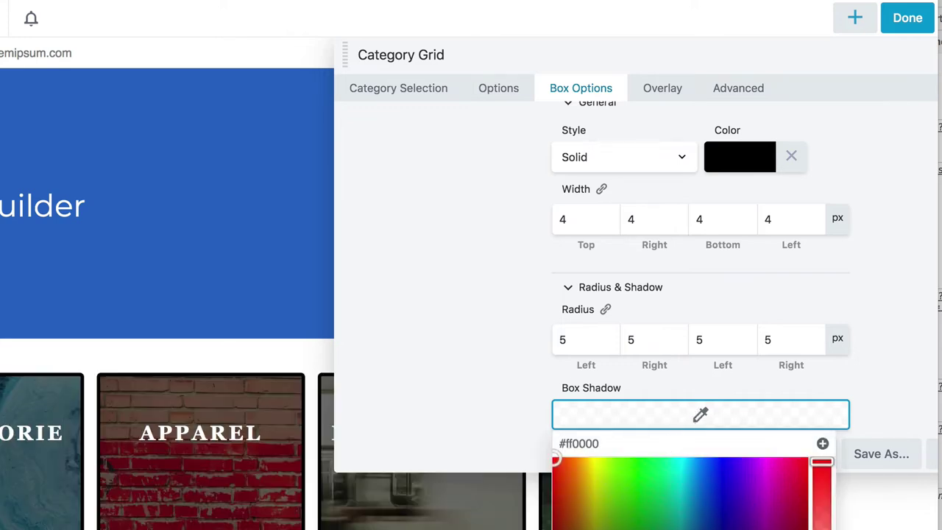
drag(578, 523, 549, 519)
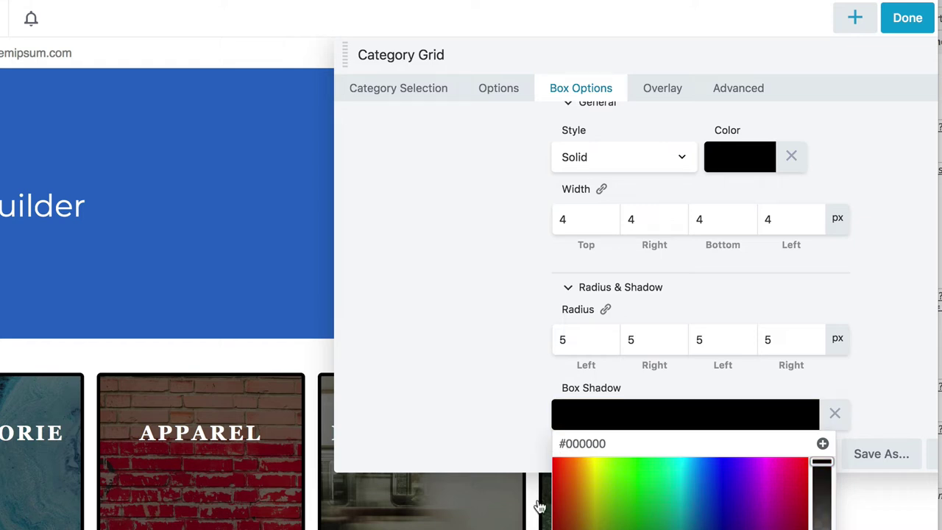
click(520, 449)
scroll(675, 379, down, 2)
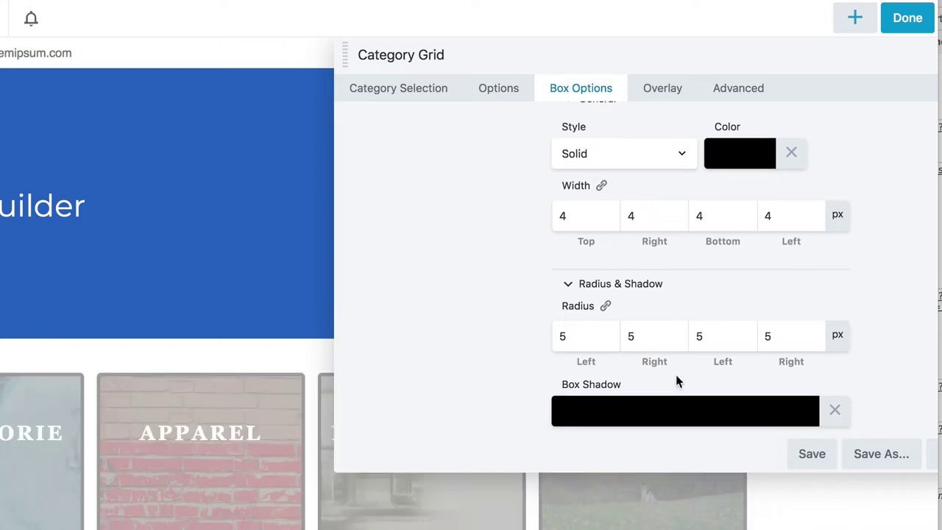
scroll(675, 375, down, 2)
click(585, 329)
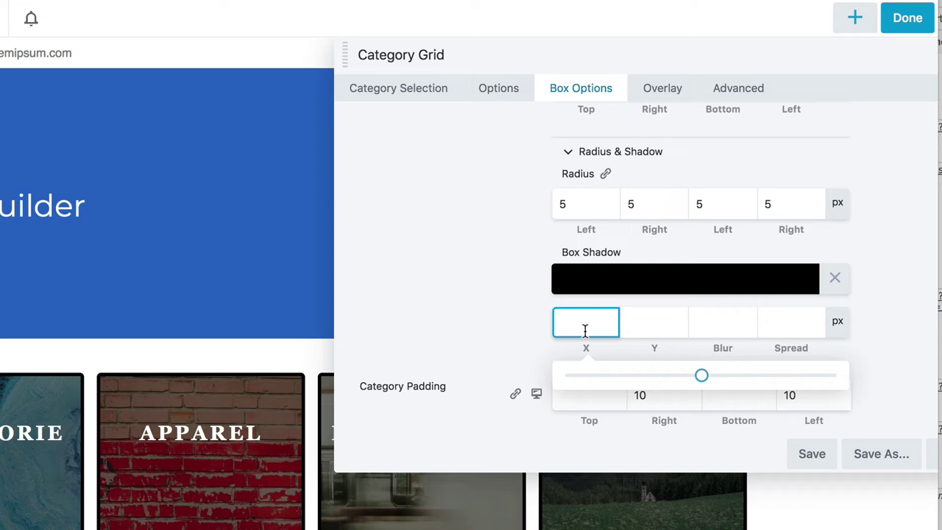
text(0)
key(Tab)
text(0)
key(Tab)
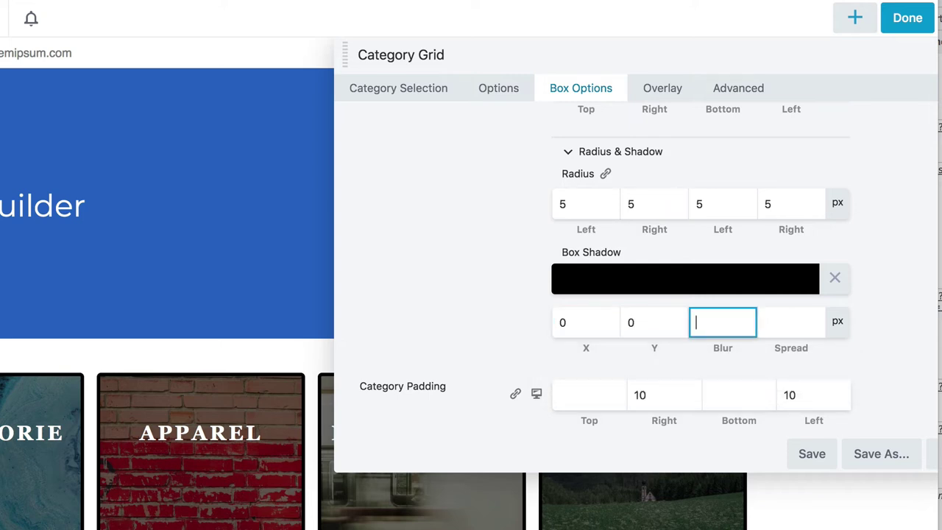
text(5)
key(Tab)
text(5)
key(Tab)
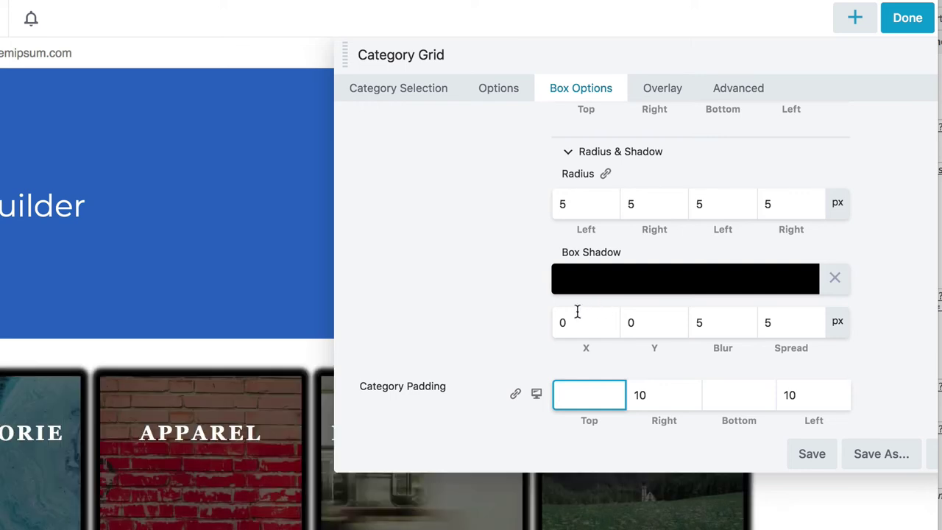
Step: Make the shadow 35% opaque black and the border colour semi-transparent grey
click(637, 285)
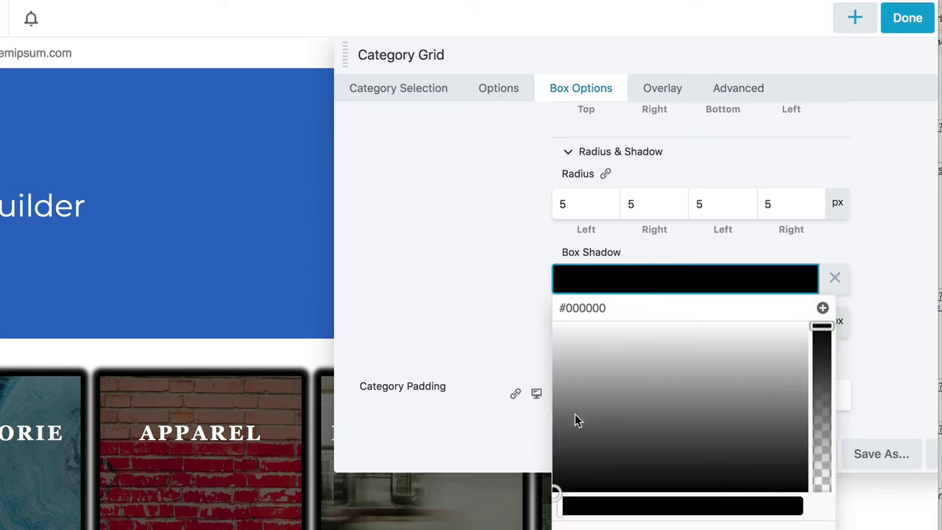
drag(811, 335, 813, 441)
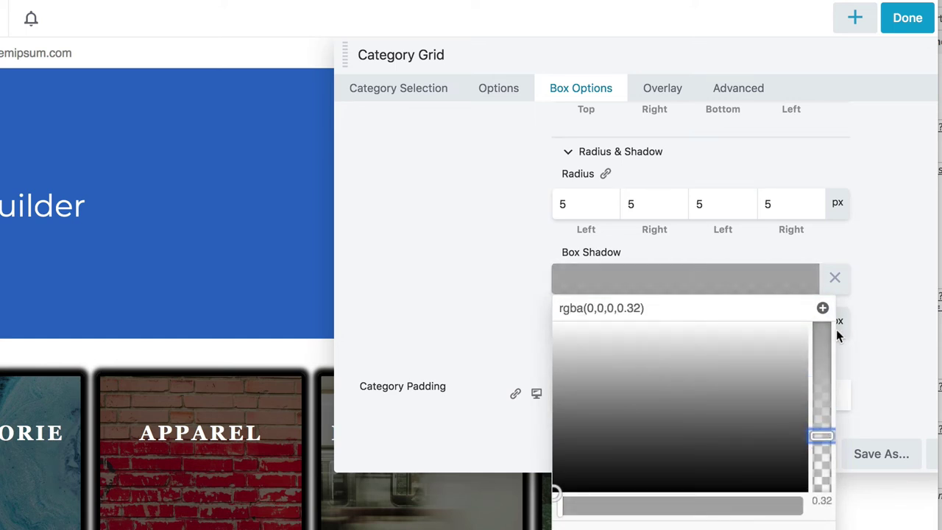
click(865, 285)
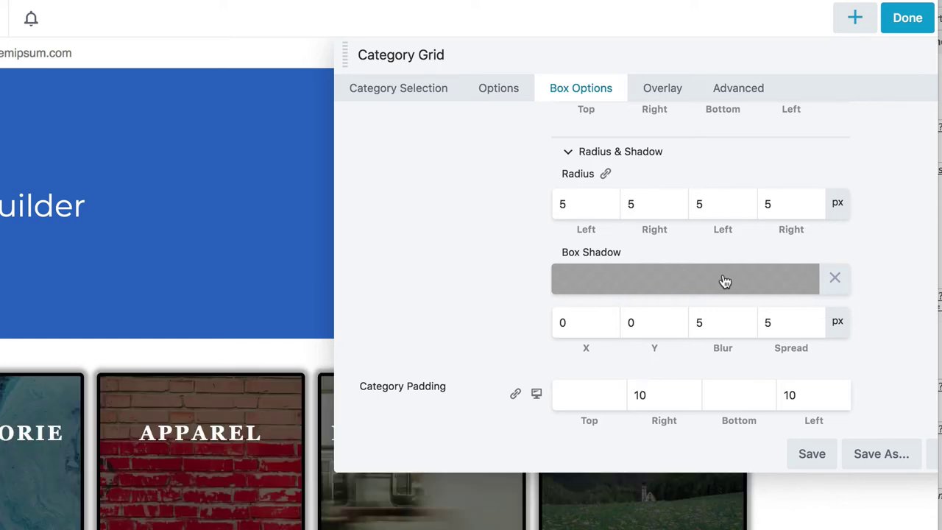
scroll(704, 276, up, 1)
scroll(704, 274, up, 3)
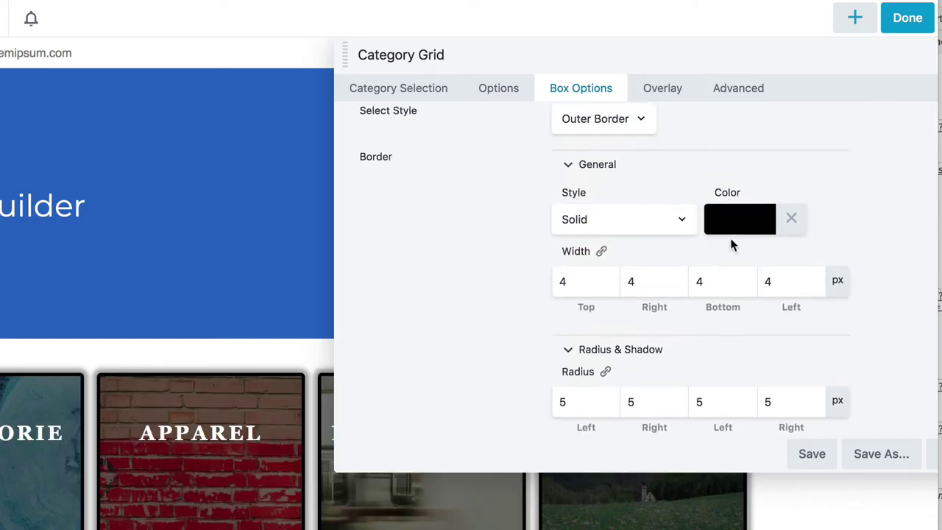
click(737, 222)
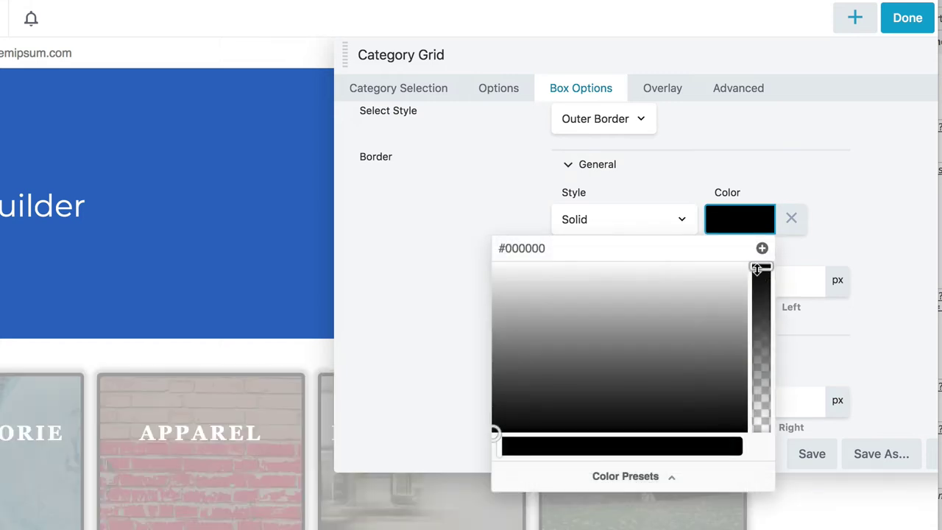
drag(762, 266, 763, 369)
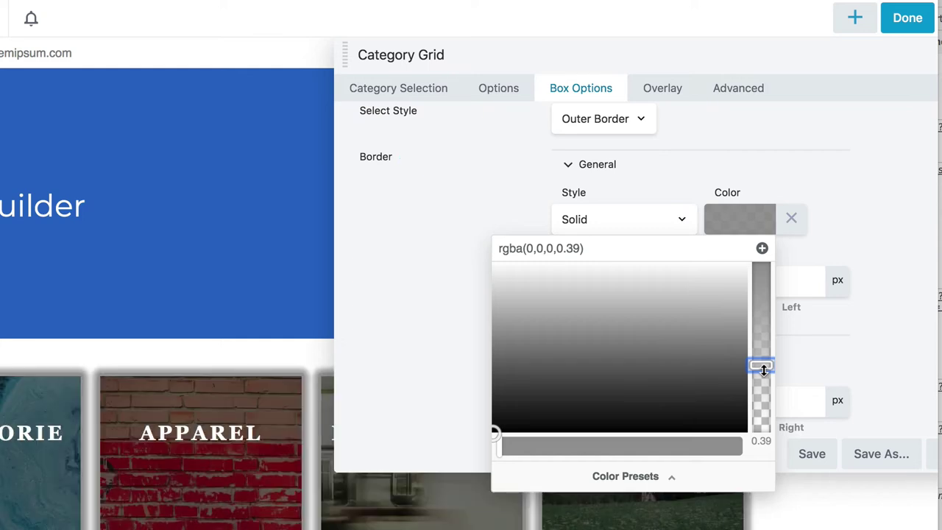
click(857, 259)
Step: Reduce the shadow spread to 2 and set the shadow opacity to 0.51
scroll(863, 253, down, 2)
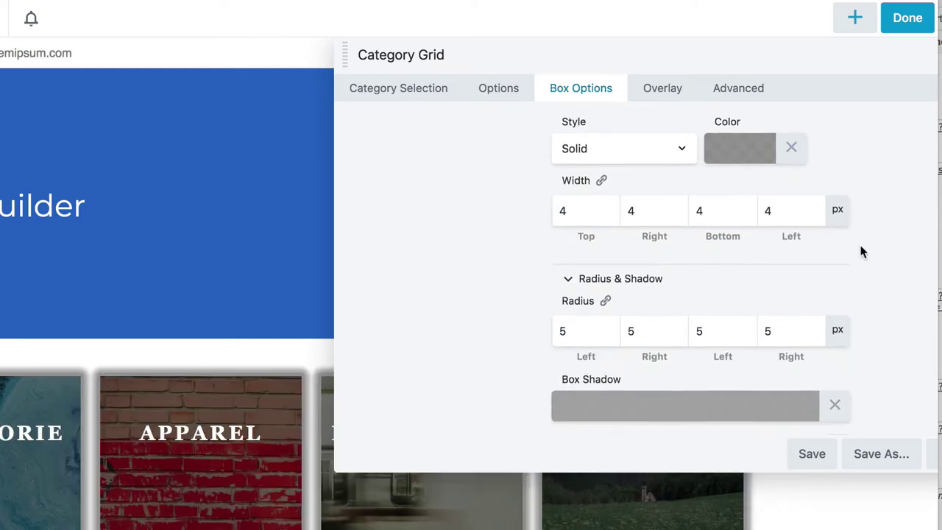
scroll(863, 253, down, 2)
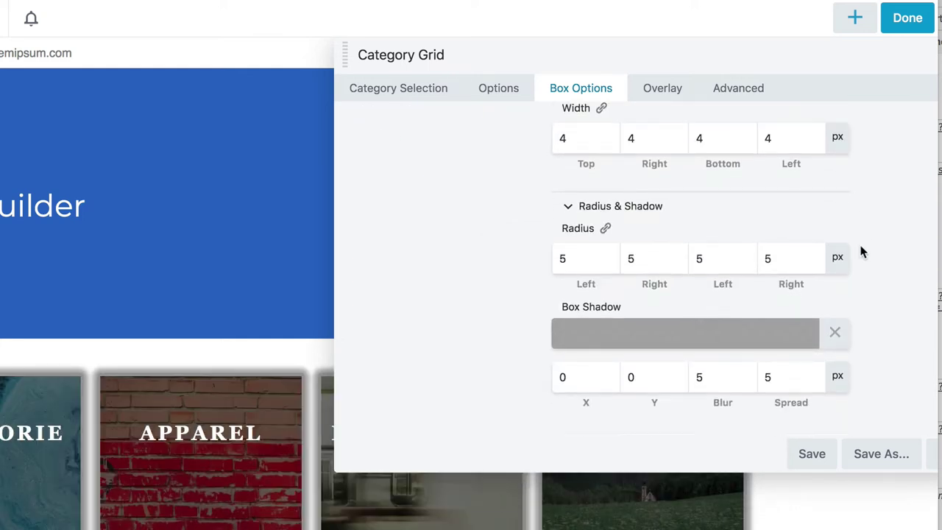
double_click(770, 378)
text(2)
key(Tab)
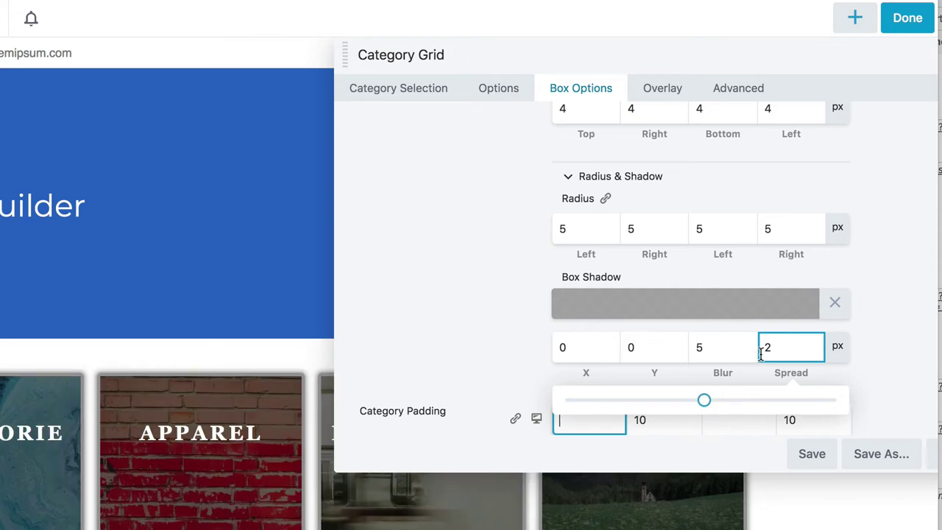
click(724, 352)
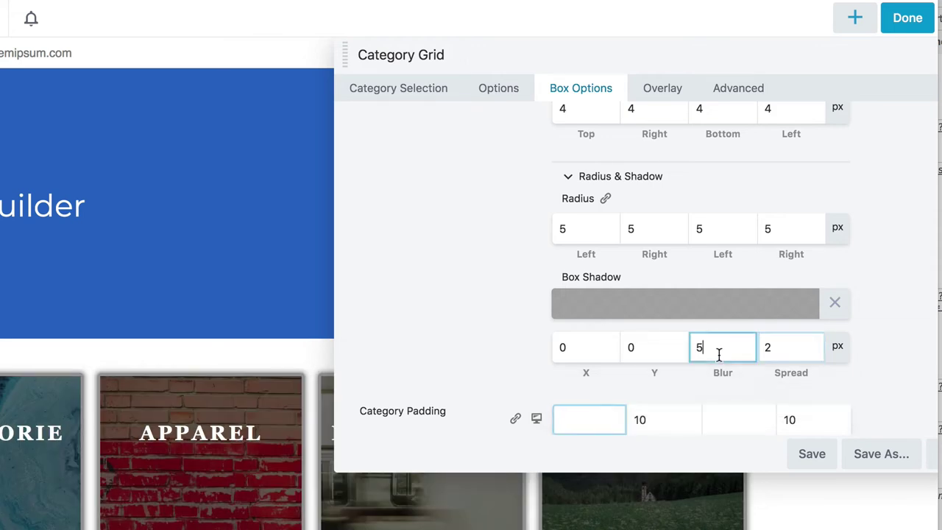
click(743, 316)
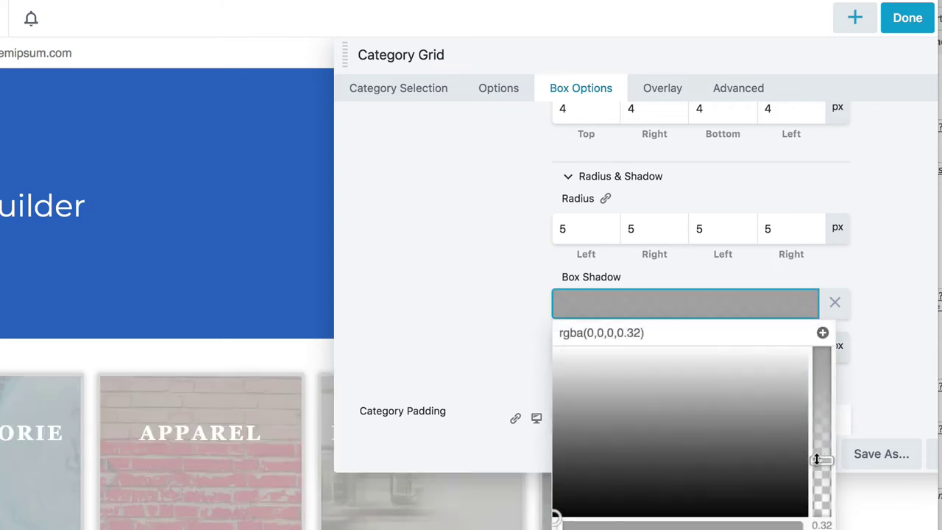
drag(818, 462, 820, 490)
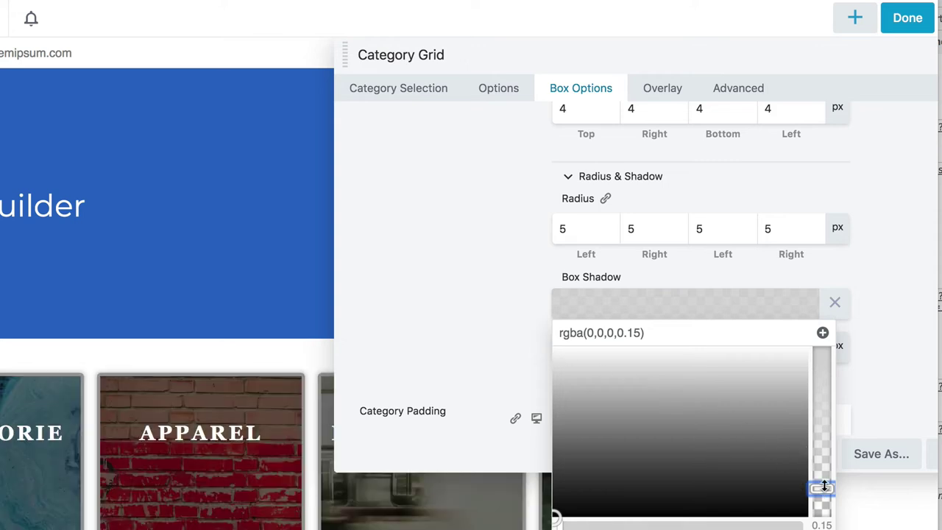
drag(824, 487, 819, 469)
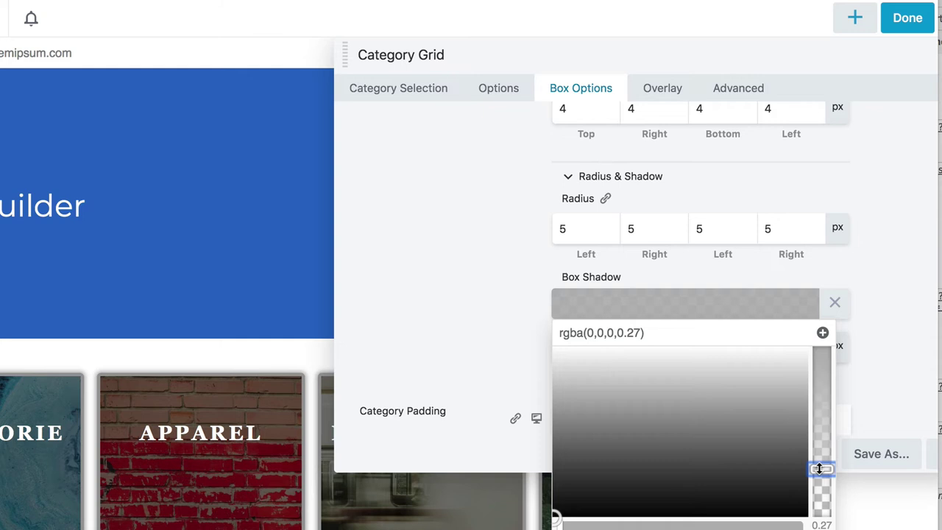
drag(820, 469, 811, 430)
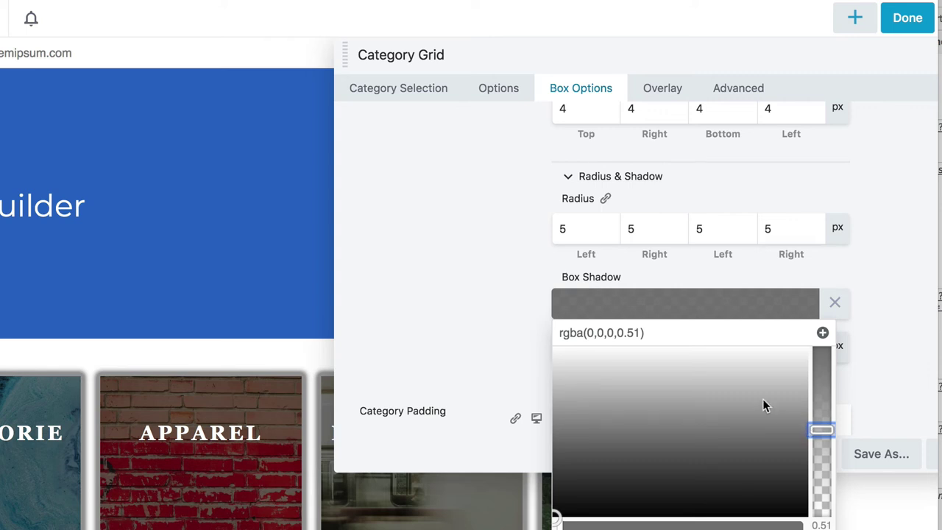
click(518, 270)
Step: Change the Georgia Bold category label size from 24 px to 22 px
scroll(536, 351, down, 3)
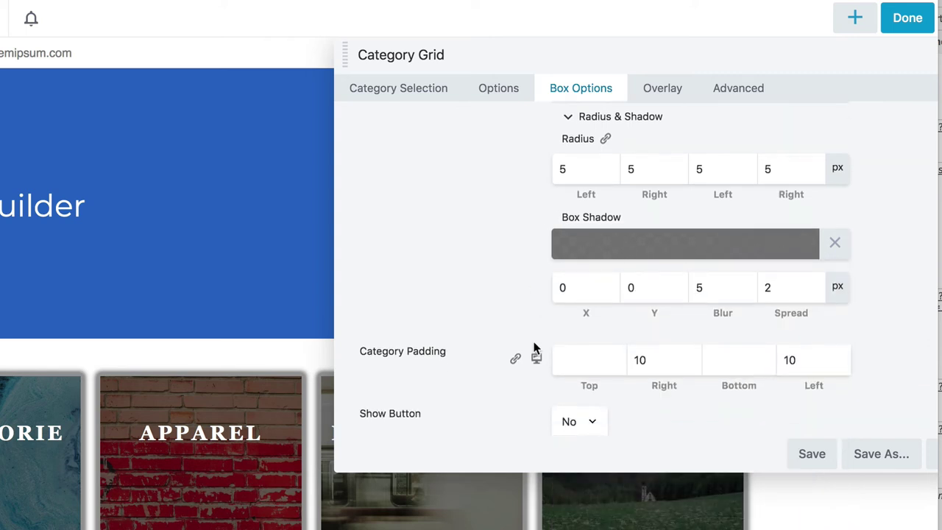
scroll(536, 346, up, 6)
scroll(535, 340, up, 8)
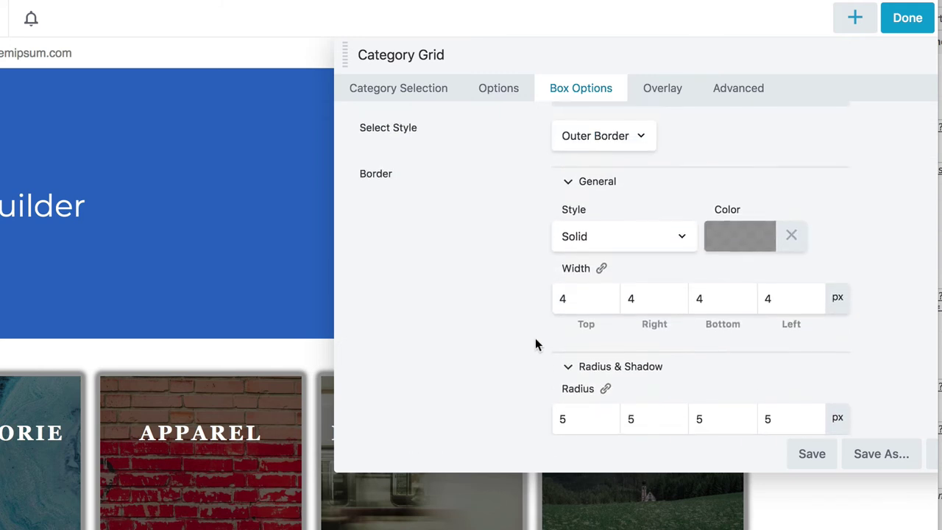
scroll(536, 338, up, 1)
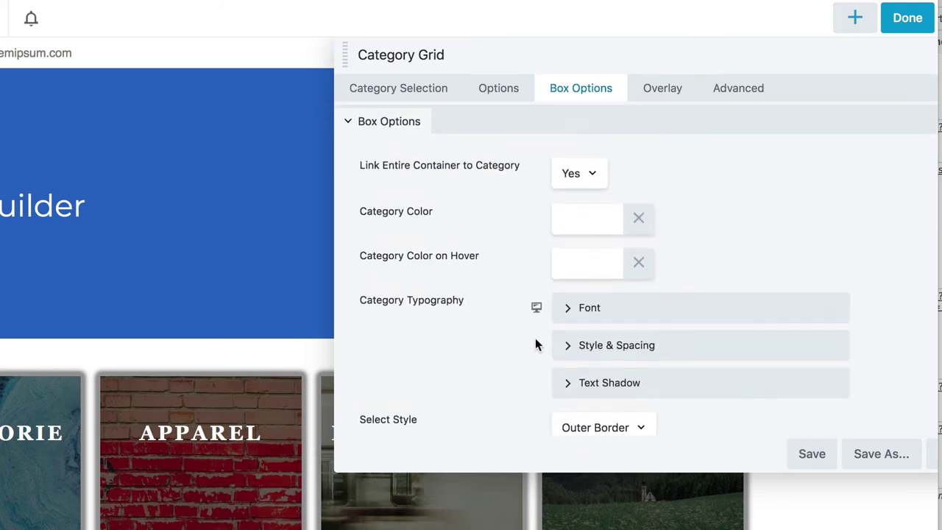
scroll(535, 338, down, 2)
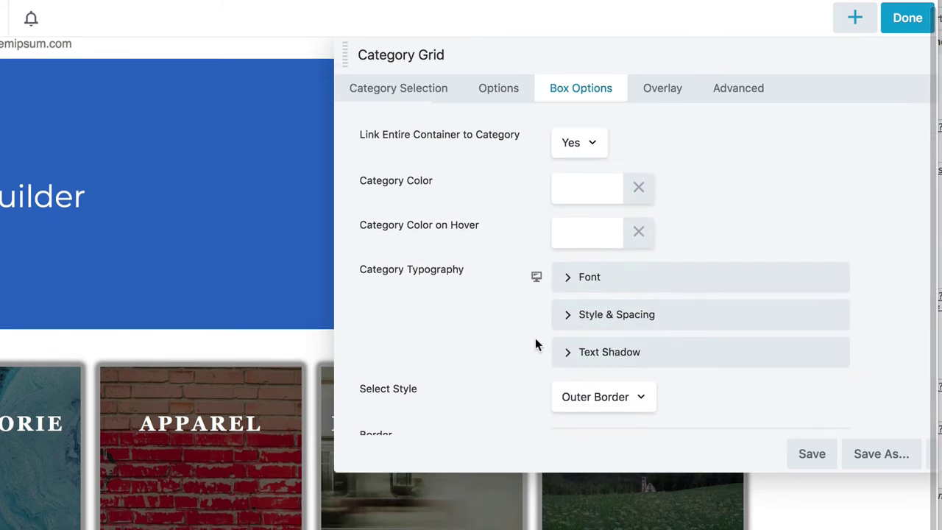
click(564, 279)
drag(576, 390, 541, 394)
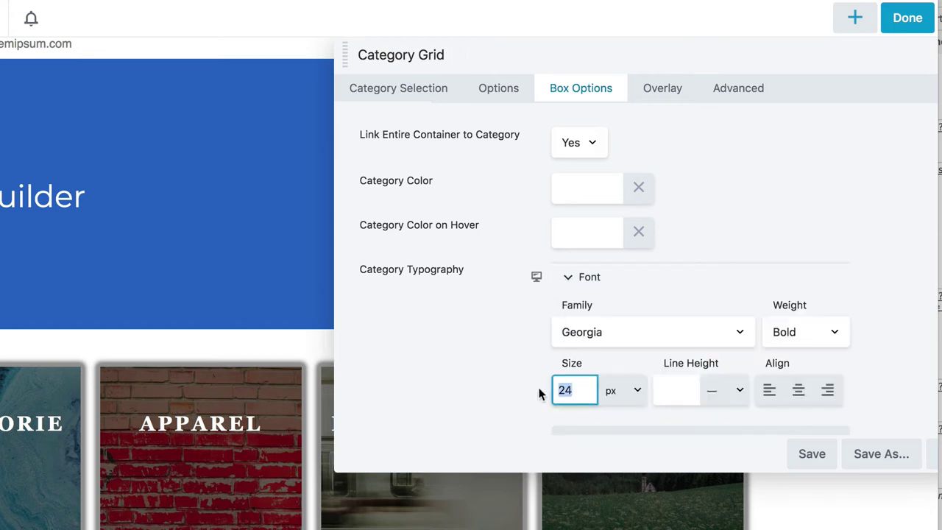
text(22)
click(516, 390)
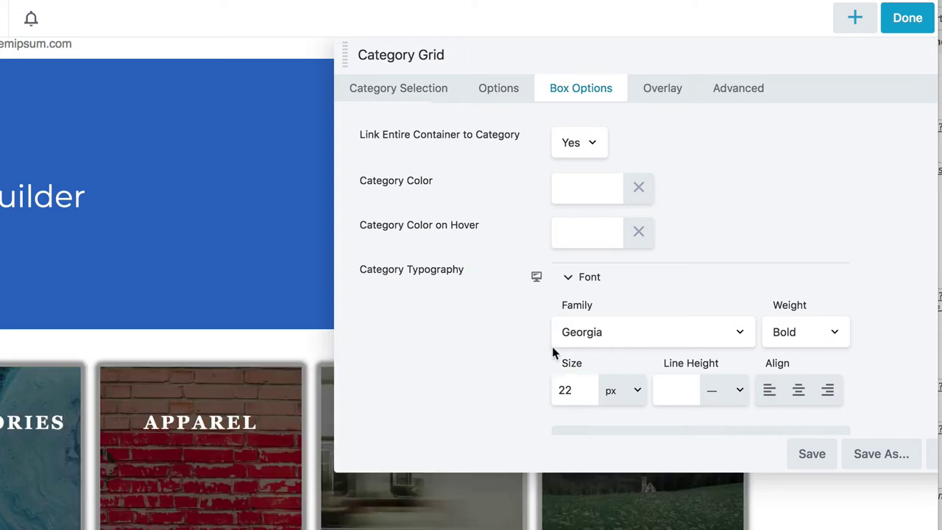
scroll(513, 311, up, 1)
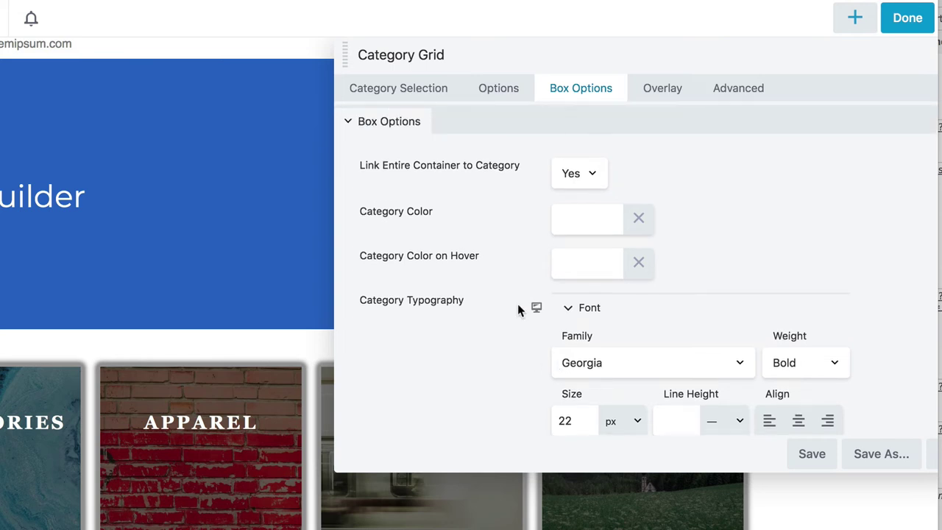
Step: Review the Overlay settings, then save and close the Category Grid module
click(650, 95)
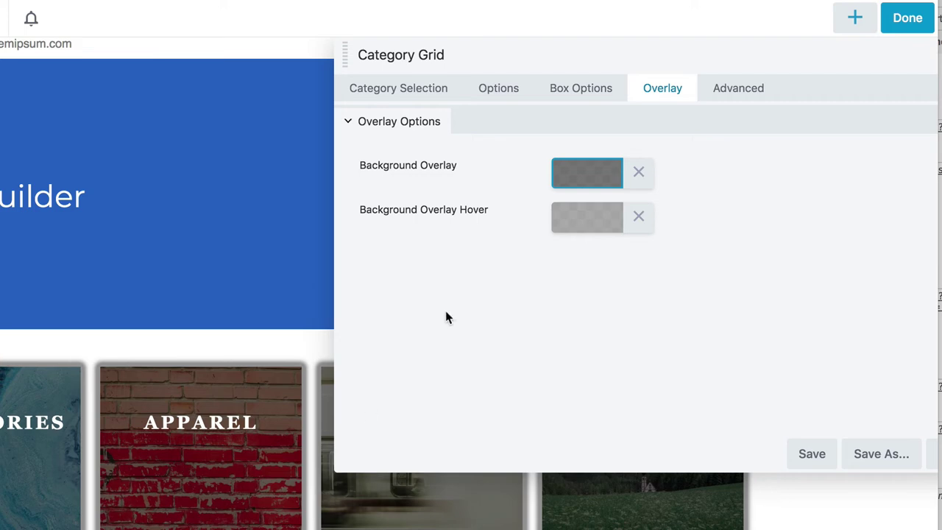
click(810, 454)
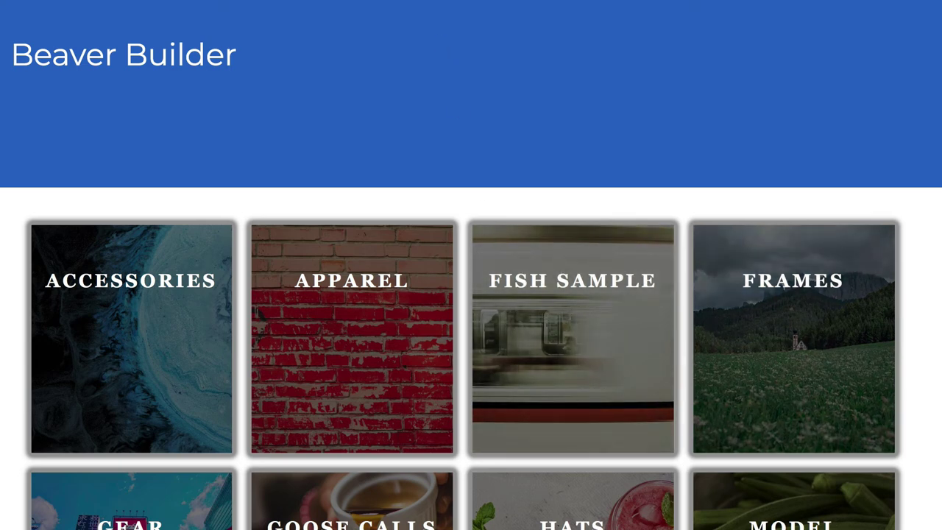
Step: In the Category Grid's Box Options, set Show Button to Yes to add View Category buttons
click(390, 262)
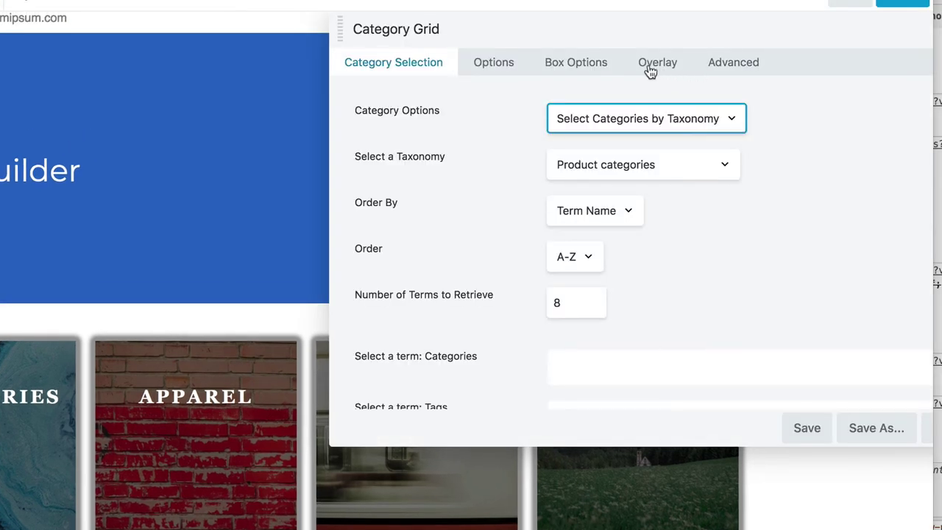
click(599, 70)
scroll(584, 201, down, 5)
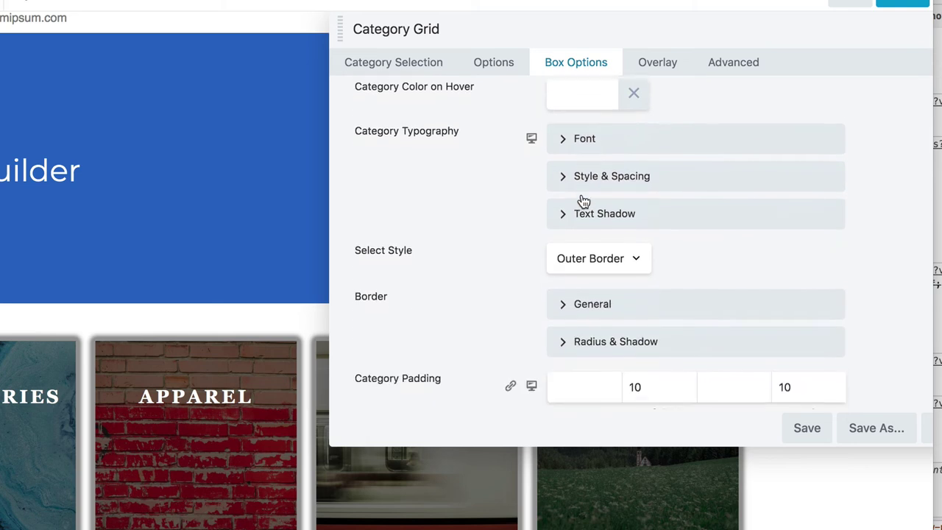
click(572, 377)
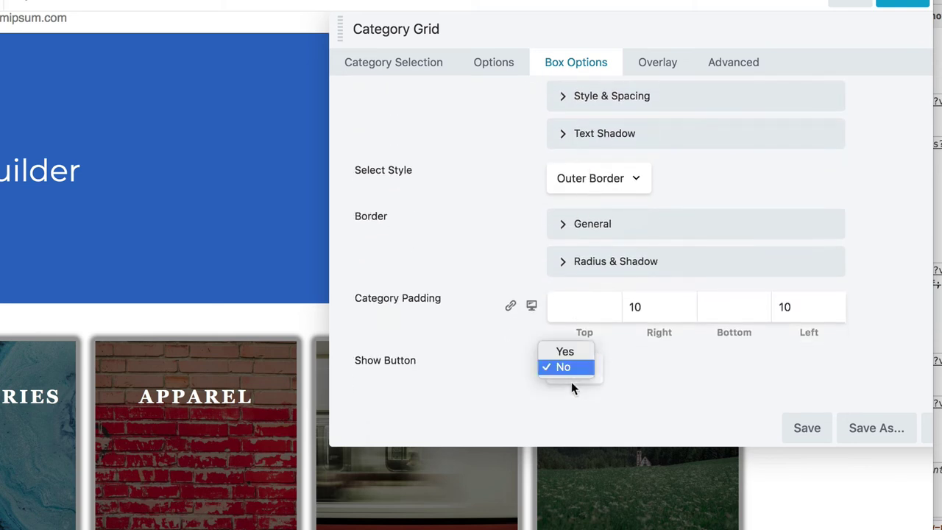
click(569, 357)
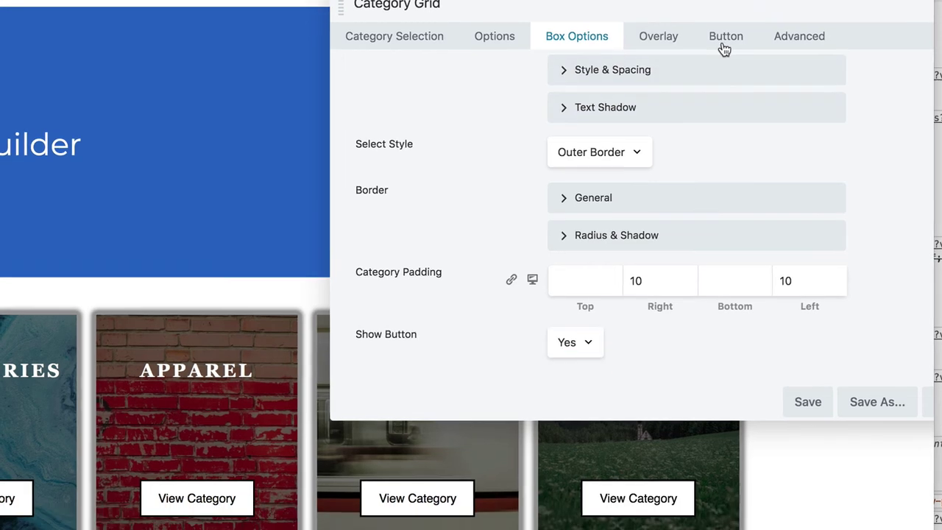
Step: Set the button background colour to orange (#f7b365)
click(725, 62)
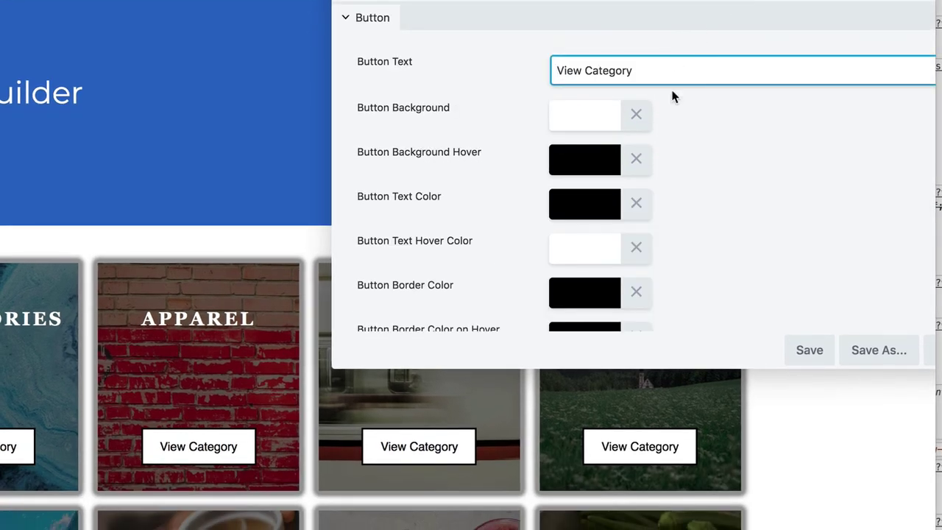
click(585, 124)
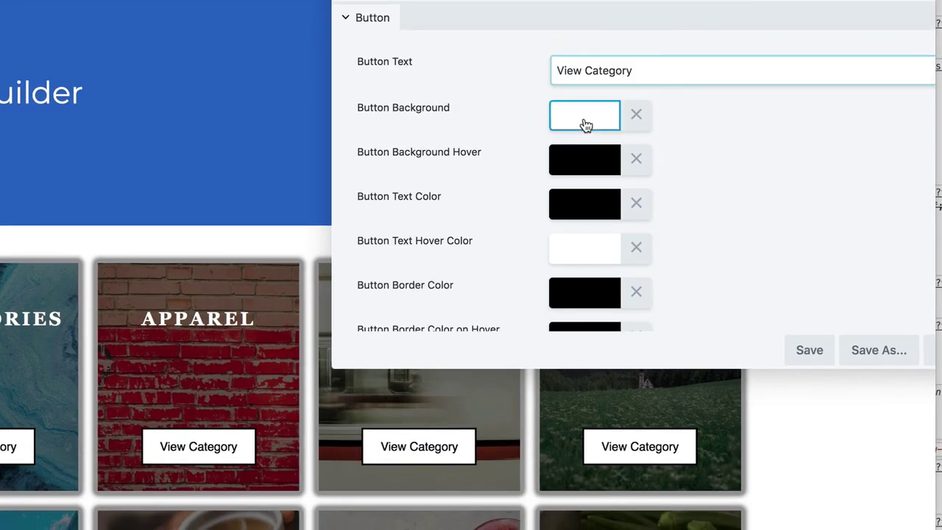
click(696, 344)
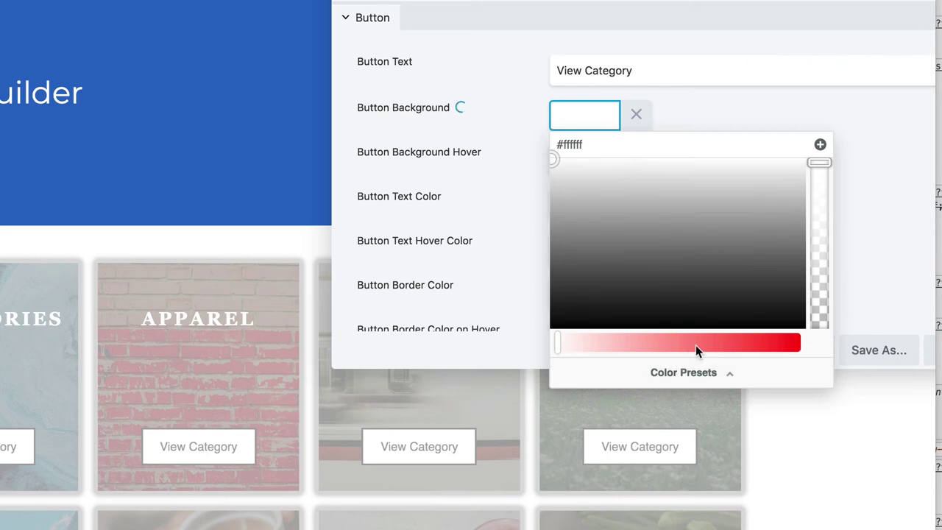
drag(582, 180, 574, 163)
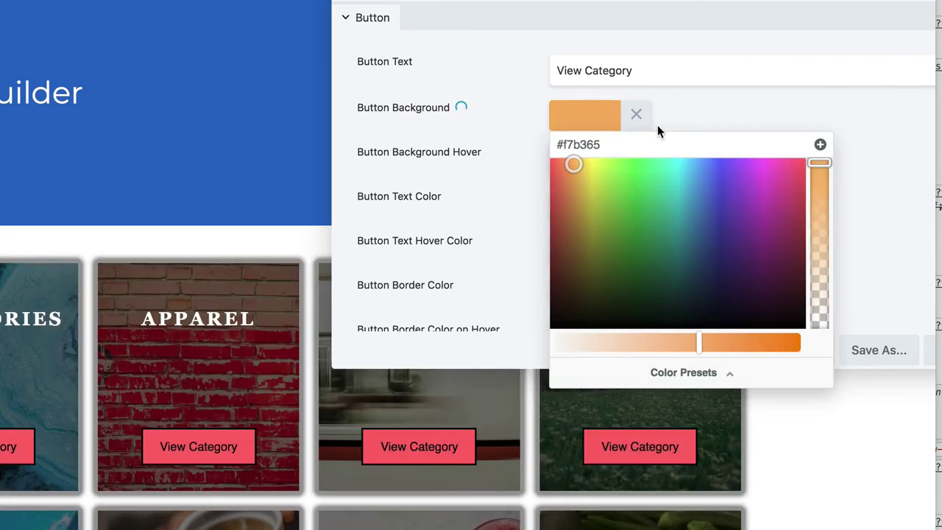
click(658, 126)
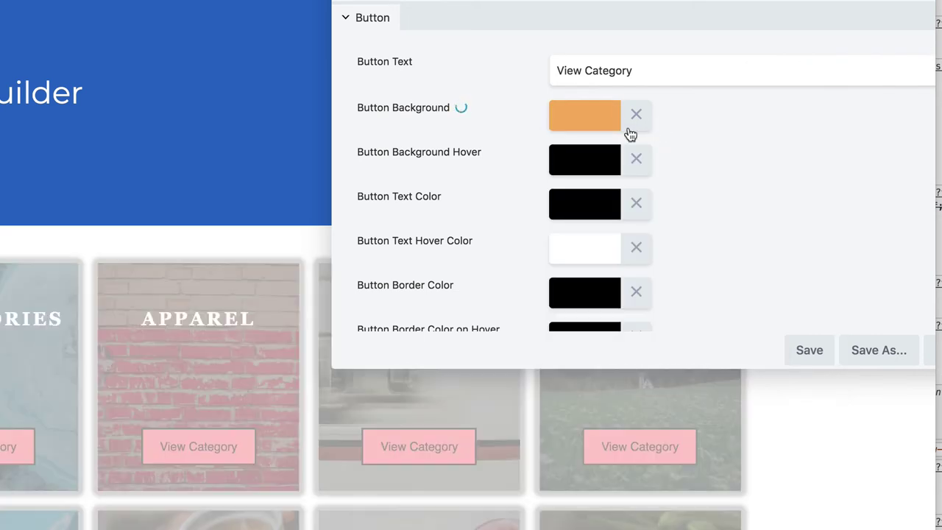
Step: Copy the orange hex into Button Background Hover and darken it
click(575, 128)
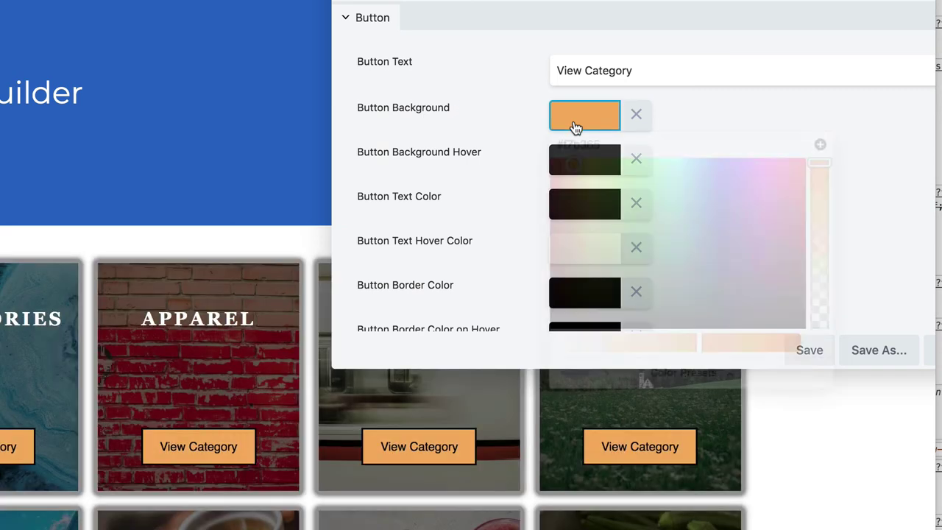
double_click(590, 144)
key(ctrl+c)
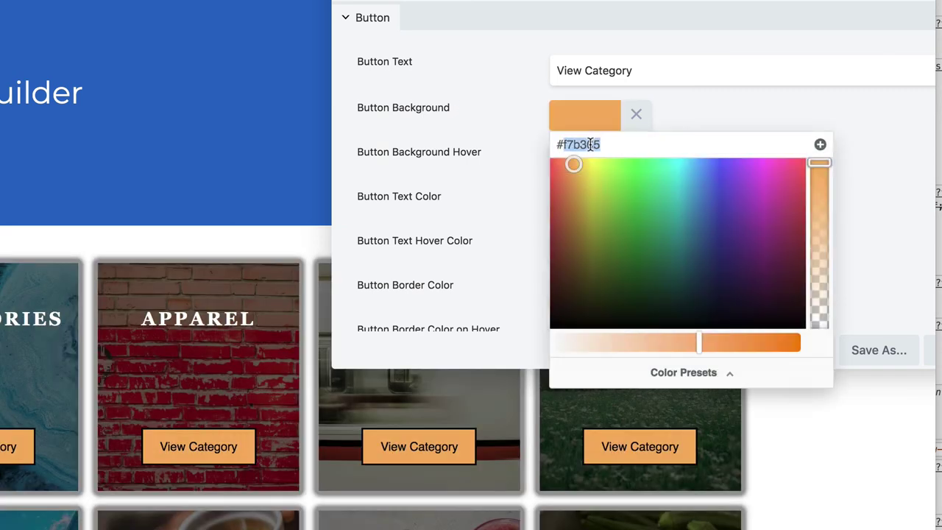
click(675, 108)
click(591, 165)
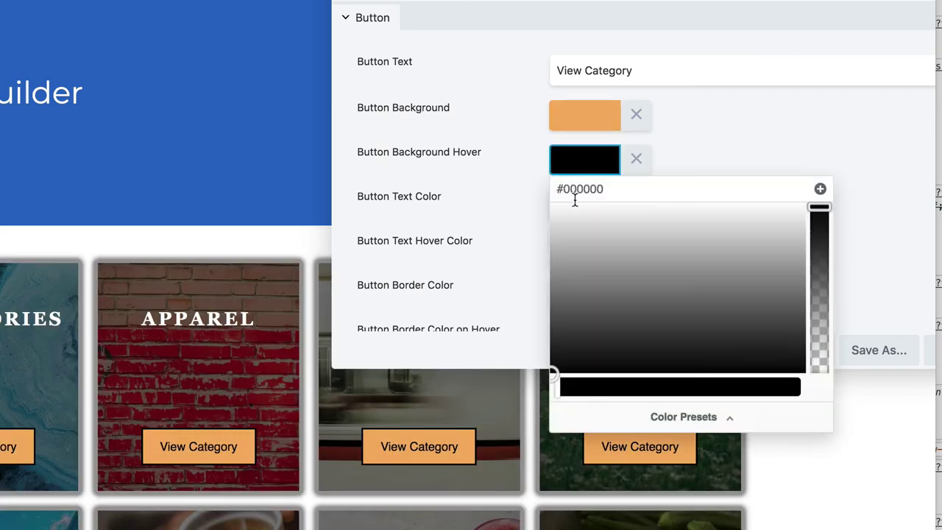
double_click(579, 192)
key(ctrl+v)
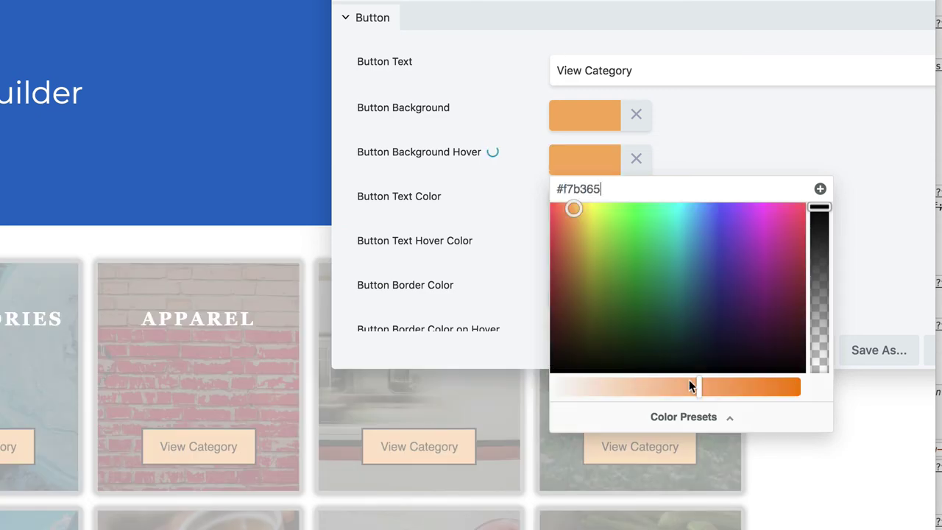
drag(702, 386, 754, 391)
click(680, 151)
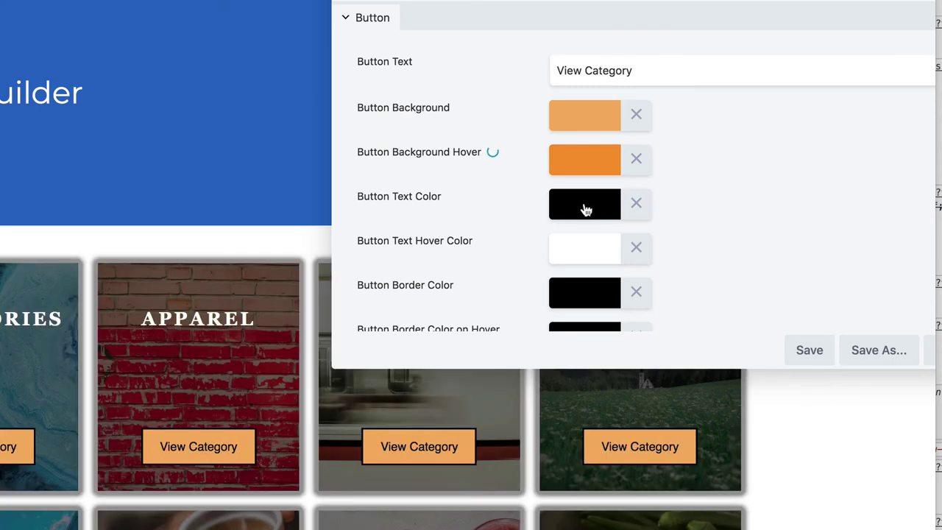
Step: Set the button text colour to white #FFFFFF
click(586, 208)
double_click(586, 235)
text(FF)
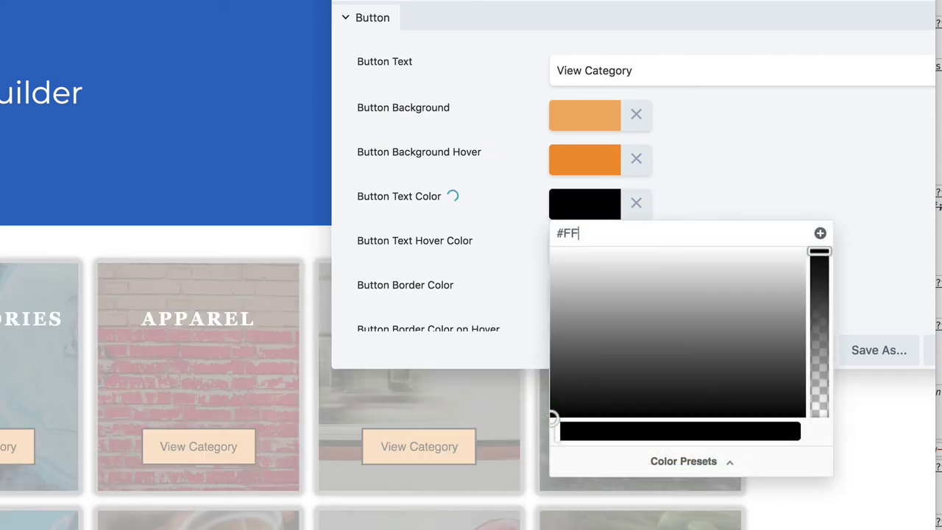
text(FFFF)
click(668, 187)
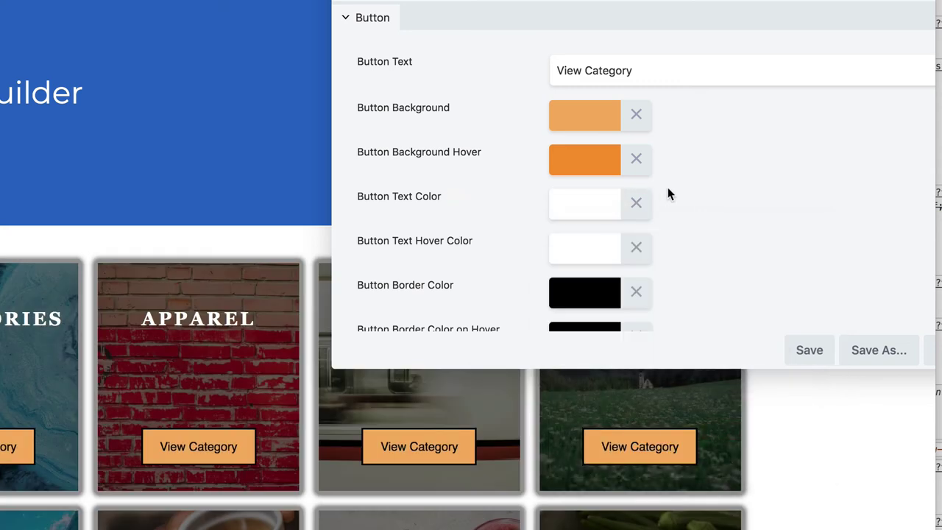
Step: Set the button border width to 0
scroll(583, 262, down, 3)
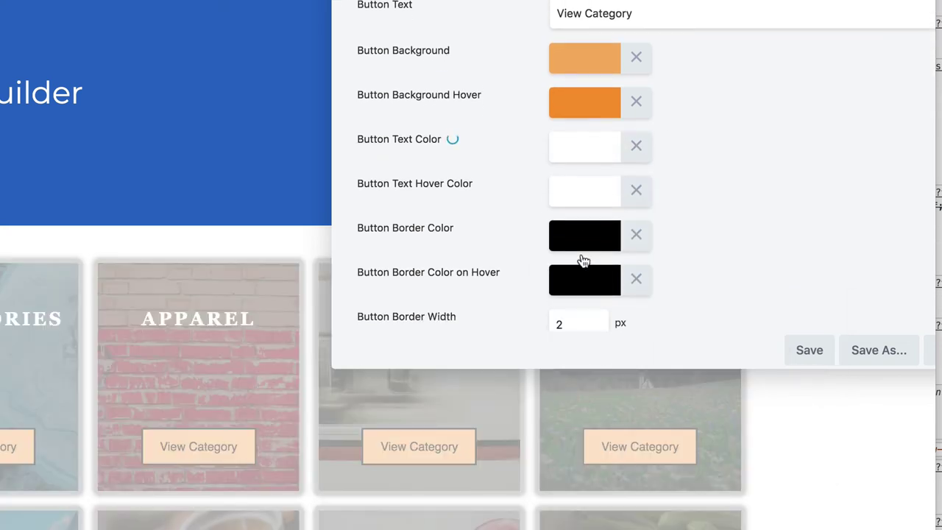
scroll(593, 255, down, 2)
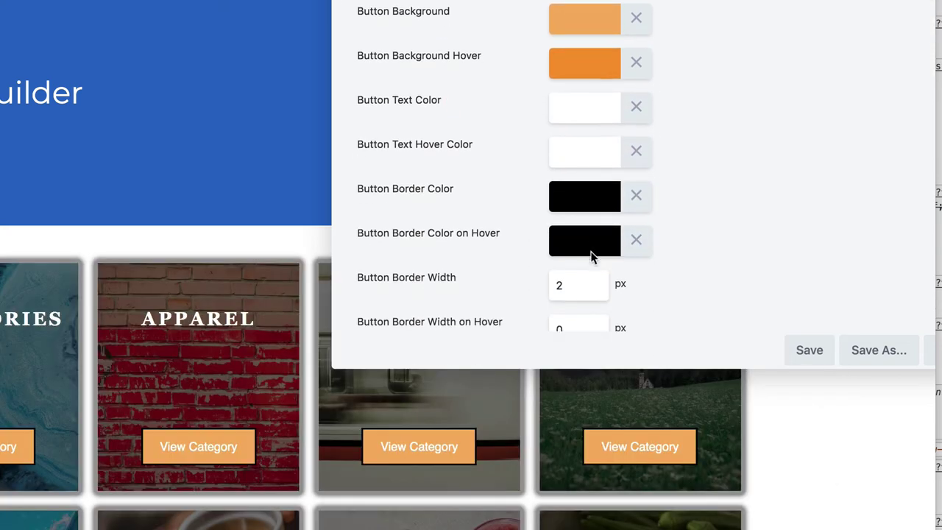
double_click(576, 286)
text(0)
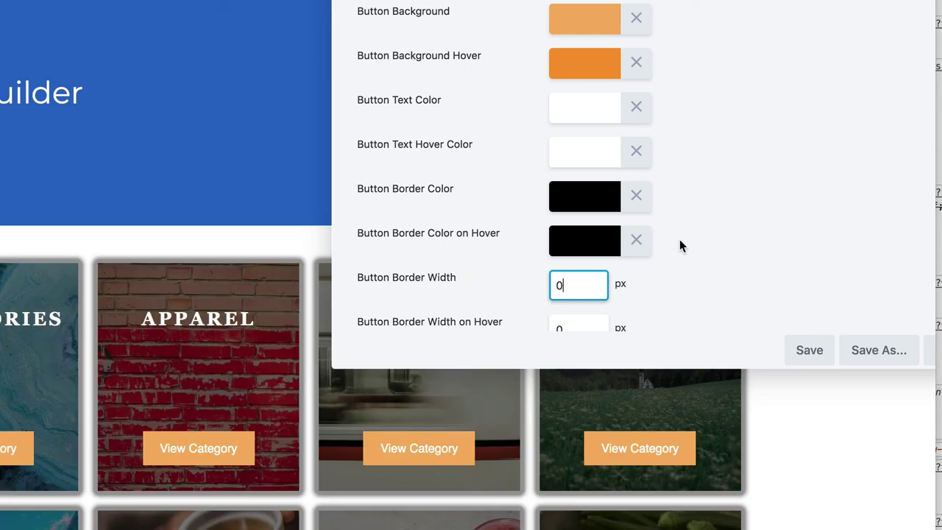
Step: Enter button padding of 10, 20, 10, 20 px
scroll(680, 246, down, 2)
scroll(681, 240, down, 4)
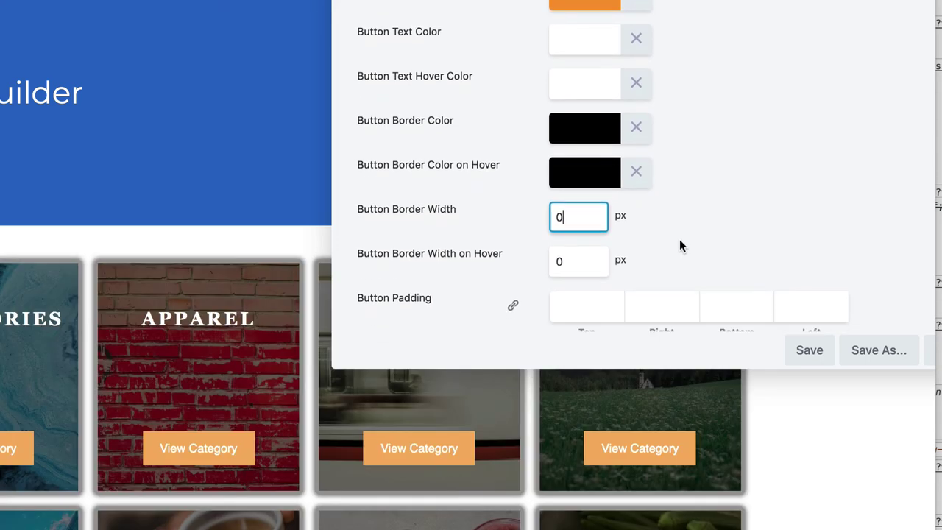
scroll(680, 243, down, 2)
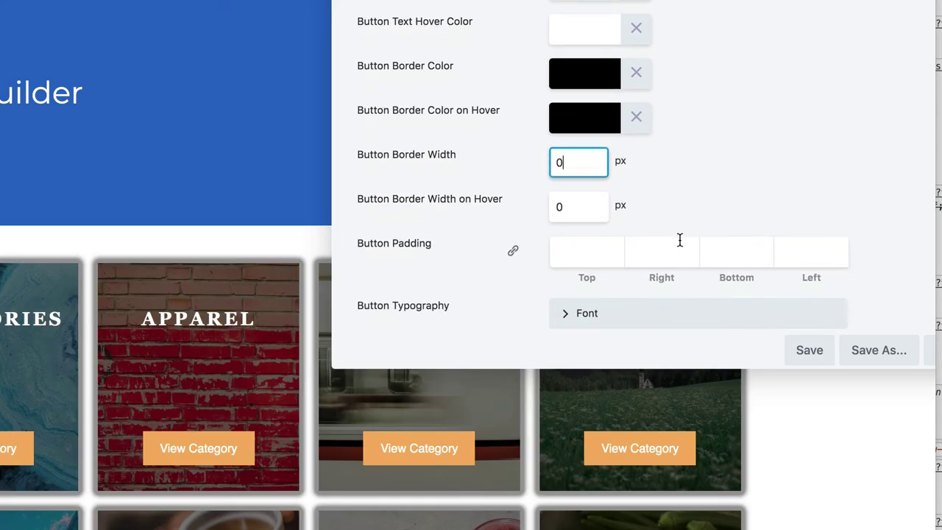
click(589, 254)
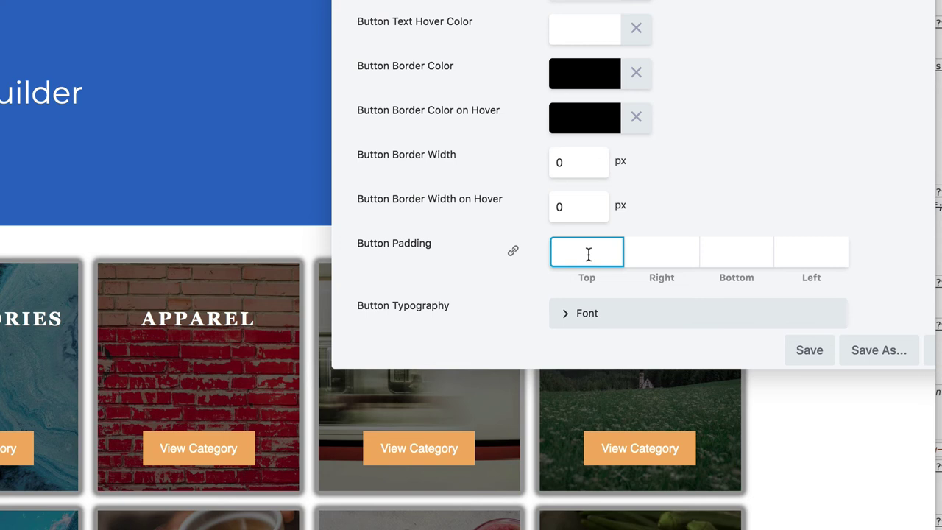
text(10)
key(Tab)
text(20)
key(Tab)
text(10)
key(Tab)
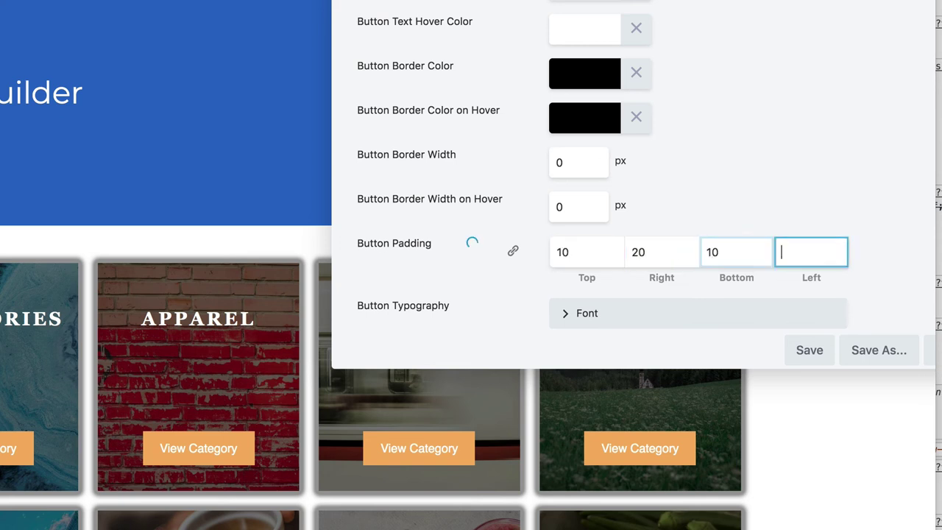
text(20)
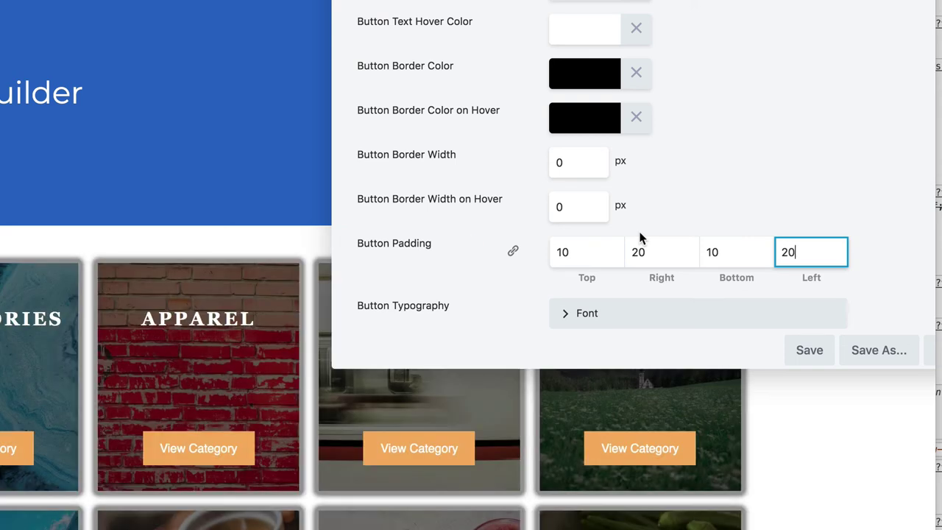
Step: Make the button text uppercase under Button Typography's Style & Spacing
click(736, 200)
scroll(736, 202, down, 3)
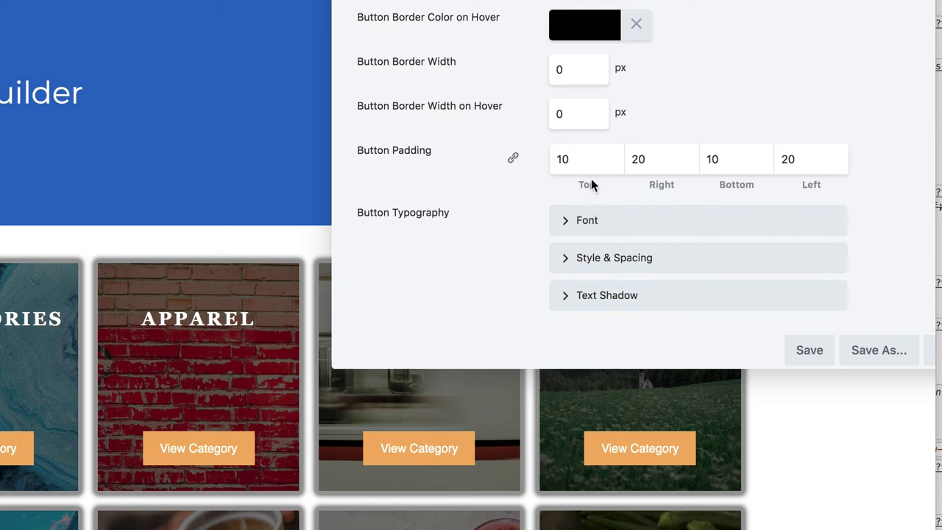
click(564, 223)
scroll(576, 223, down, 2)
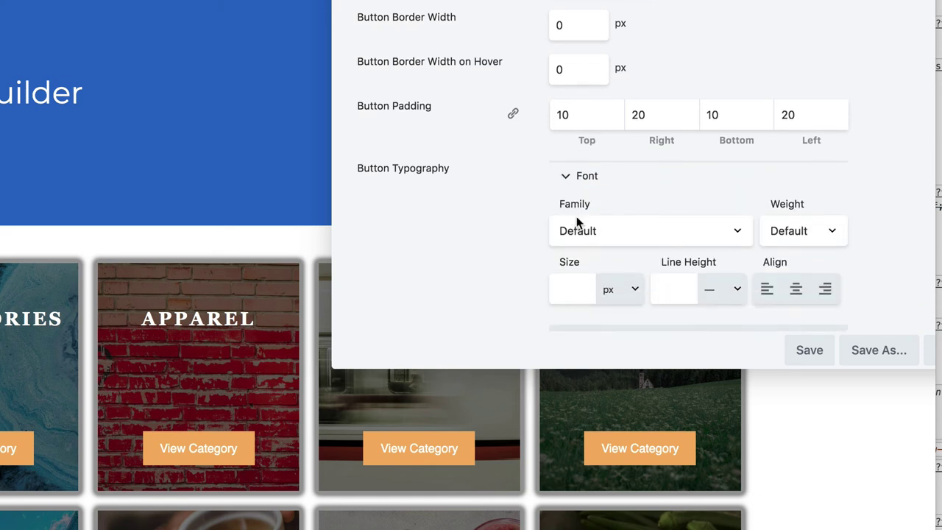
scroll(635, 262, down, 1)
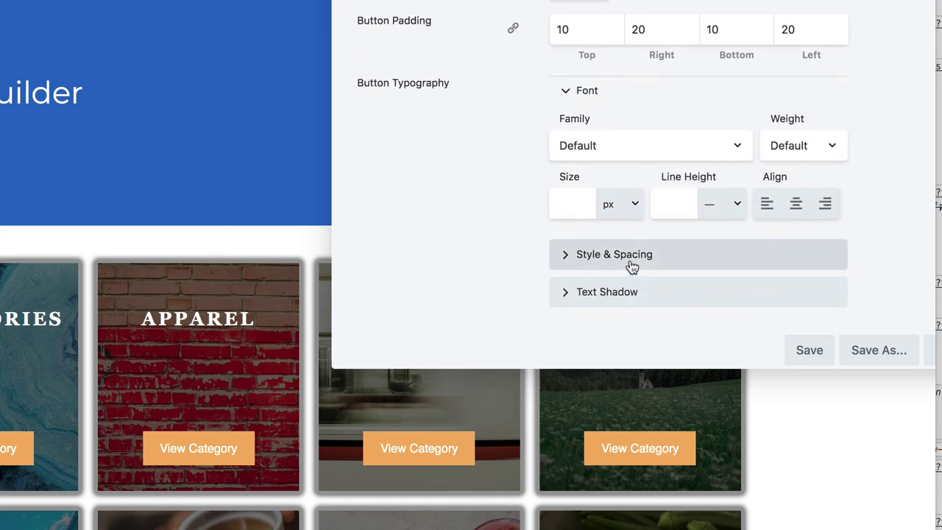
click(631, 258)
click(772, 308)
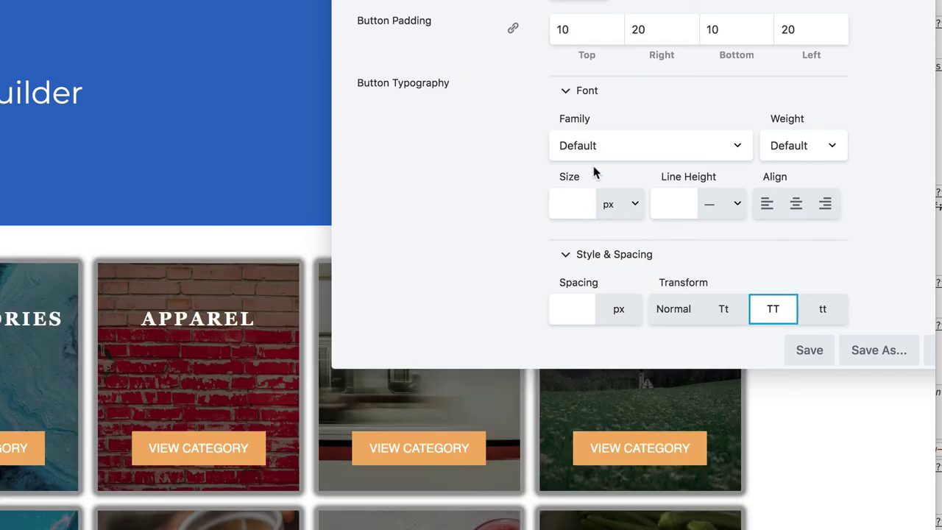
Step: Set the button letter spacing to 2 px, leaving the font size empty
click(575, 203)
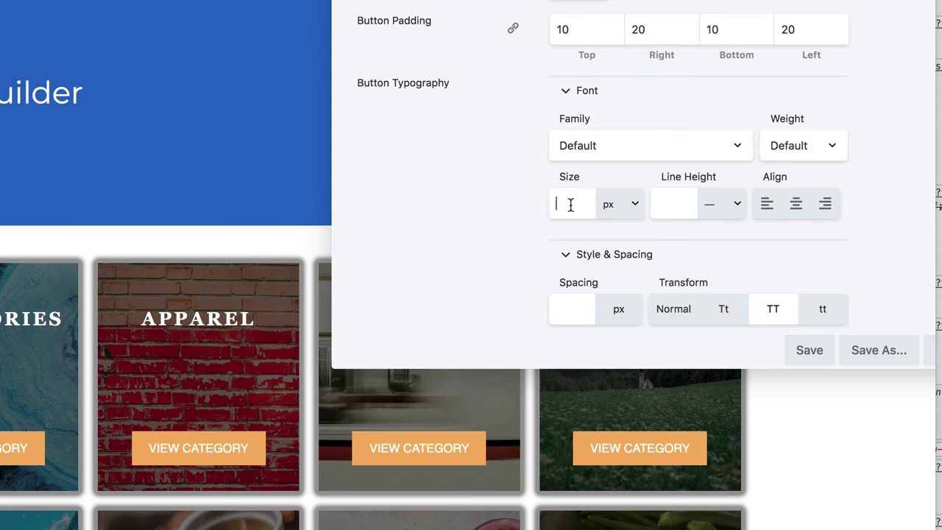
text(2)
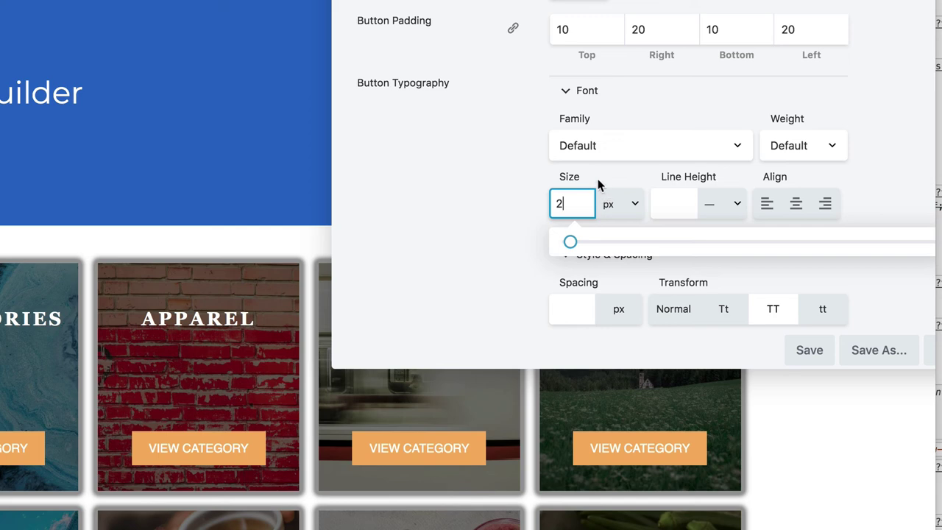
key(Tab)
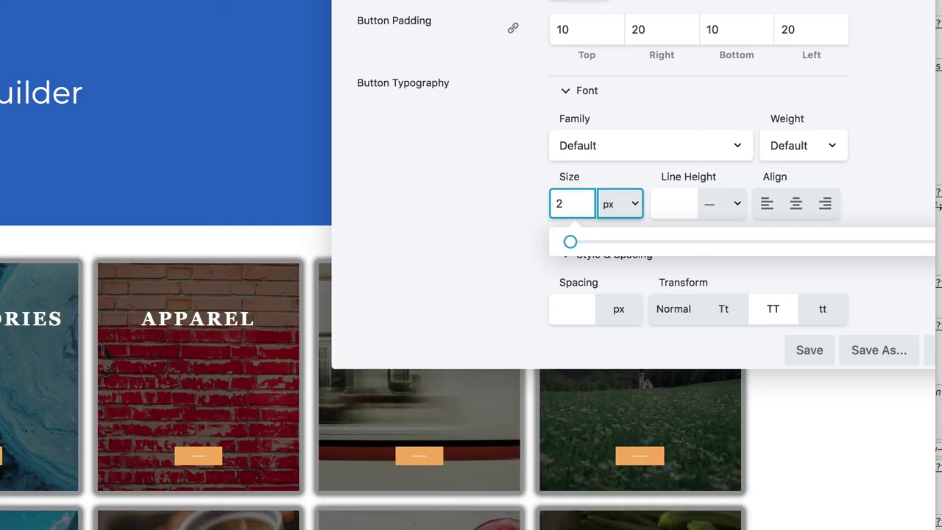
double_click(567, 200)
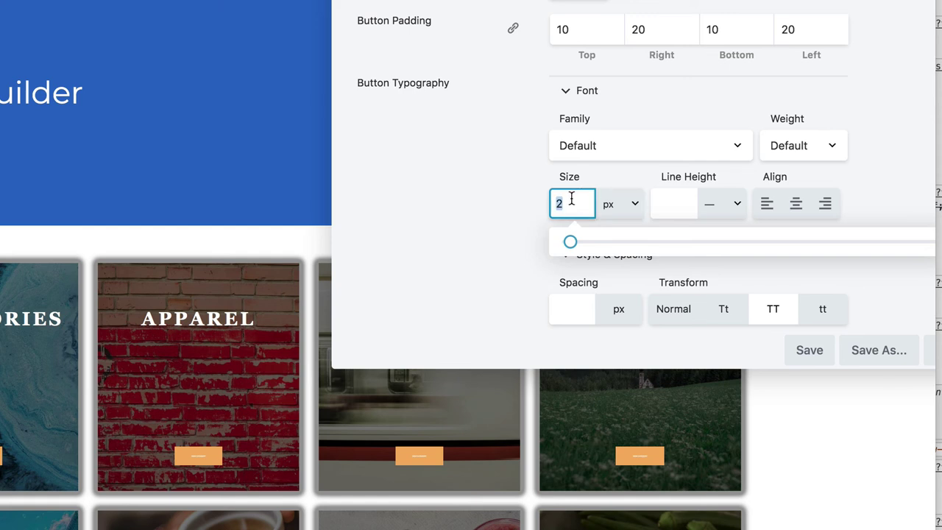
key(BackSpace)
click(524, 257)
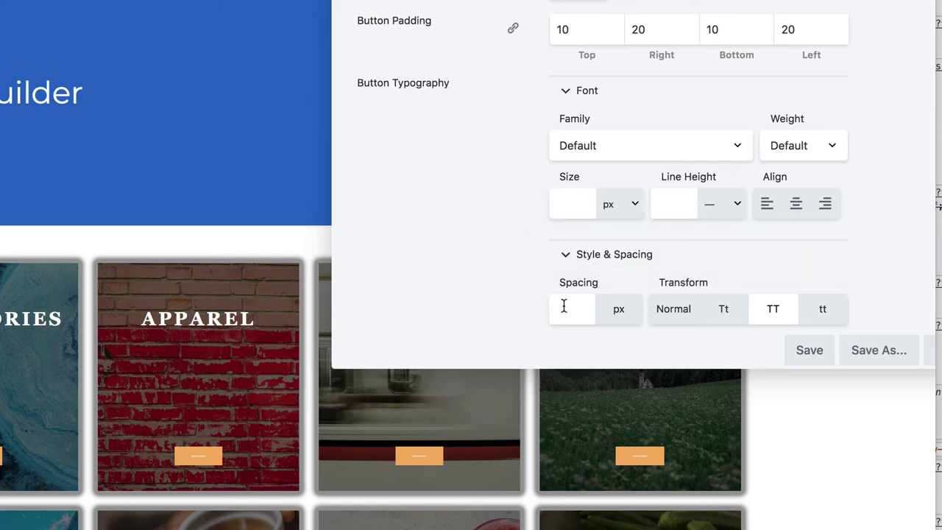
click(571, 312)
text(2)
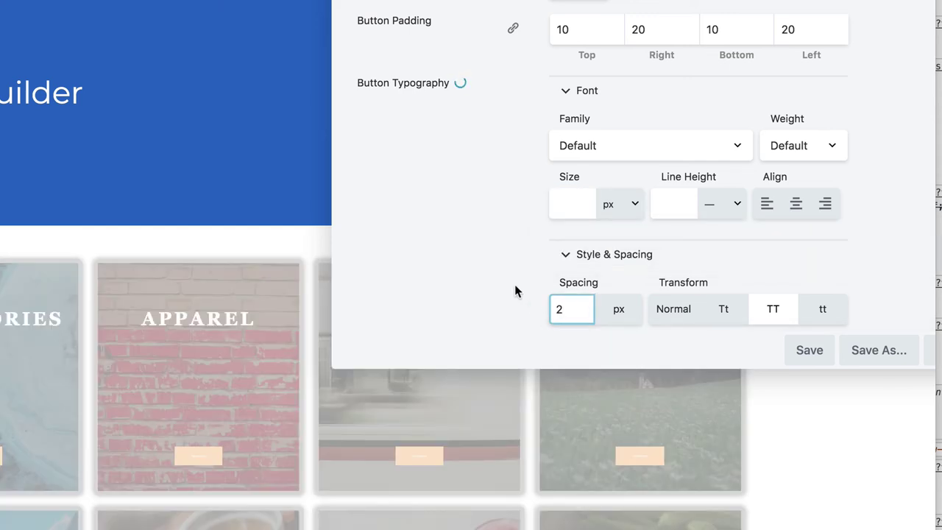
click(514, 285)
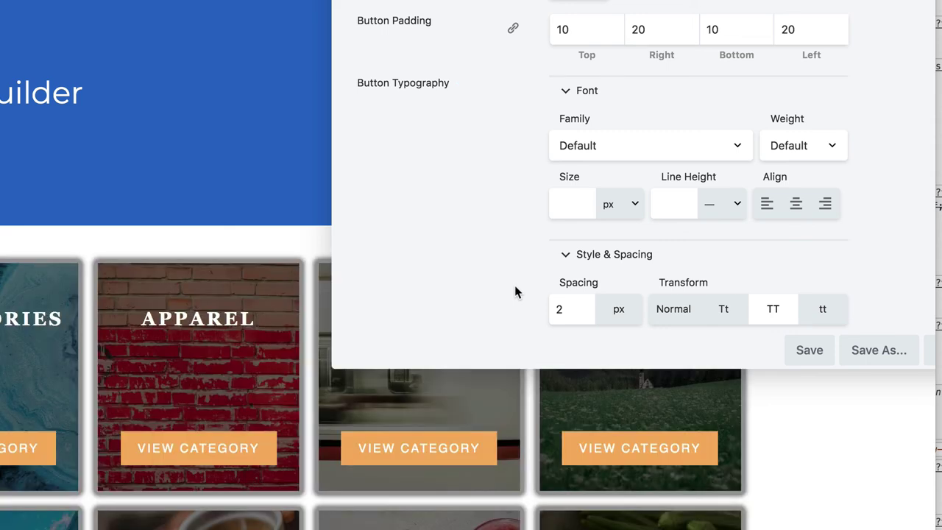
scroll(530, 257, down, 1)
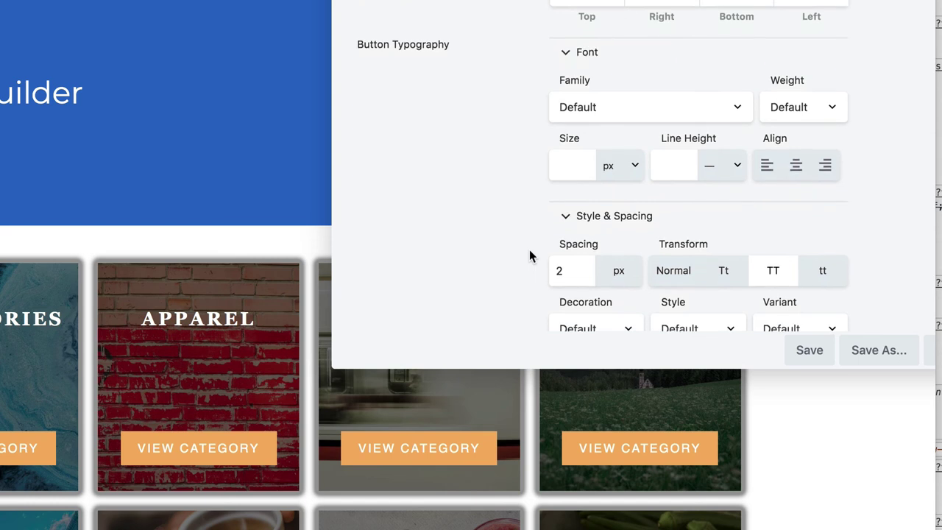
scroll(530, 256, down, 2)
scroll(529, 254, up, 1)
scroll(529, 255, down, 1)
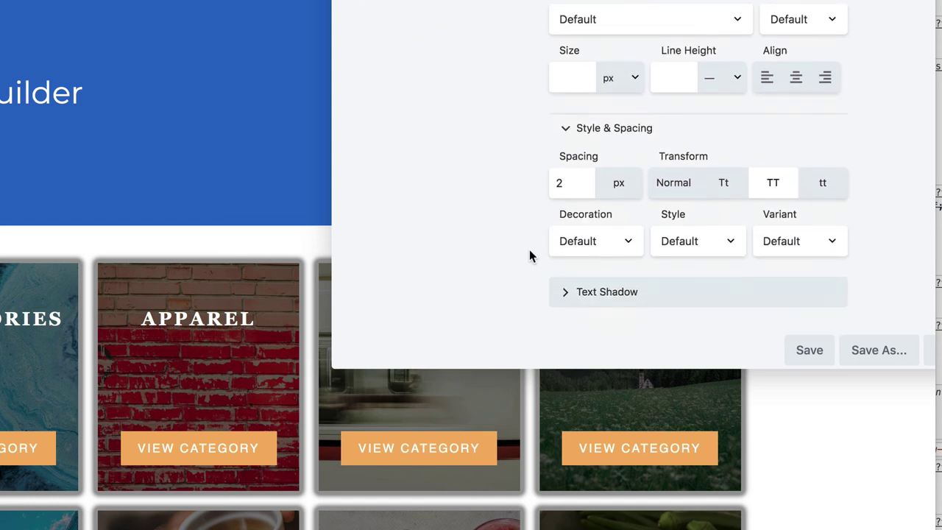
scroll(530, 255, up, 4)
scroll(530, 254, up, 4)
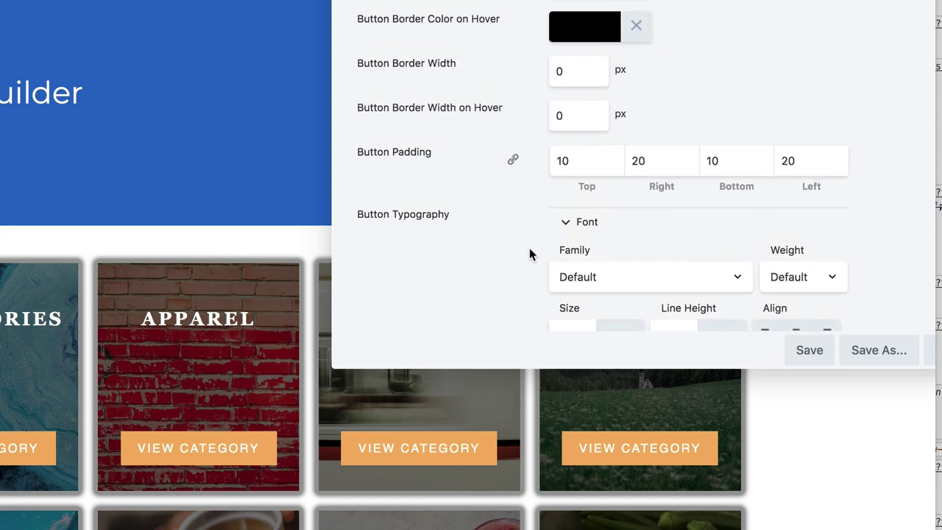
Step: Set Button Border Width and Button Border Width on Hover both to 1 px
scroll(529, 254, up, 2)
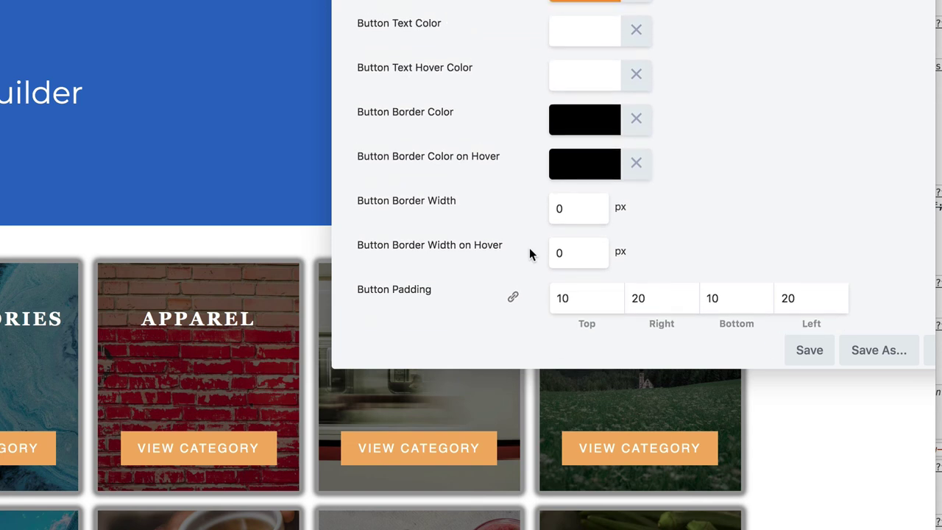
double_click(569, 224)
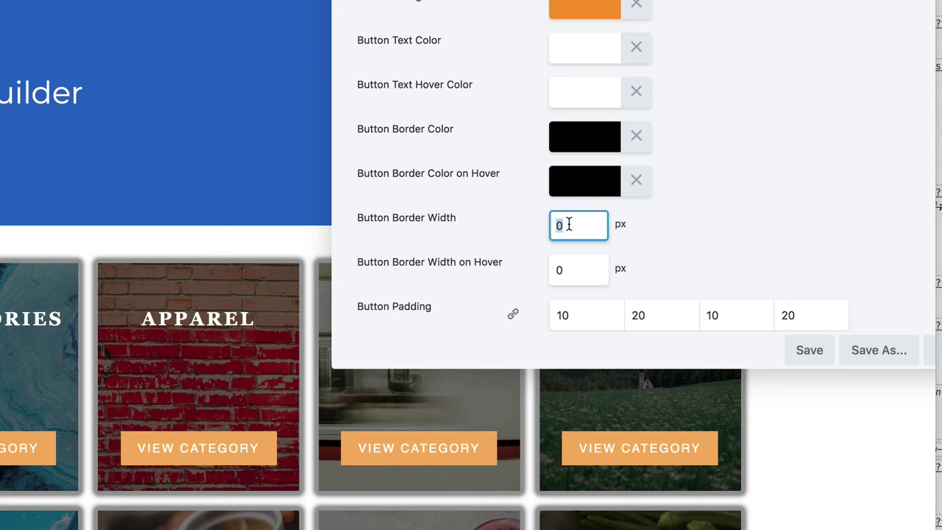
text(1)
double_click(563, 269)
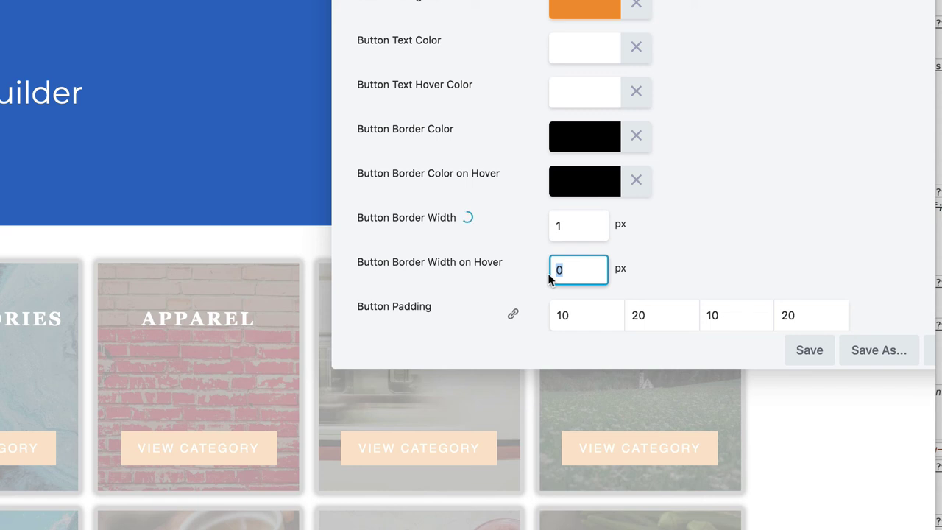
text(1)
click(524, 277)
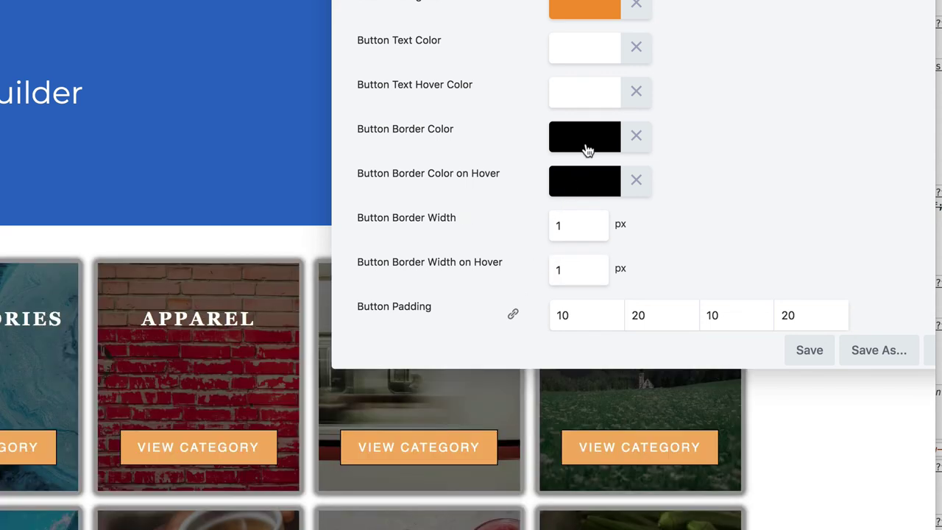
Step: Select the hover background hex, then select the border colour's #000000 value
scroll(592, 96, up, 2)
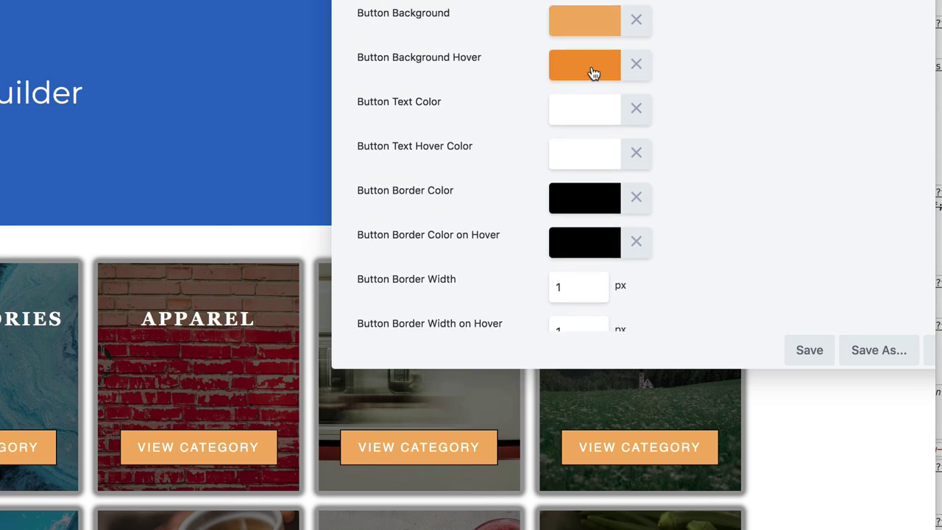
click(591, 73)
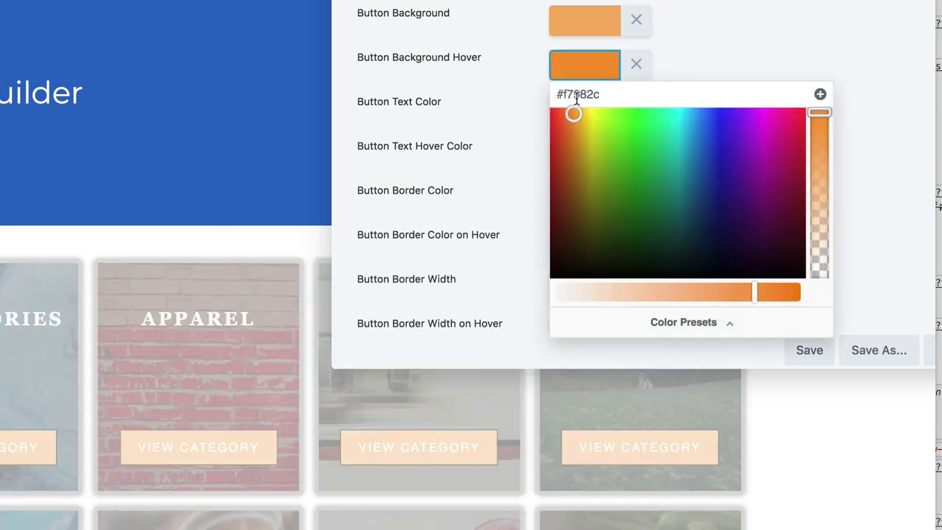
click(579, 94)
click(685, 54)
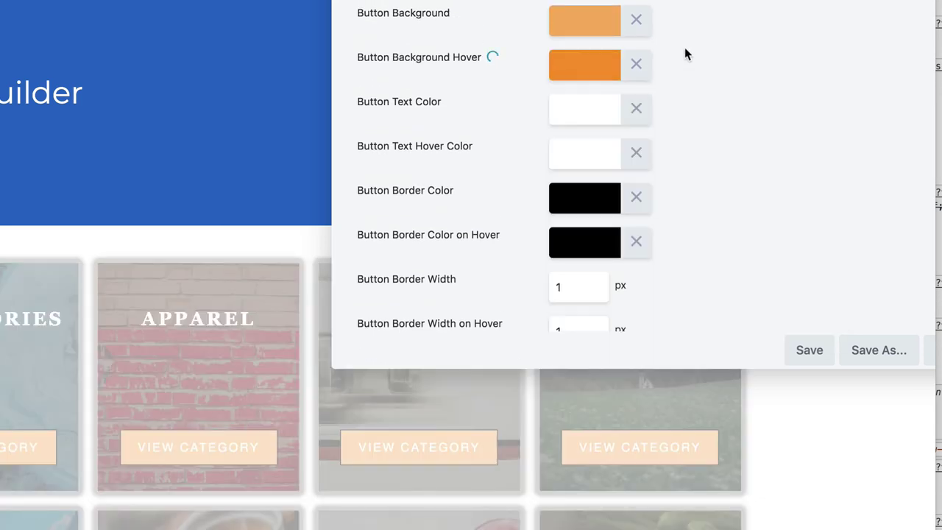
click(596, 209)
click(583, 226)
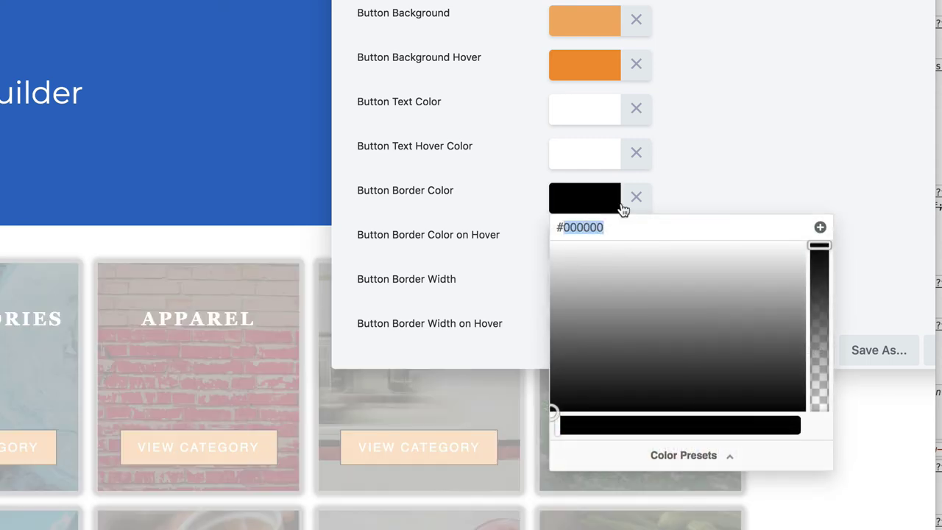
click(679, 189)
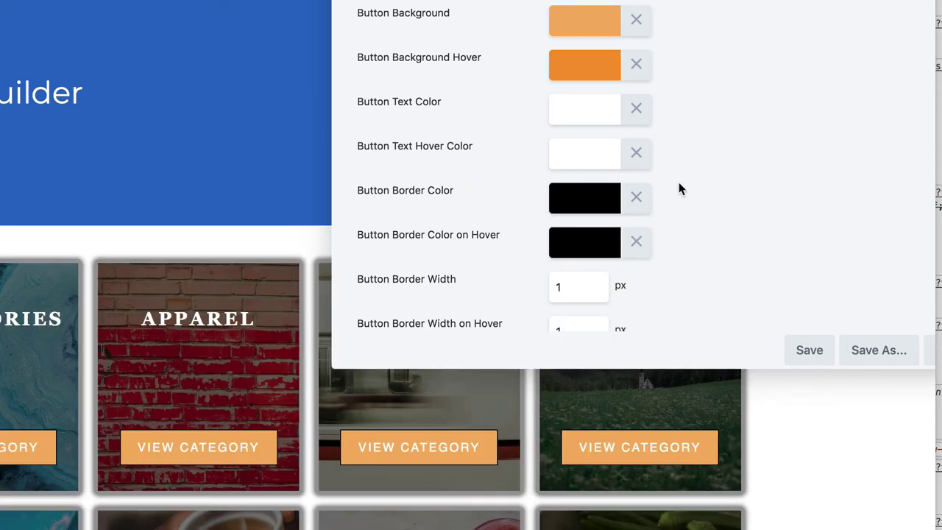
click(590, 204)
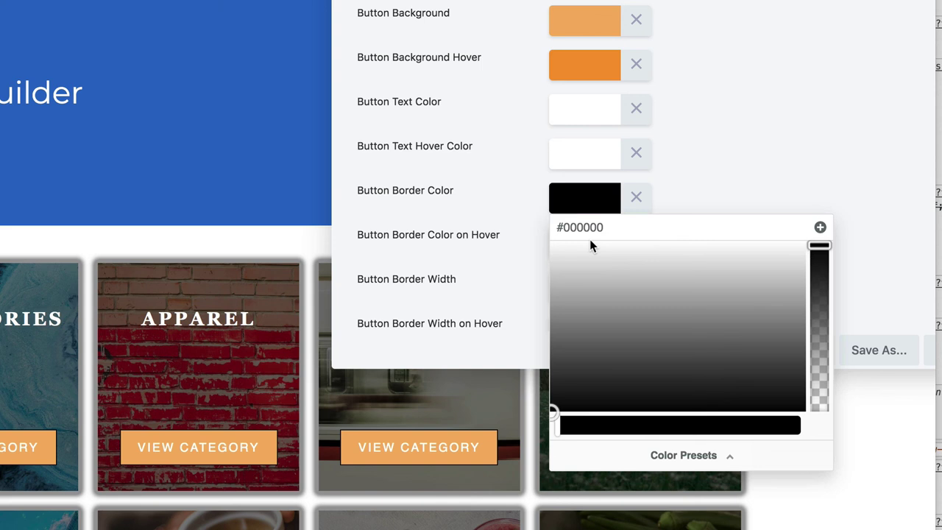
click(593, 228)
click(593, 228)
click(673, 152)
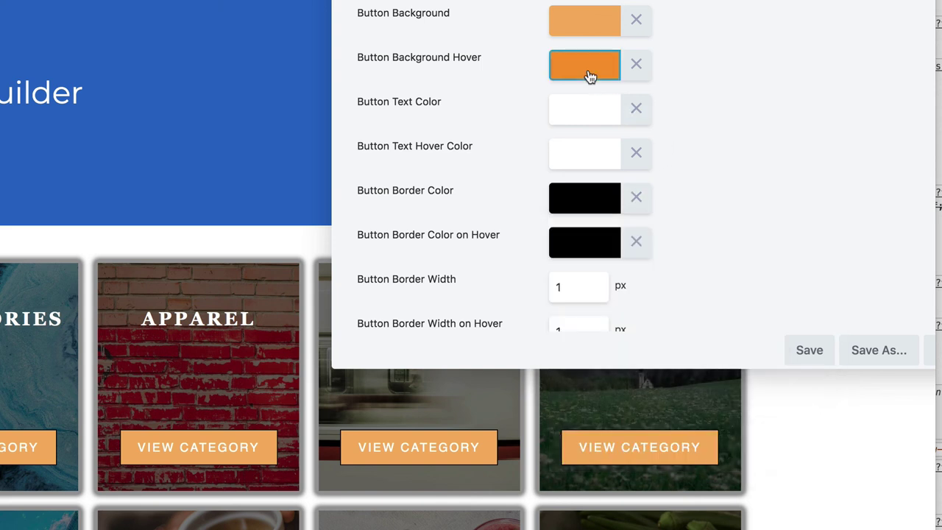
Step: Copy the hover orange #f7982c and paste it as the button border colour
click(590, 73)
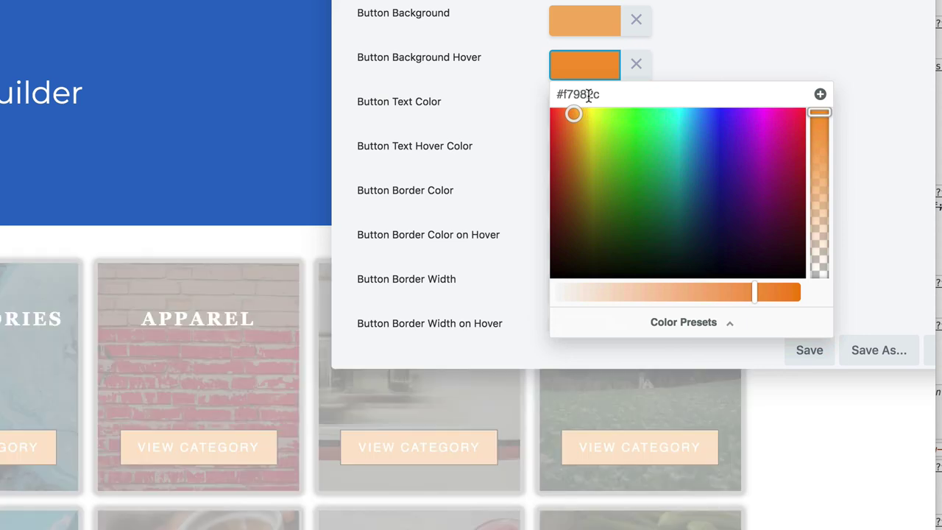
click(589, 95)
key(super+c)
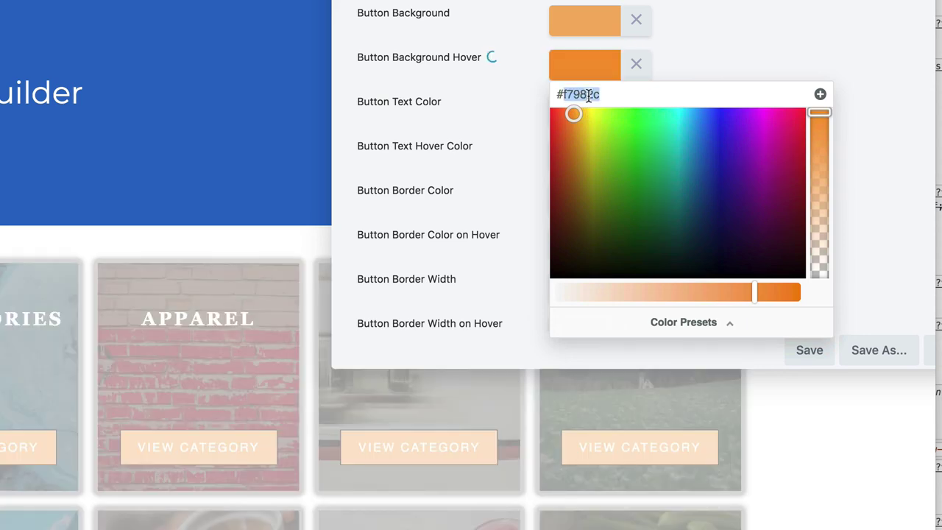
click(676, 65)
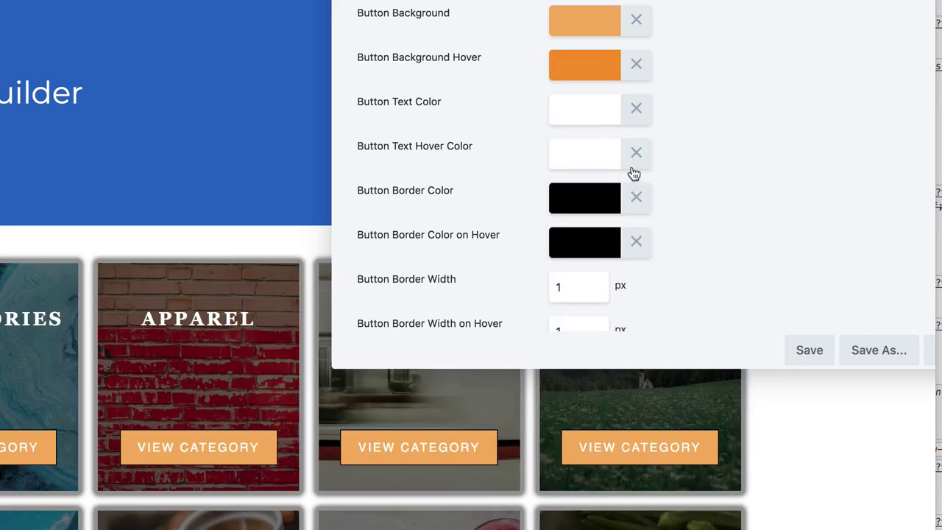
click(593, 210)
click(583, 227)
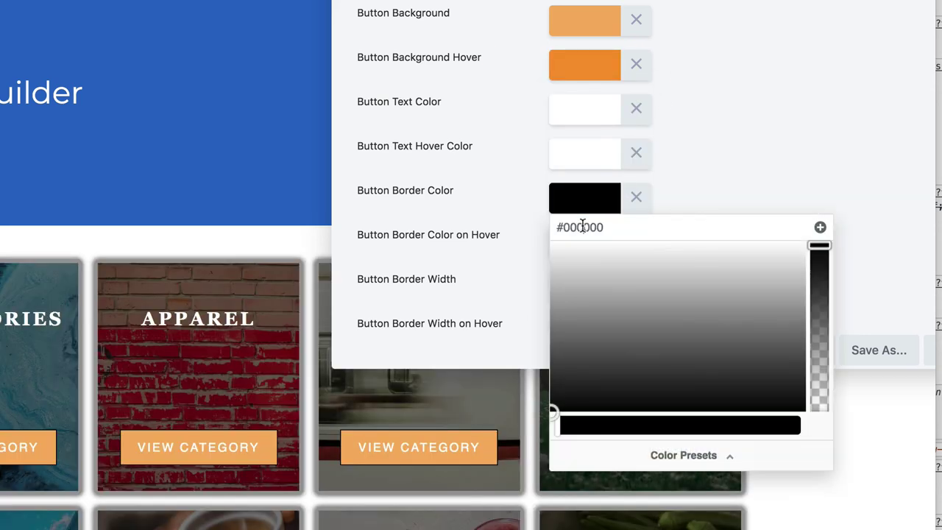
key(super+v)
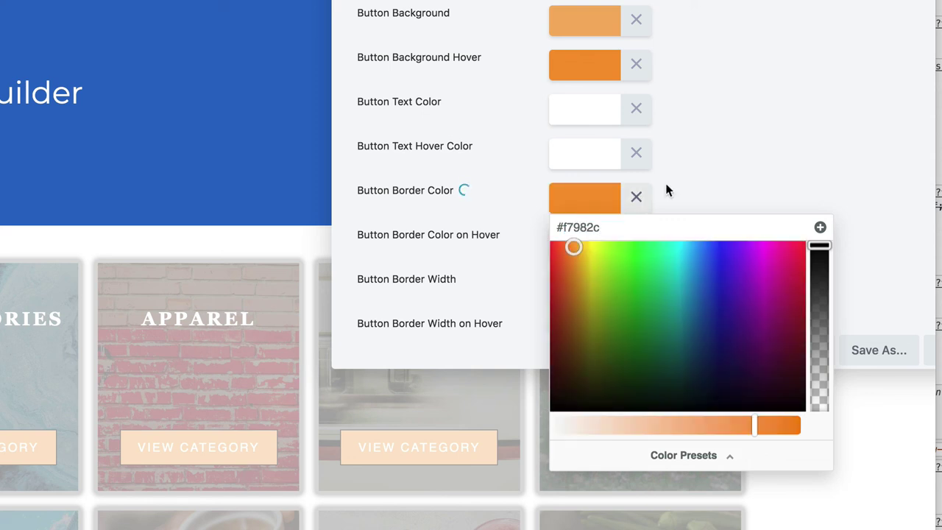
click(666, 184)
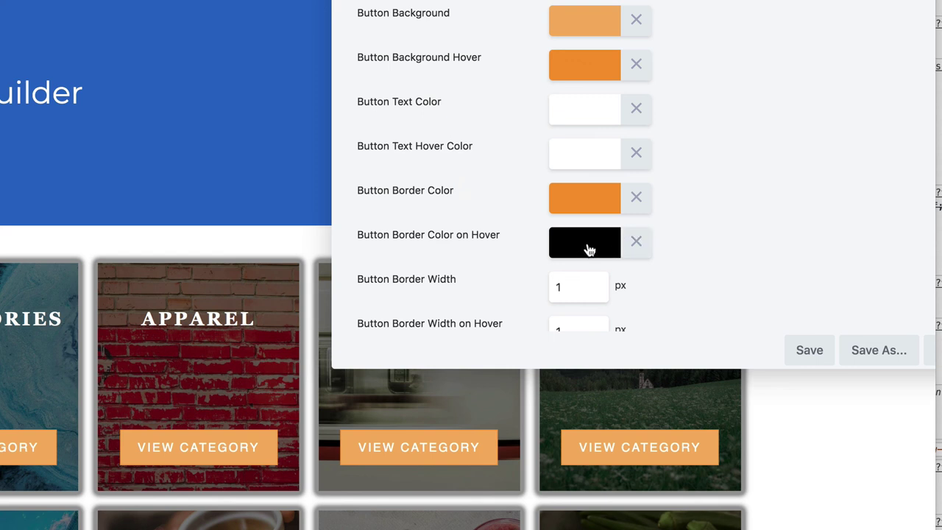
Step: Set Button Border Width on Hover to 0 px
scroll(589, 250, down, 1)
click(593, 290)
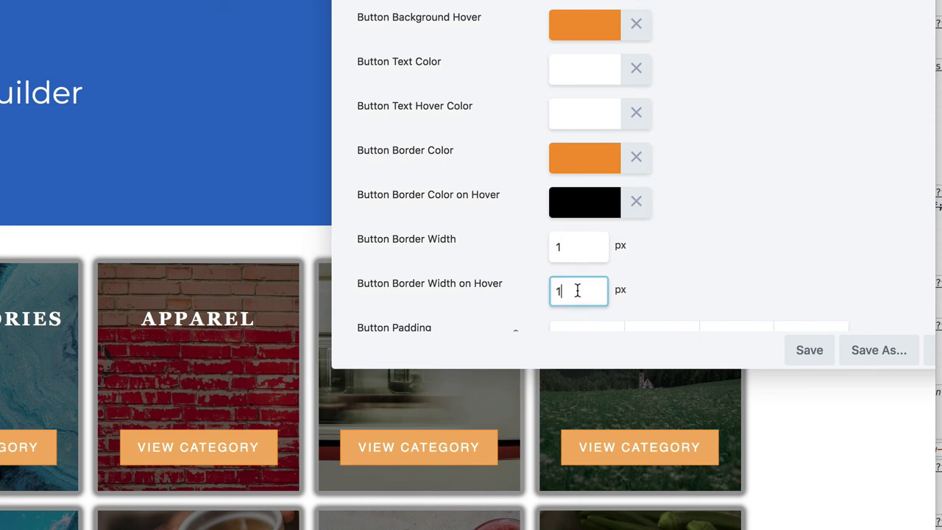
double_click(578, 290)
text(0)
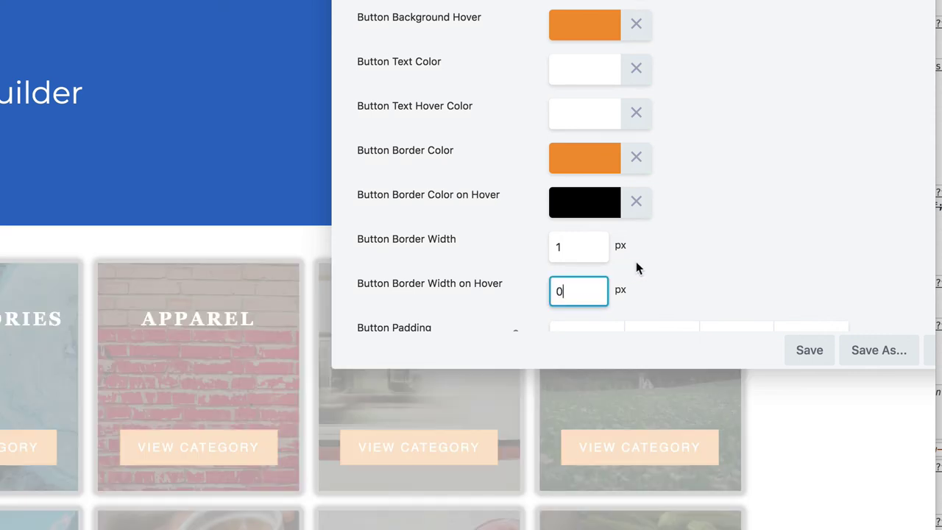
click(636, 262)
scroll(668, 259, down, 1)
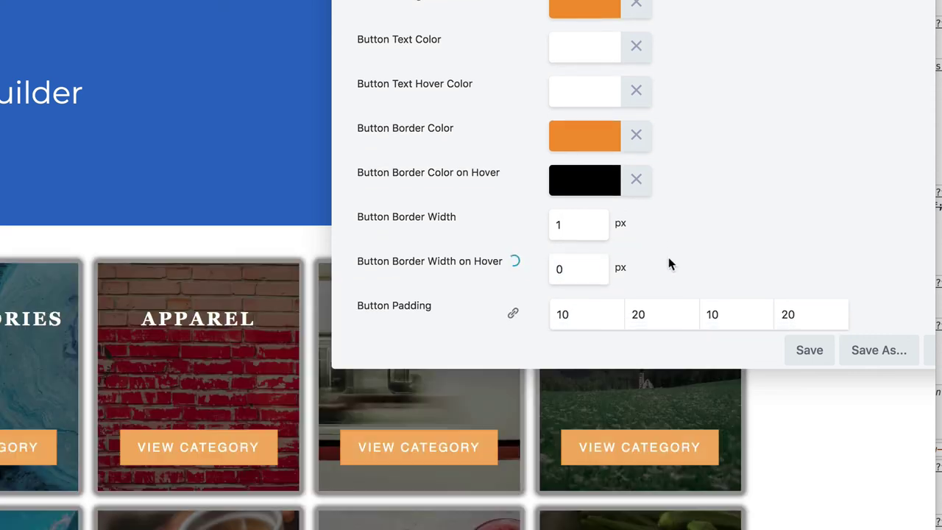
scroll(668, 264, down, 2)
scroll(668, 257, down, 1)
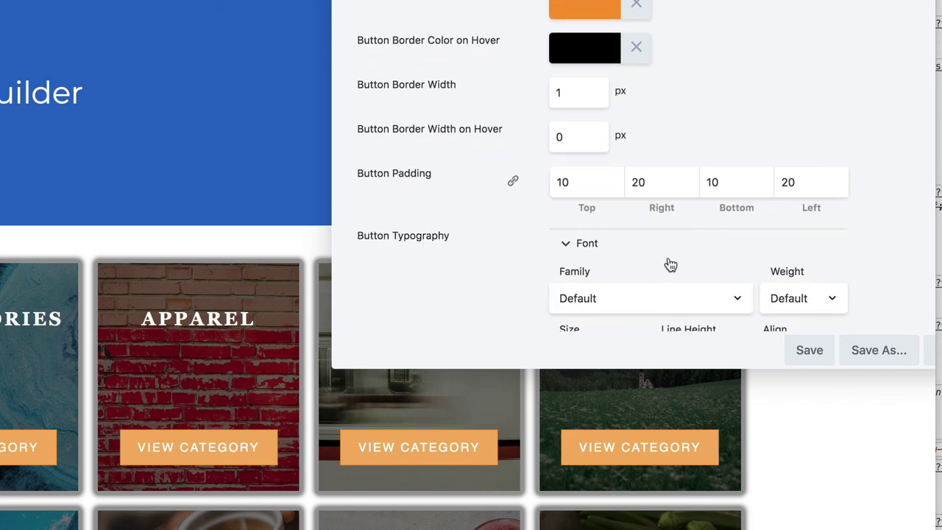
scroll(659, 240, down, 2)
scroll(659, 239, down, 5)
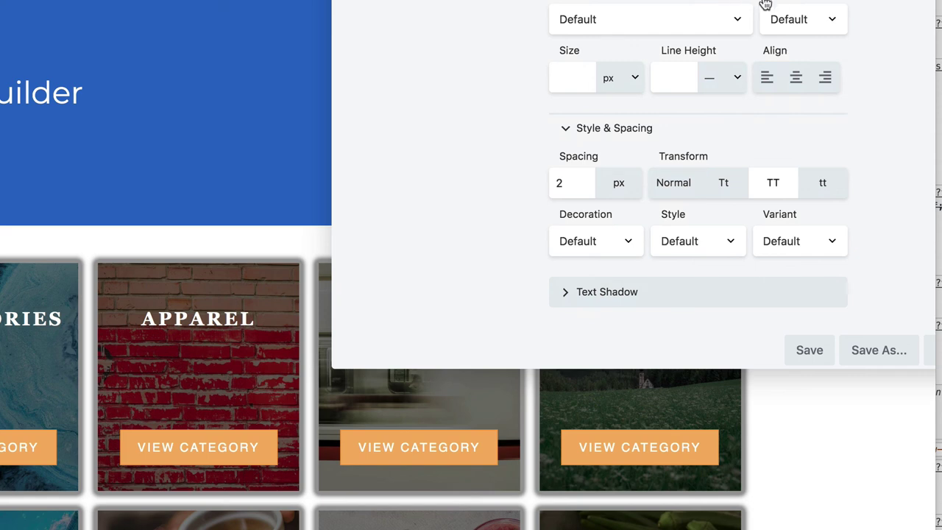
click(809, 348)
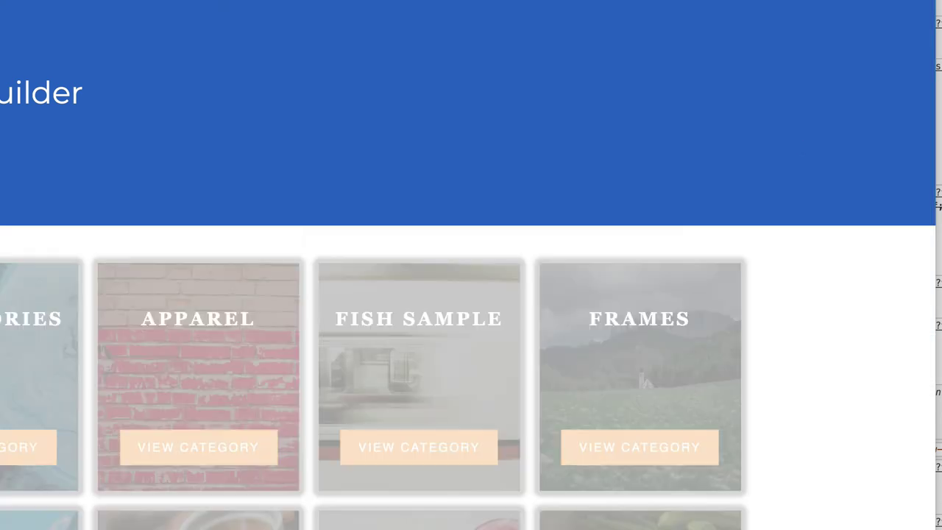